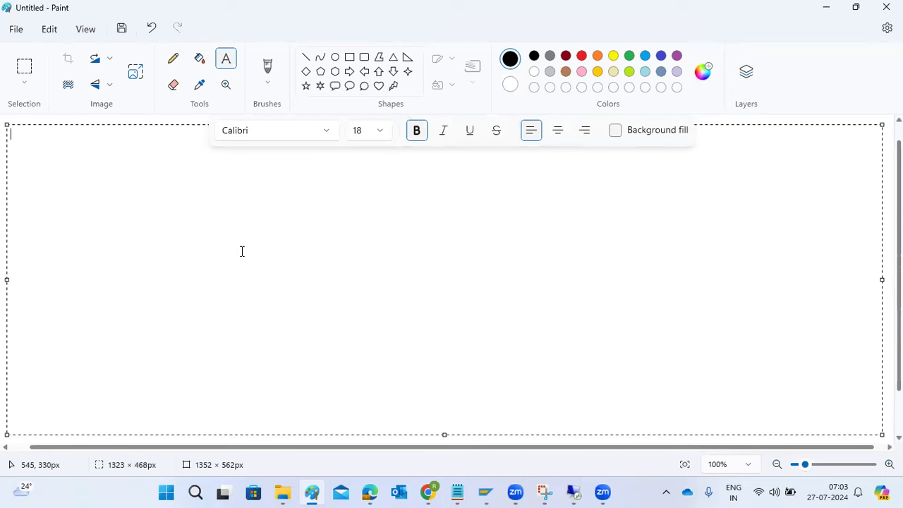
# Write the lines "CLIENT creation -" and "LOgical system creation" in the open text box.
pyautogui.write('CLIA')
pyautogui.press('BackSpace')
pyautogui.press('BackSpace')
pyautogui.press('BackSpace')
pyautogui.press('BackSpace')
pyautogui.write('CLIENT ')
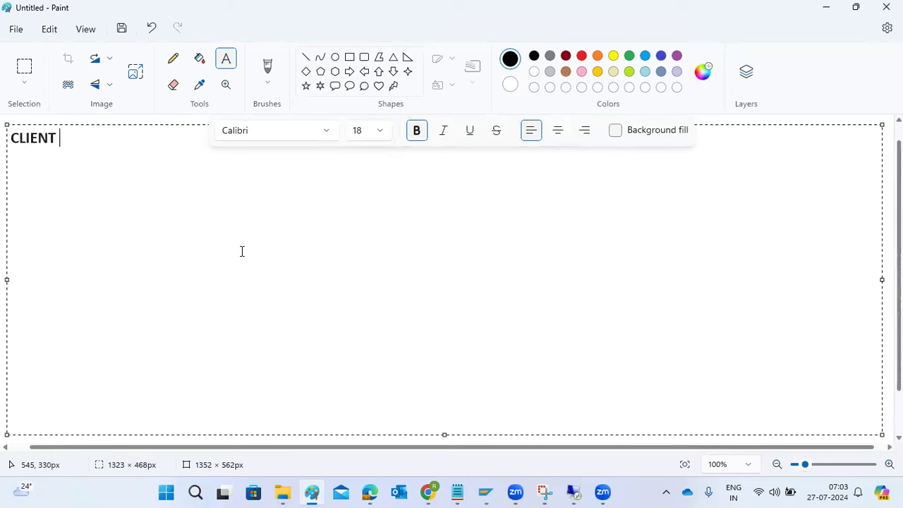
pyautogui.write('creation ')
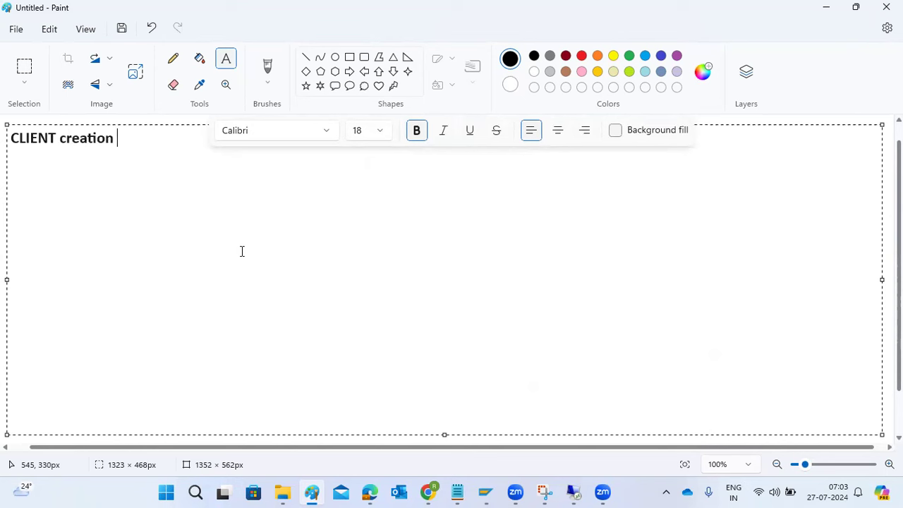
pyautogui.write('-')
pyautogui.press('Return')
pyautogui.write('LOgical system ')
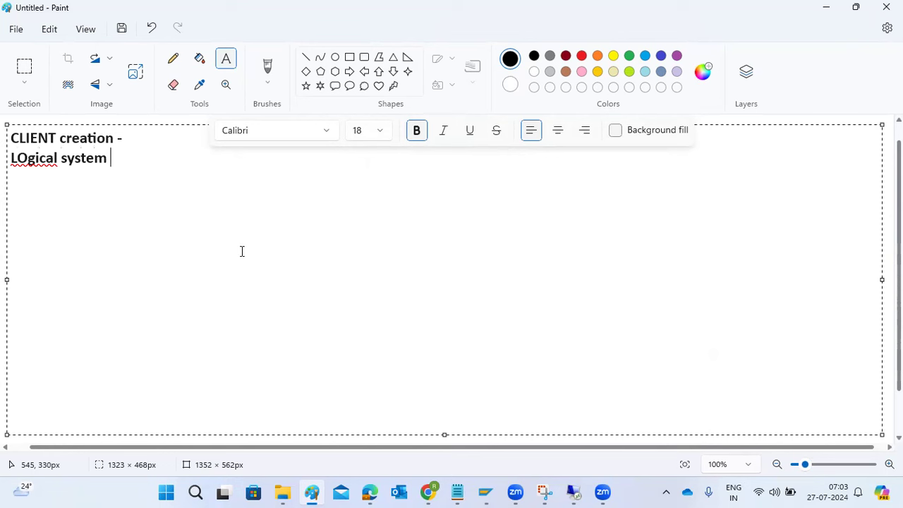
pyautogui.write('creation')
# Add the lines "Local Client copy" and "PROFILES and PArameters" to the list in the text box.
pyautogui.press('Return')
pyautogui.write('Local ')
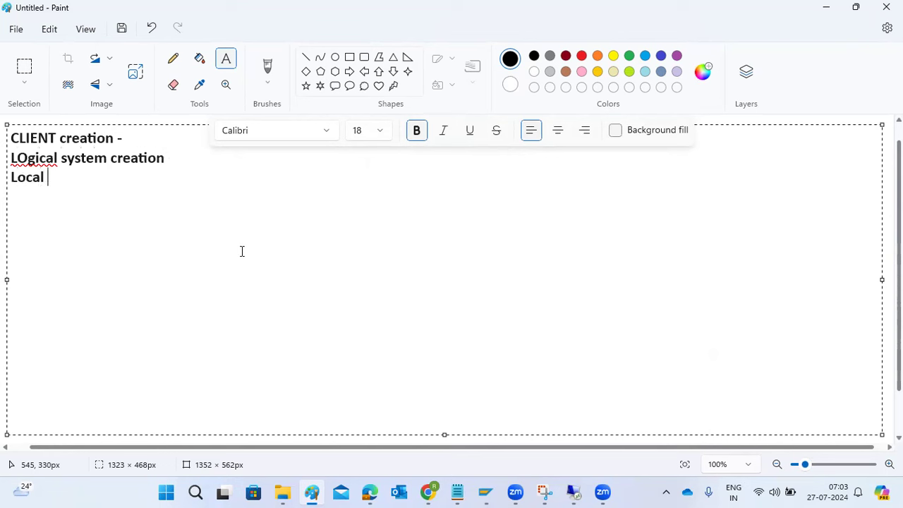
pyautogui.write('Client copy')
pyautogui.press('Return')
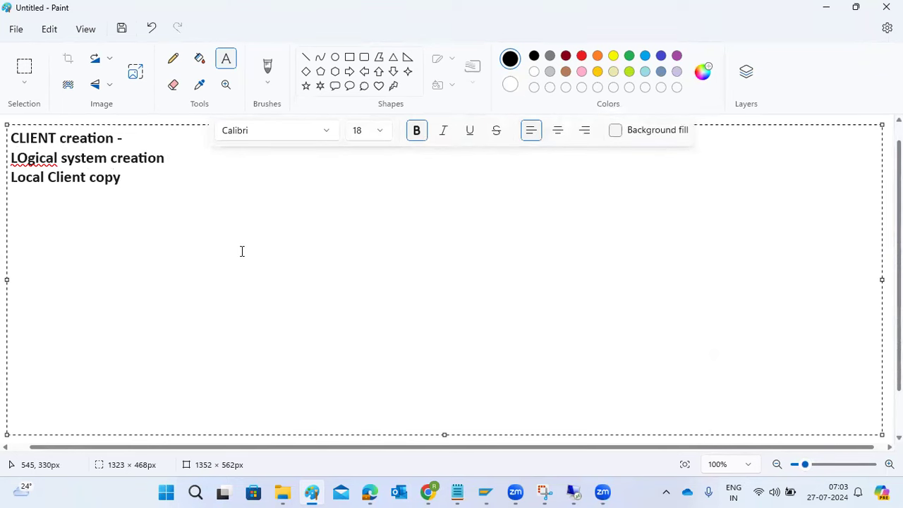
pyautogui.write('PROFILE')
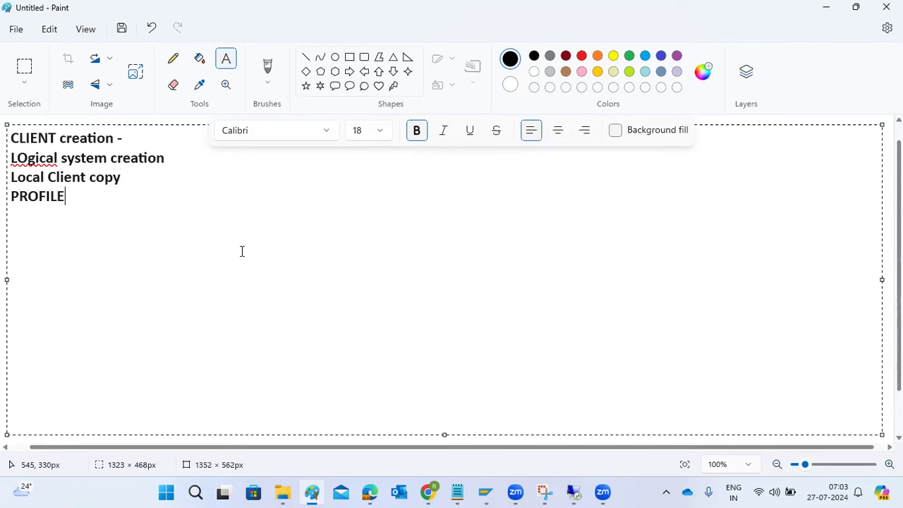
pyautogui.write('S and PArameters')
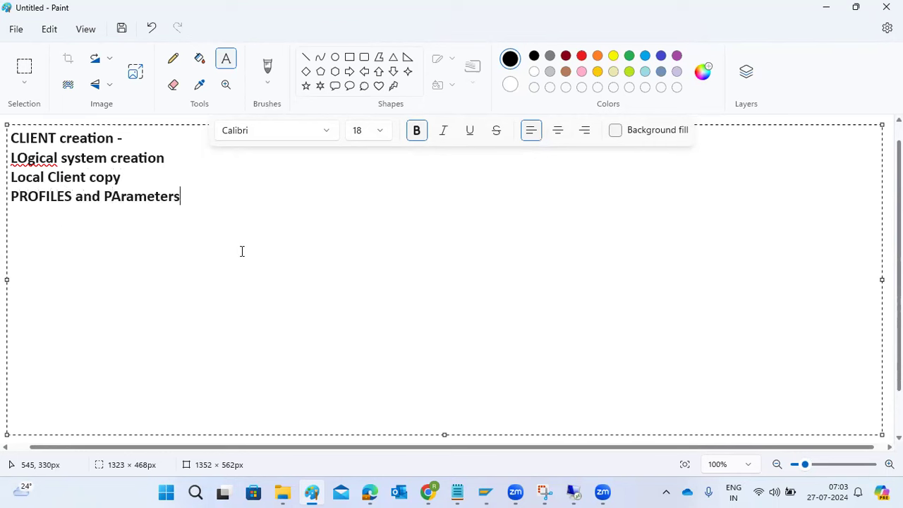
pyautogui.press('Return')
# Replace the whole list with the word REMOTE and clear the text box.
pyautogui.hotkey('ctrl', 'a')
pyautogui.write('REMOTE')
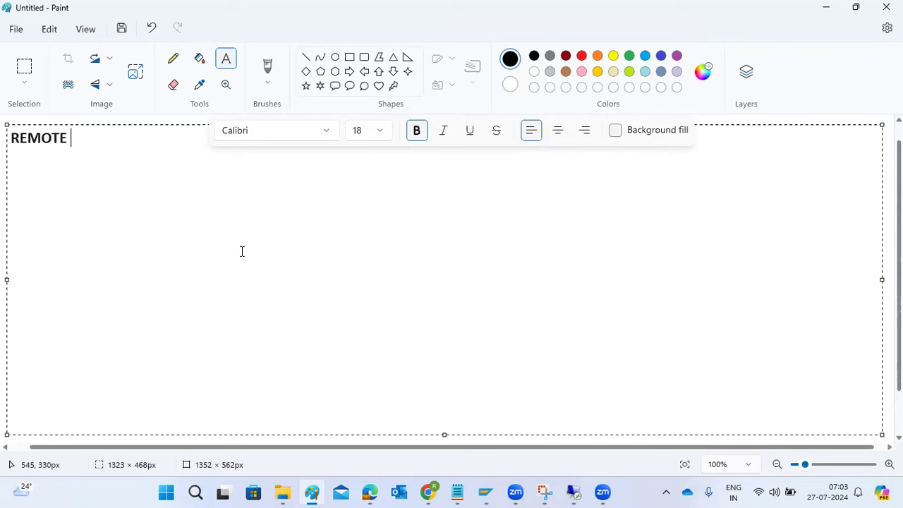
pyautogui.hotkey('ctrl', 'a')
pyautogui.press('BackSpace')
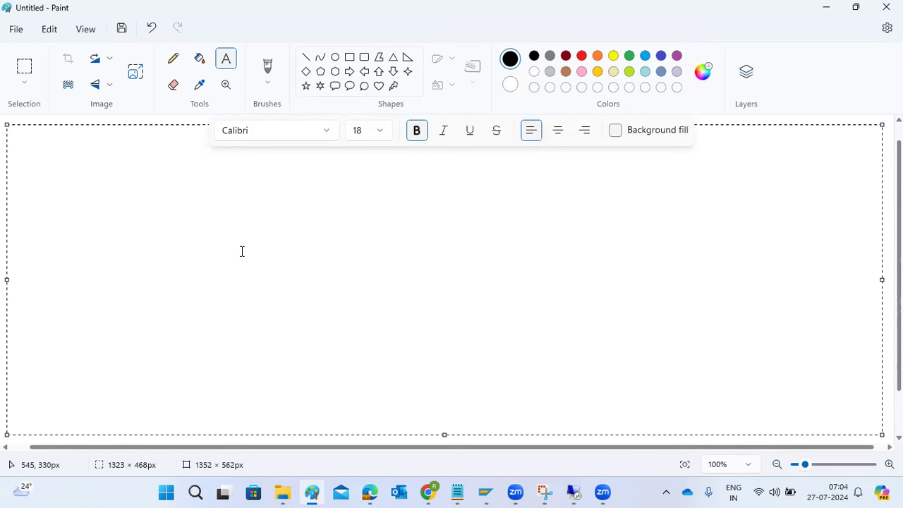
# Write the heading "RFC ADMINISTRATION -" in the text box, followed by an empty line.
pyautogui.write('RFC ADMIN')
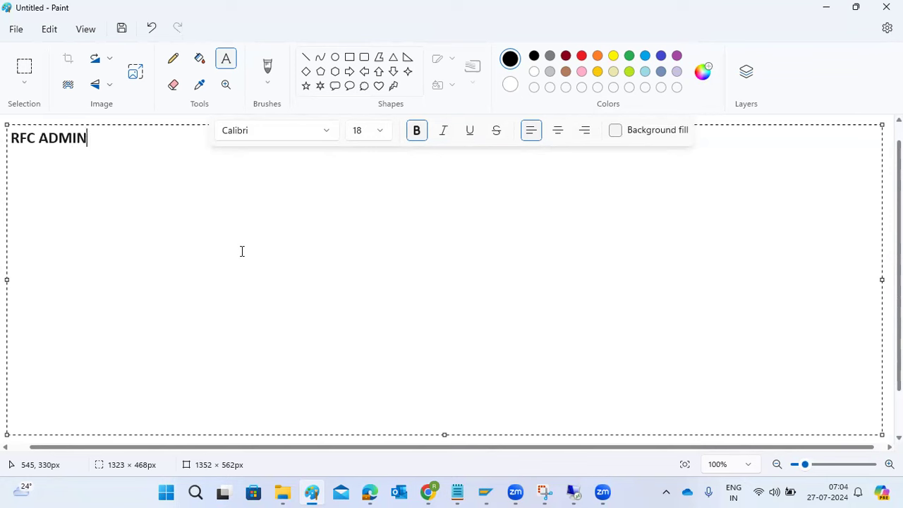
pyautogui.write('NISTRATION')
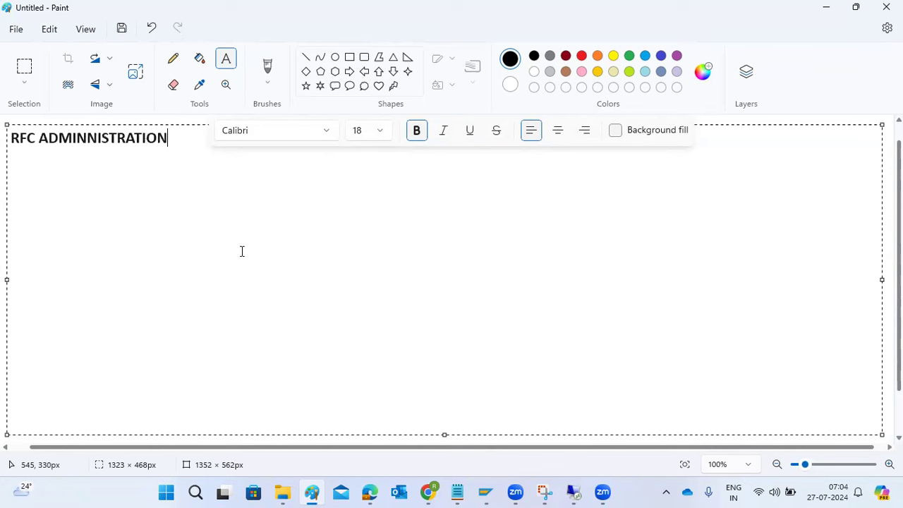
pyautogui.click(88, 136)
pyautogui.press('BackSpace')
pyautogui.click(180, 138)
pyautogui.write('-')
pyautogui.press('Return')
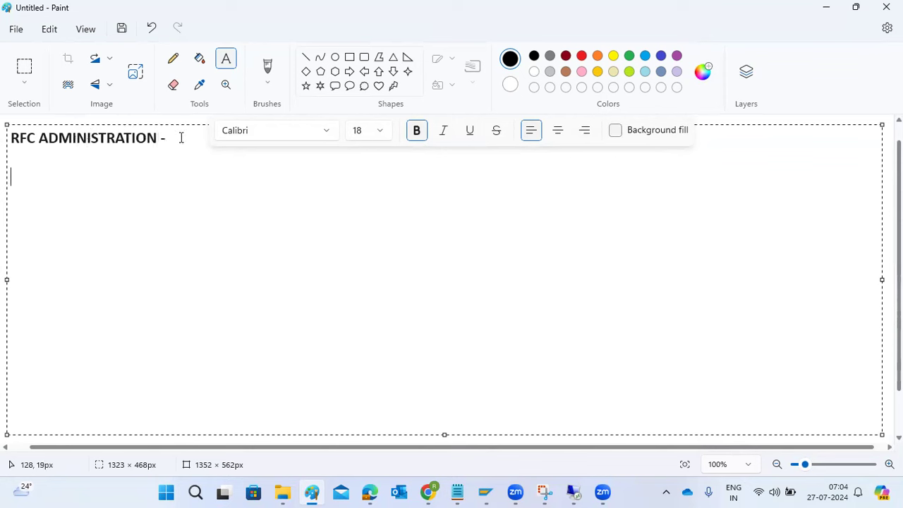
# Write "Remote function call- SM59" below the heading and underline its first word with a thin rectangle about 50 × 6 px.
pyautogui.write('Remote fun')
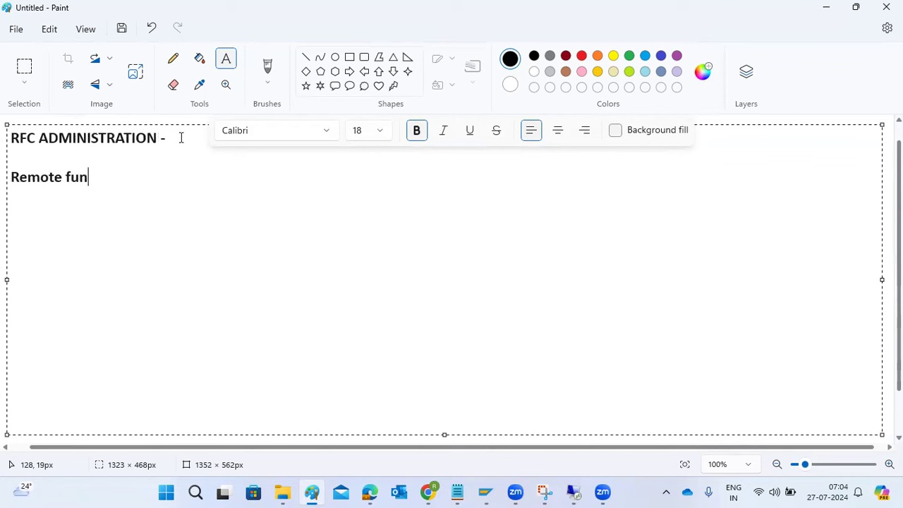
pyautogui.write('ction call')
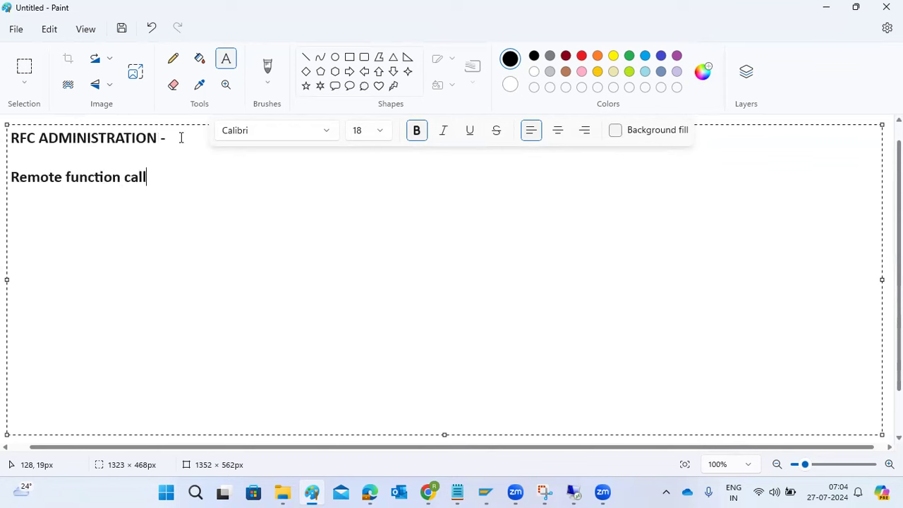
pyautogui.write('- SM59')
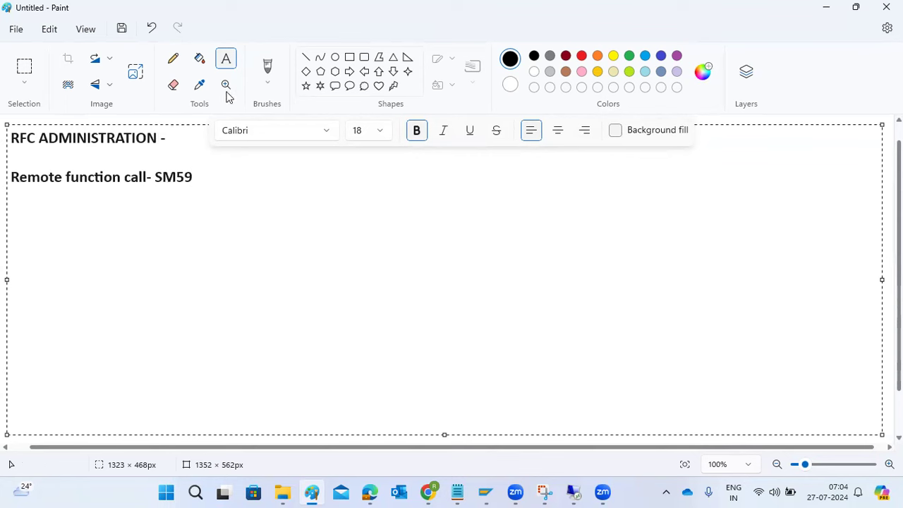
pyautogui.click(351, 59)
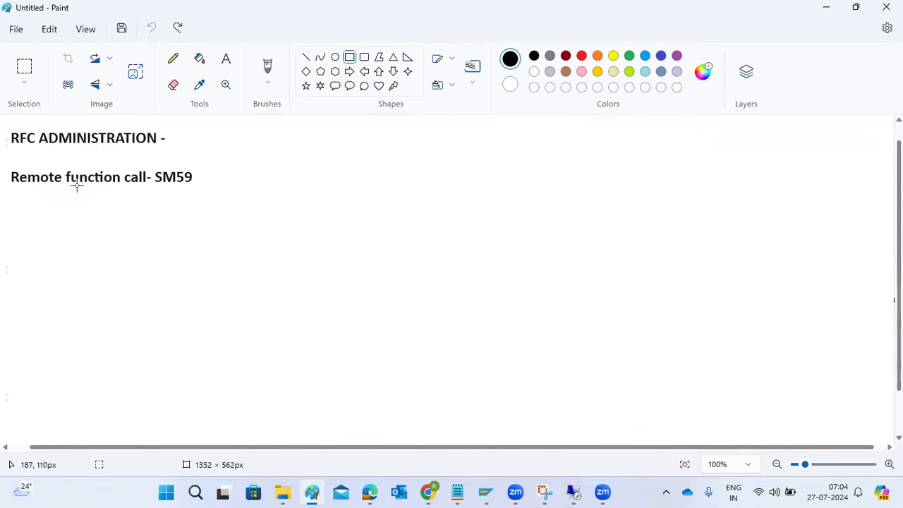
pyautogui.moveTo(15, 190); pyautogui.dragTo(50, 196)
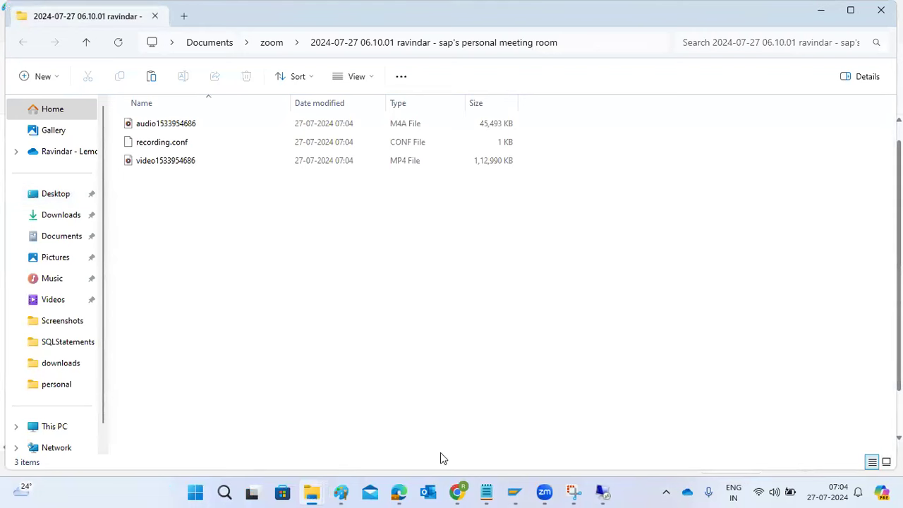
# Switch back to Paint and draw two separate rectangles side by side to the right of the notes.
pyautogui.click(340, 492)
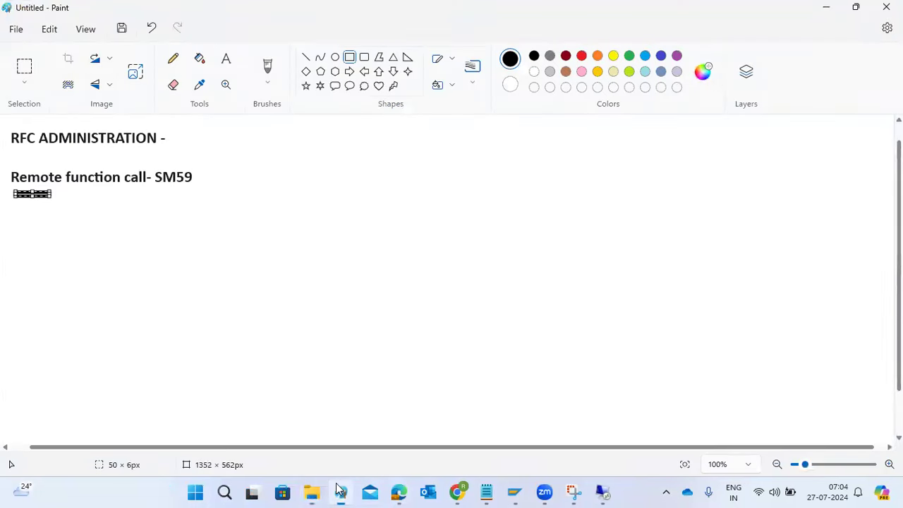
pyautogui.click(347, 61)
pyautogui.moveTo(218, 145); pyautogui.dragTo(318, 207)
pyautogui.click(507, 152)
pyautogui.moveTo(498, 146); pyautogui.dragTo(580, 202)
pyautogui.click(437, 232)
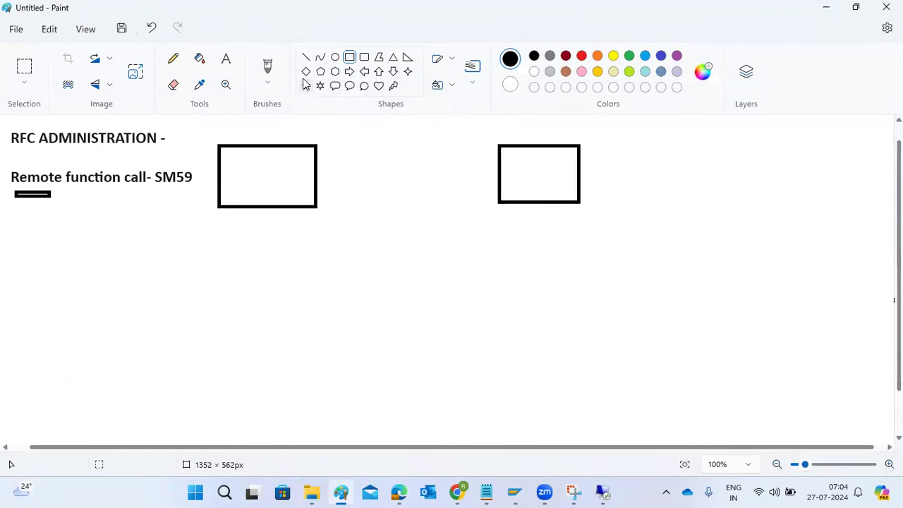
# Connect the two rectangles with a line about 279 px long, adding an arrowhead near its middle and a short dash inside the first rectangle.
pyautogui.click(306, 56)
pyautogui.moveTo(313, 165); pyautogui.dragTo(500, 172)
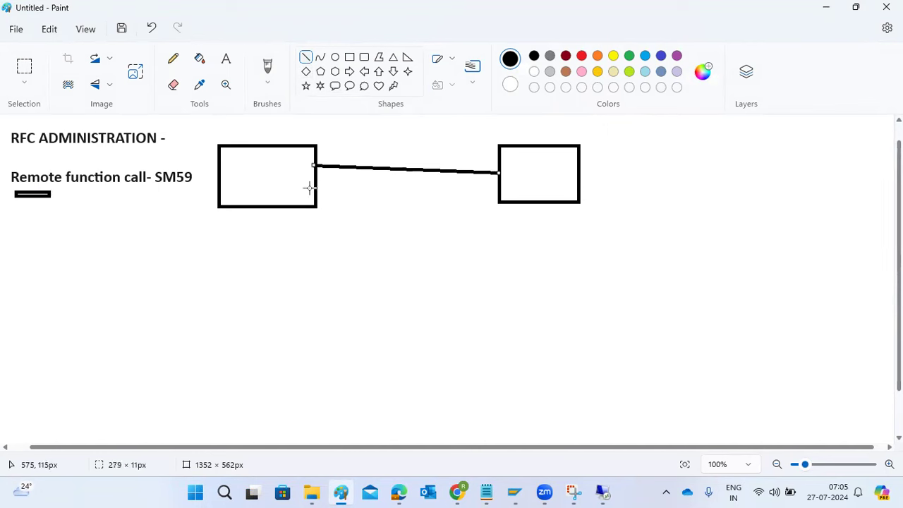
pyautogui.moveTo(266, 182); pyautogui.dragTo(279, 180)
pyautogui.moveTo(512, 176); pyautogui.dragTo(513, 177)
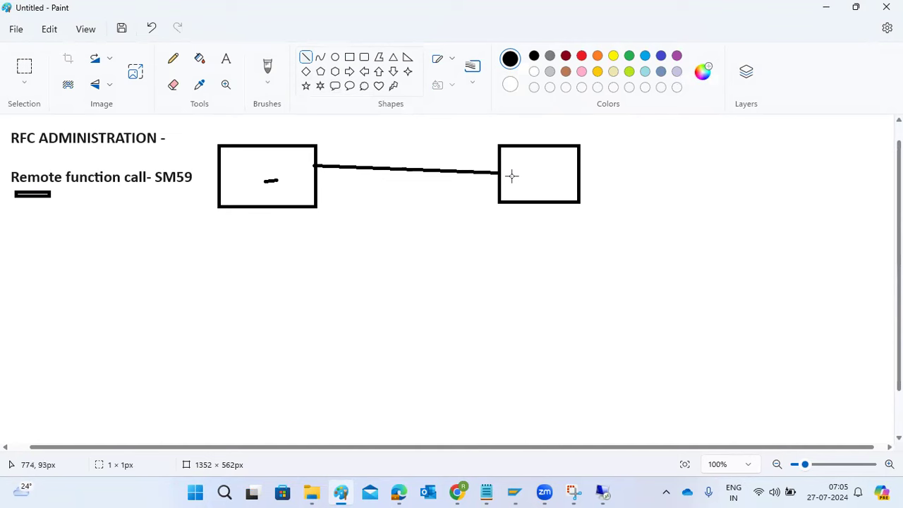
pyautogui.moveTo(393, 159); pyautogui.dragTo(405, 170)
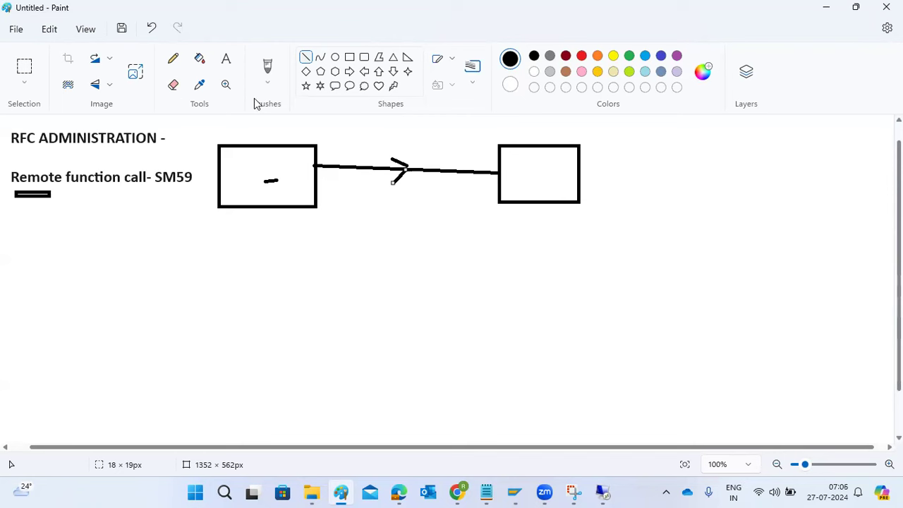
# Add a text box about 645 × 310 px below the diagram with the lines ABAP-ABAP, ABAP-HTTP, ABAP -TCP/I{ and ABAP-INTERNAL.
pyautogui.click(226, 58)
pyautogui.moveTo(21, 231); pyautogui.dragTo(448, 435)
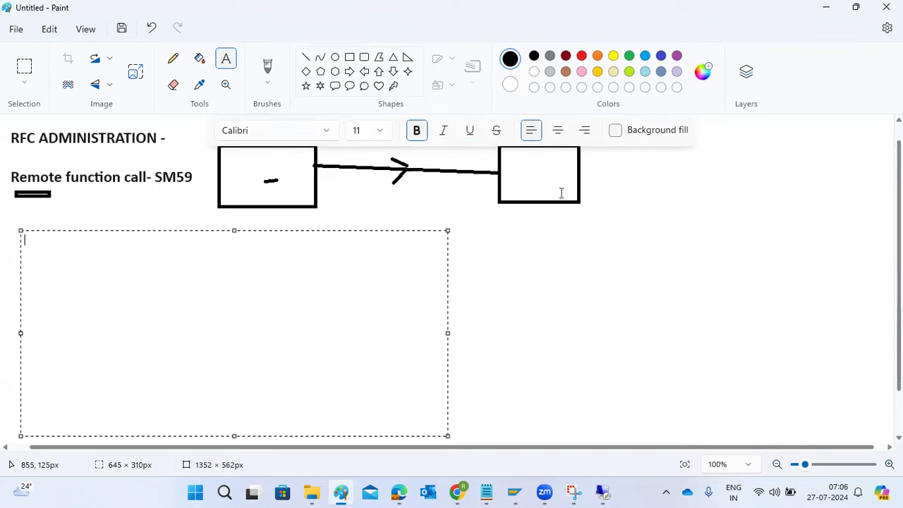
pyautogui.write('ABAP-ABAP')
pyautogui.press('Return')
pyautogui.write('ABAP-HTTP')
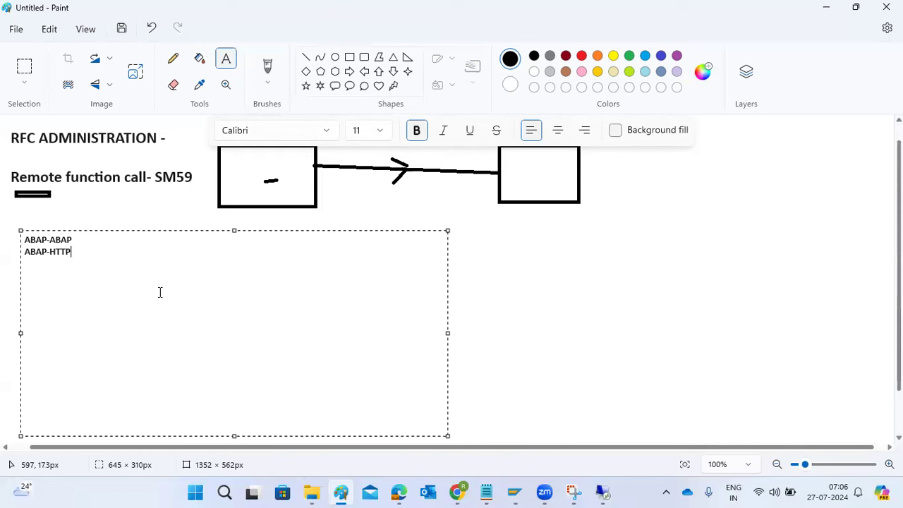
pyautogui.write('ABAP -TCP/I{')
pyautogui.press('Return')
pyautogui.write('ABAP-INTERNAL')
pyautogui.press('Return')
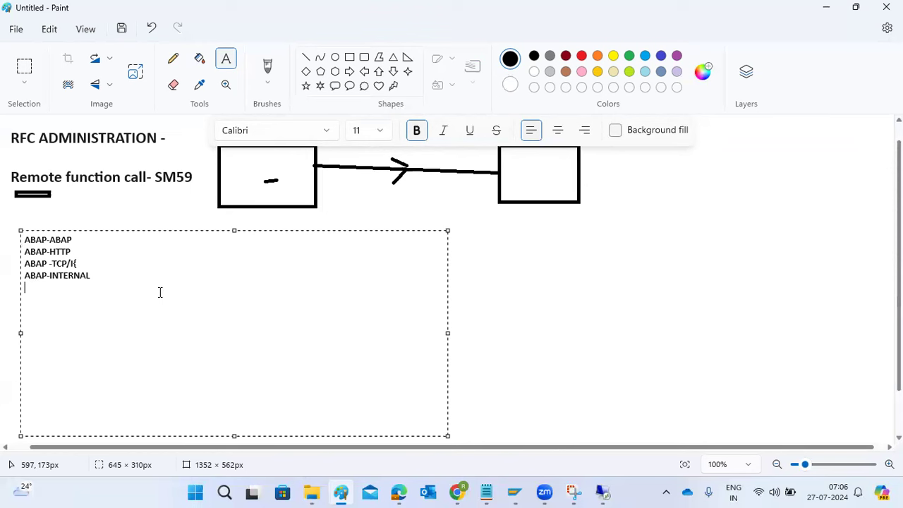
# Switch to the remote desktop session running SAP and open transaction SM59.
pyautogui.moveTo(602, 492)
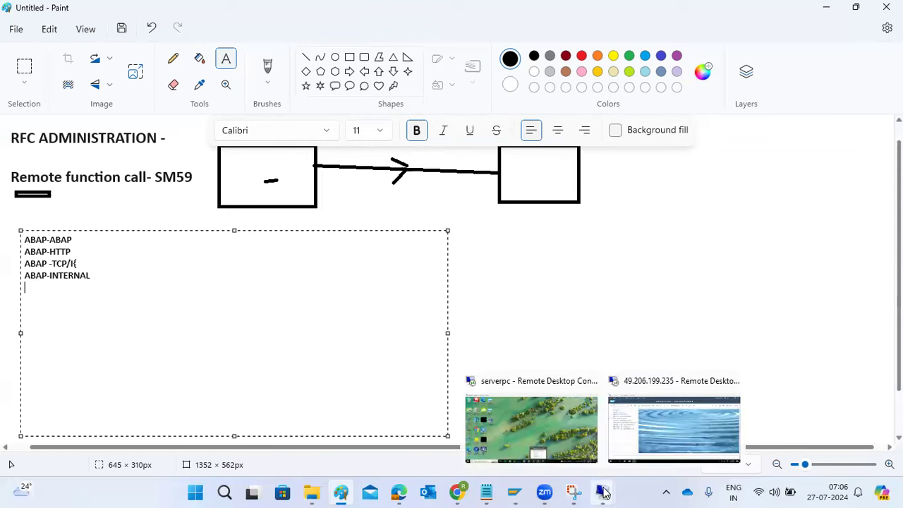
pyautogui.click(634, 452)
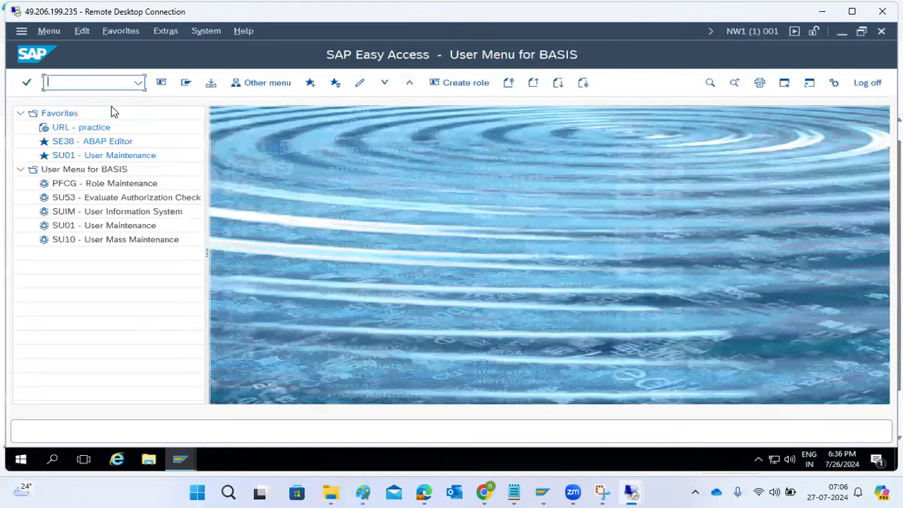
pyautogui.write('sm59')
pyautogui.press('Return')
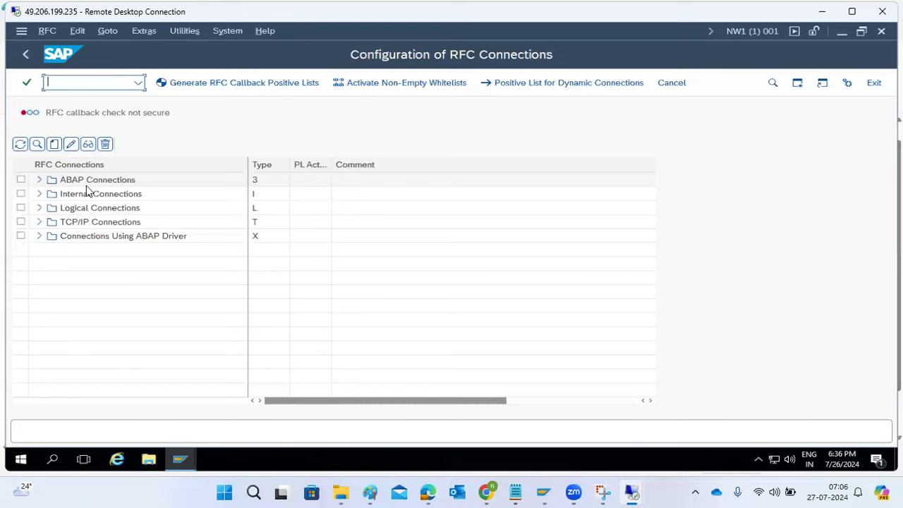
# Examine the Internal, Logical and TCP/IP Connections folders in the RFC connections list, collapsing each one again.
pyautogui.click(39, 195)
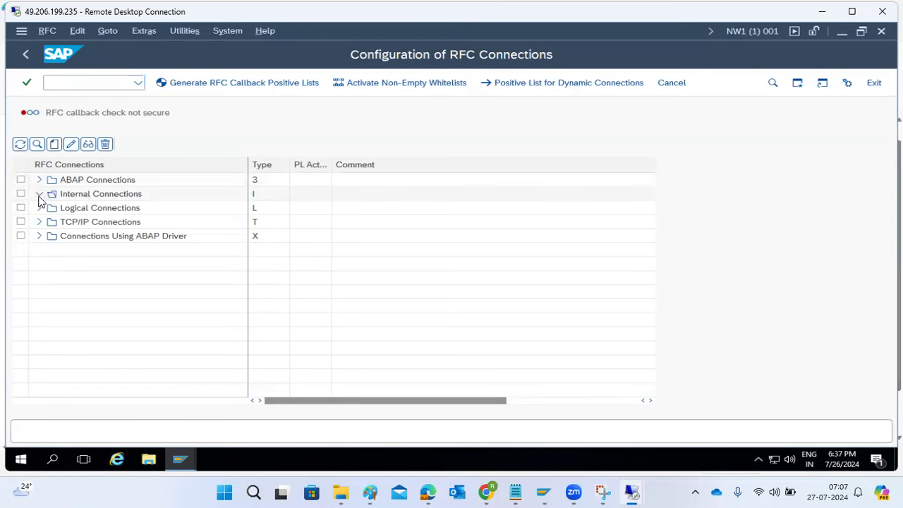
pyautogui.click(39, 195)
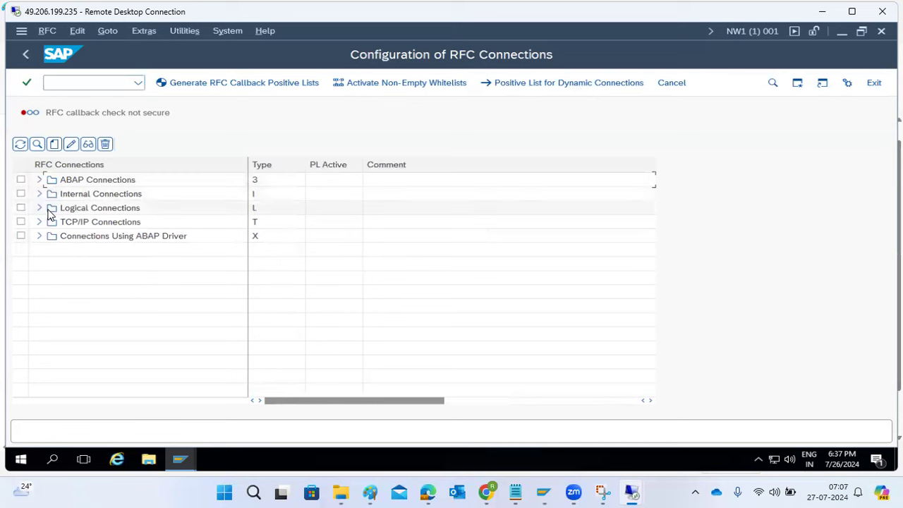
pyautogui.click(39, 209)
pyautogui.click(38, 209)
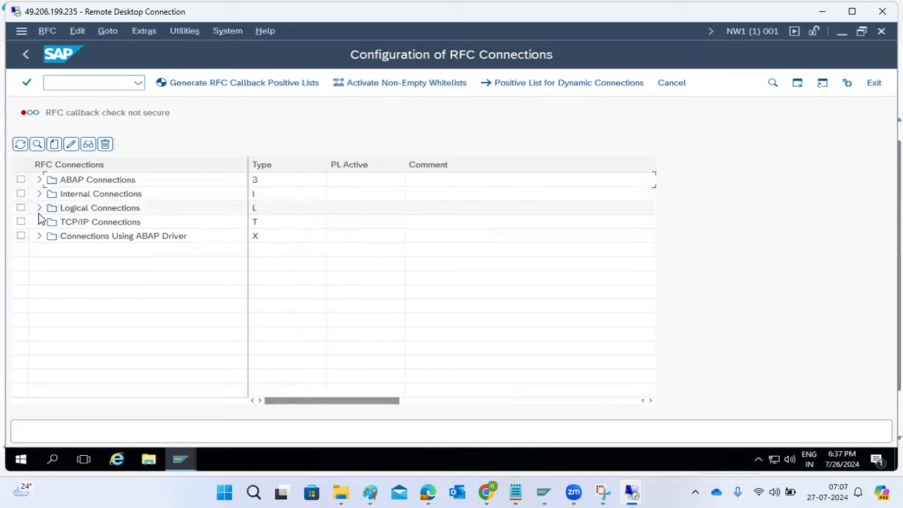
pyautogui.click(39, 222)
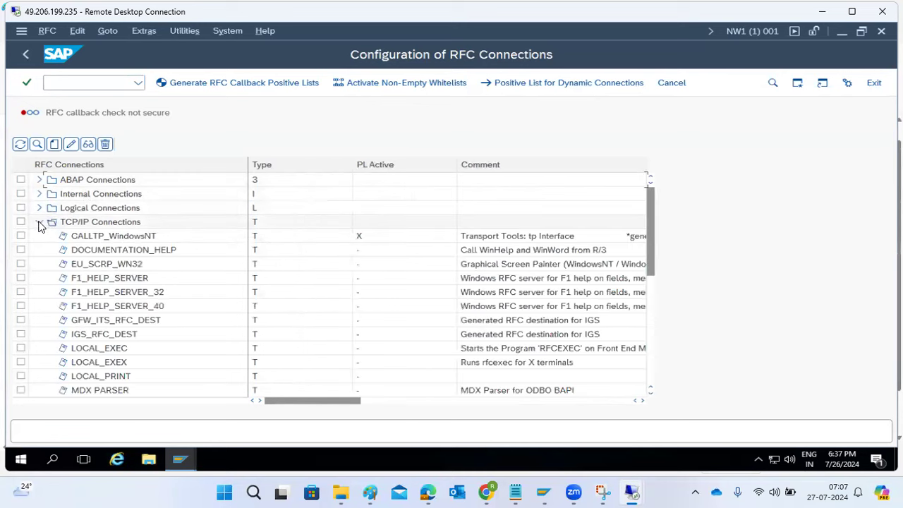
pyautogui.scroll(-6, 127, 334)
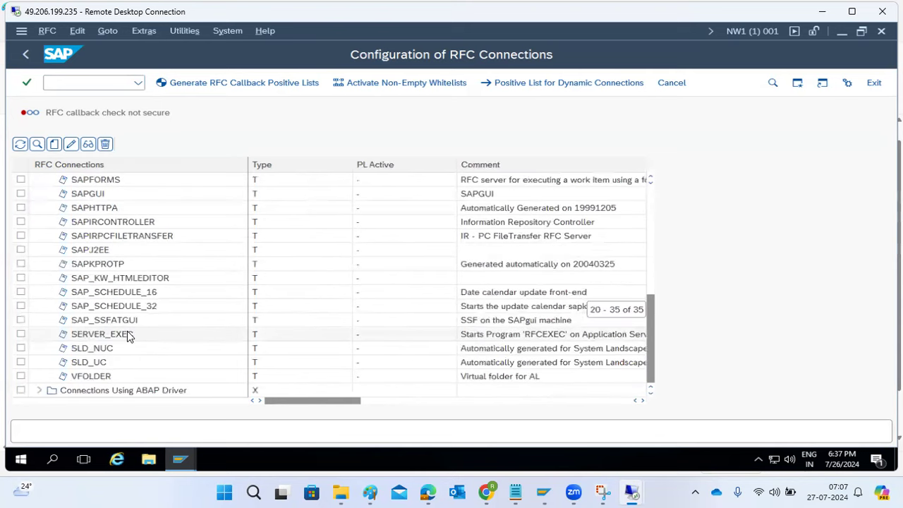
pyautogui.scroll(6, 125, 316)
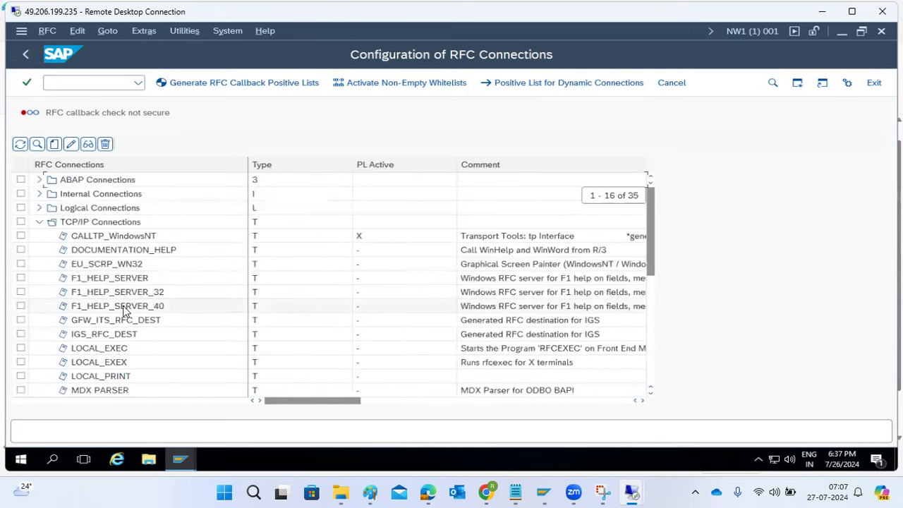
pyautogui.click(39, 223)
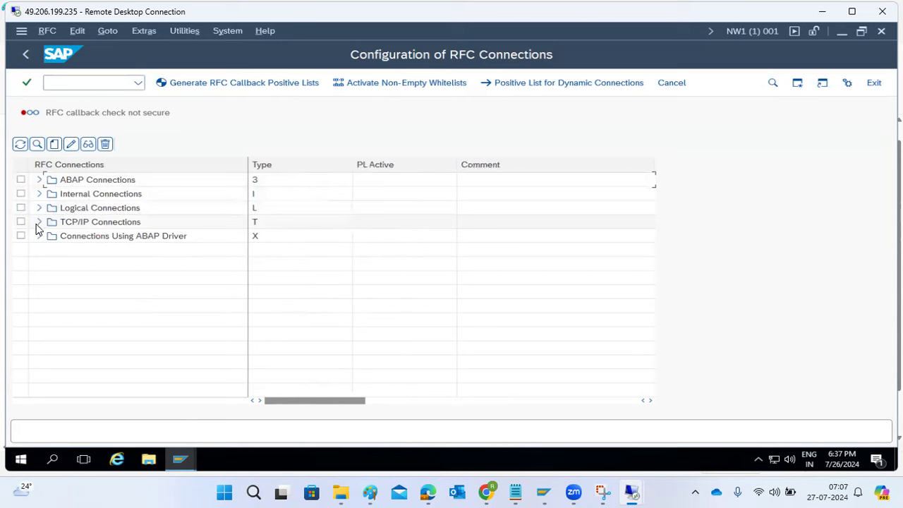
# Create an RFC destination ECD1 of the ABAP Connection type with ECD as the first description line.
pyautogui.click(65, 185)
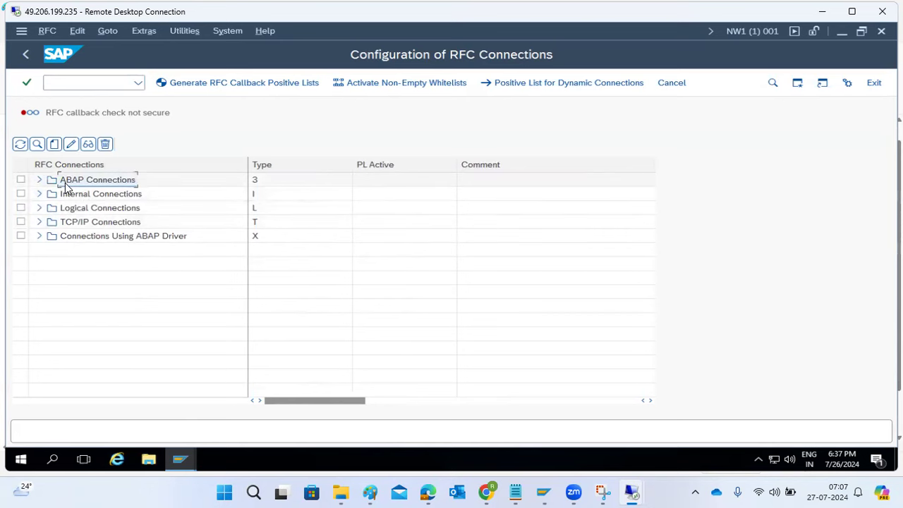
pyautogui.click(55, 145)
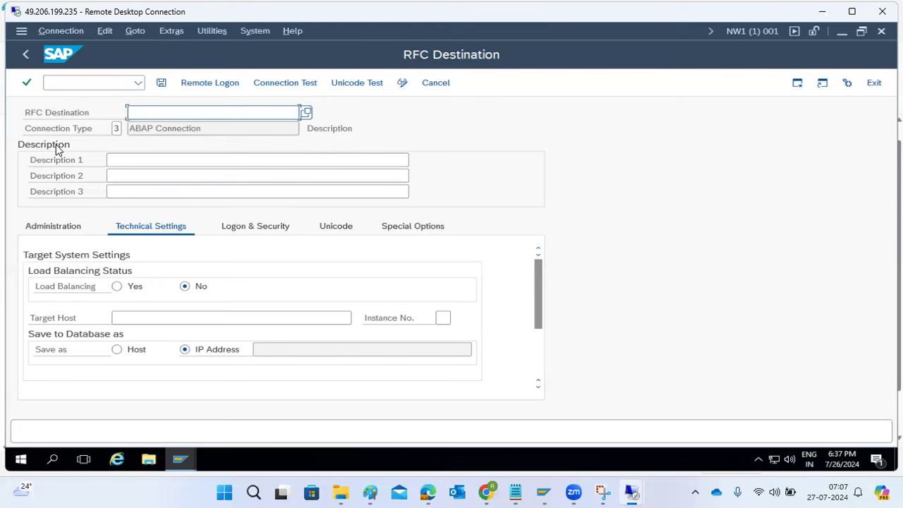
pyautogui.write('ECD')
pyautogui.press('Tab')
pyautogui.press('Tab')
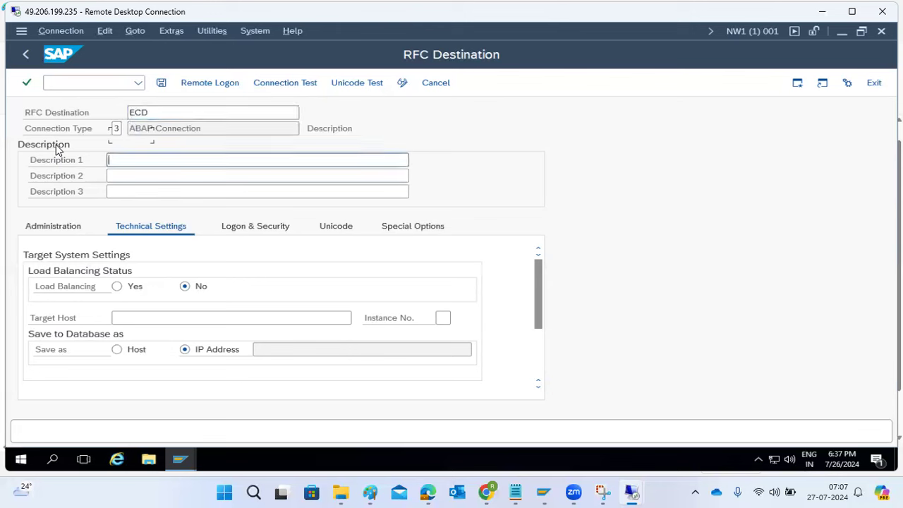
pyautogui.write('ECD')
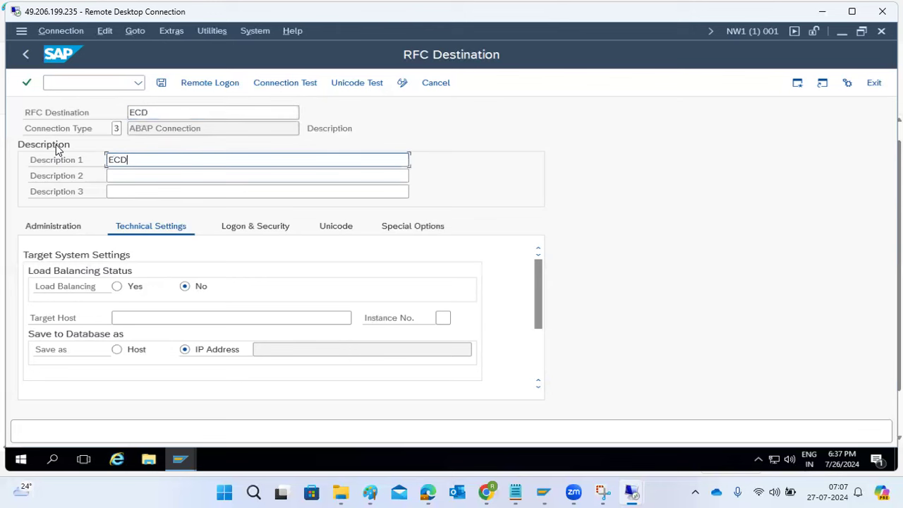
pyautogui.click(174, 112)
pyautogui.write('1')
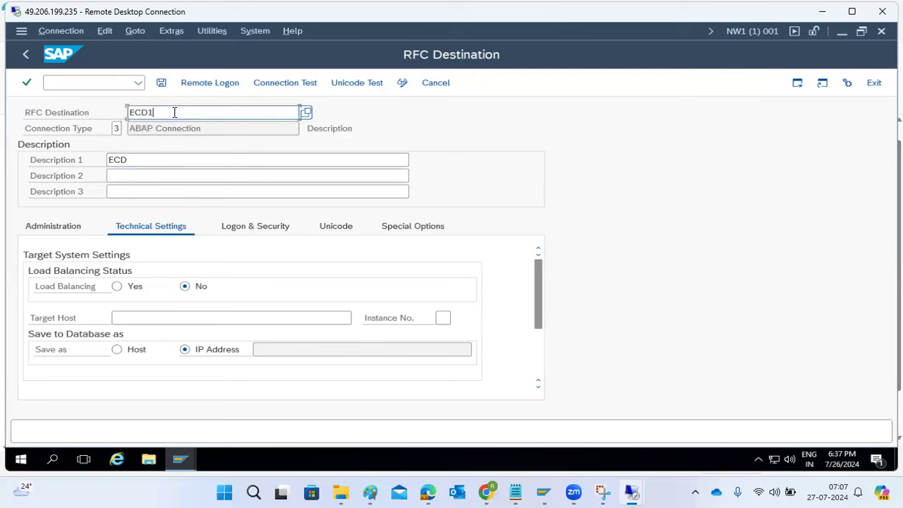
# Set ECD1's target host to kponline1 with instance number 02, store it by host name and save the destination.
pyautogui.click(149, 317)
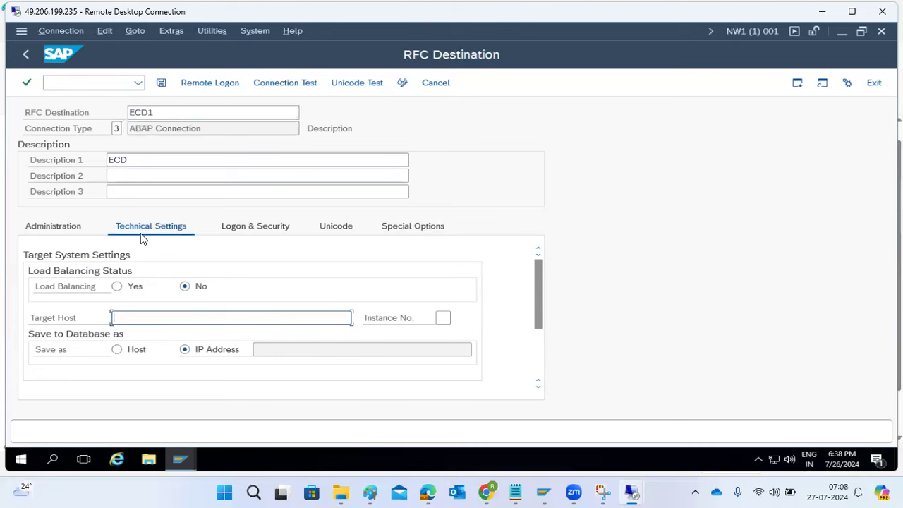
pyautogui.click(242, 226)
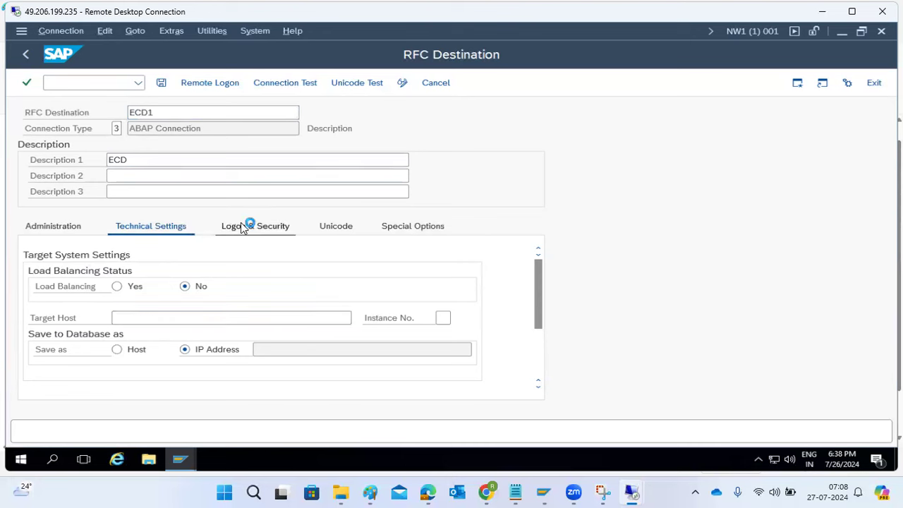
pyautogui.click(186, 232)
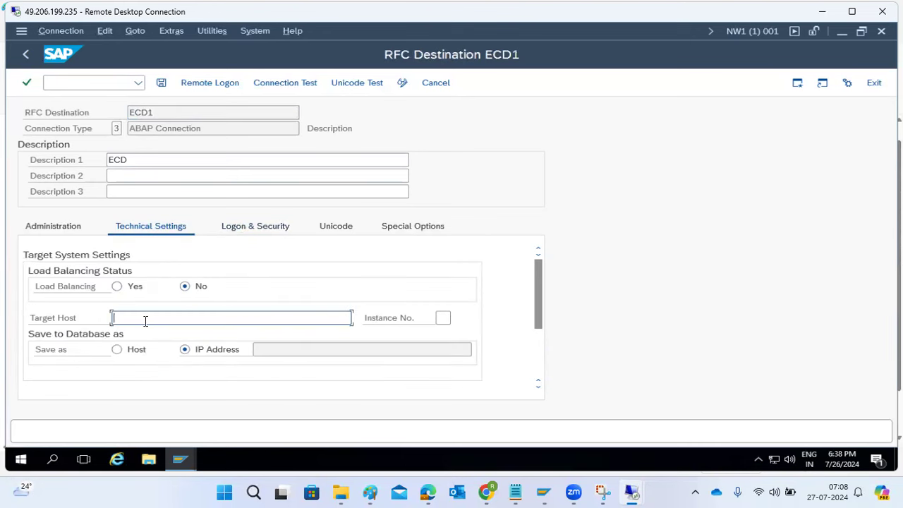
pyautogui.write('kponline1')
pyautogui.press('Tab')
pyautogui.write('02')
pyautogui.click(125, 349)
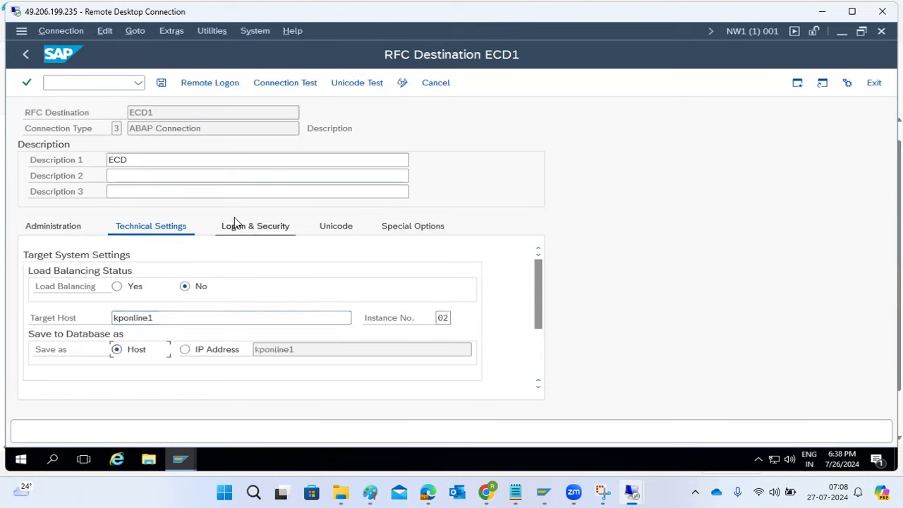
pyautogui.click(161, 82)
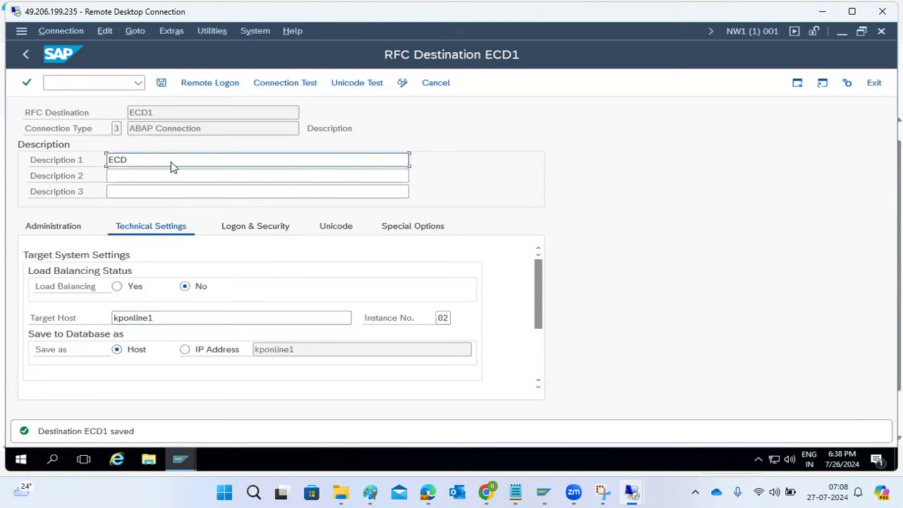
# Run the connection test for ECD1, examine the result details and return to the destination.
pyautogui.click(289, 84)
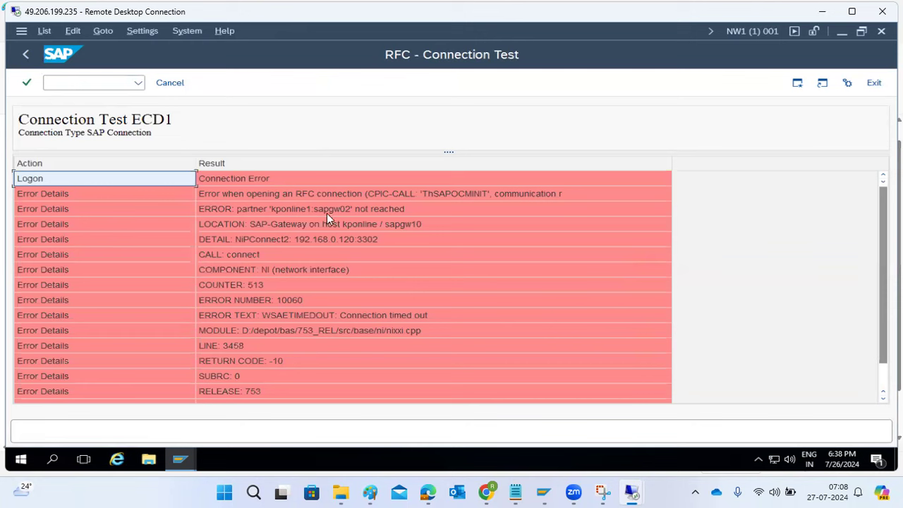
pyautogui.scroll(-1, 275, 307)
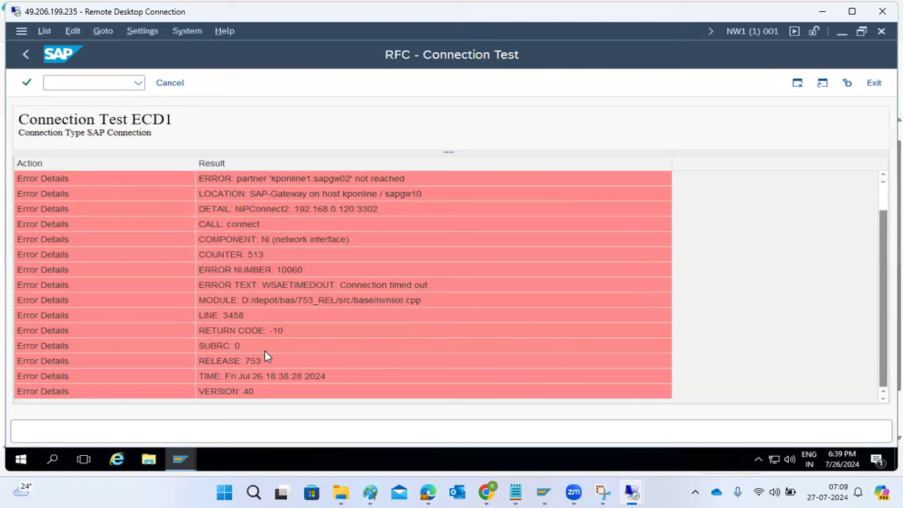
pyautogui.click(360, 291)
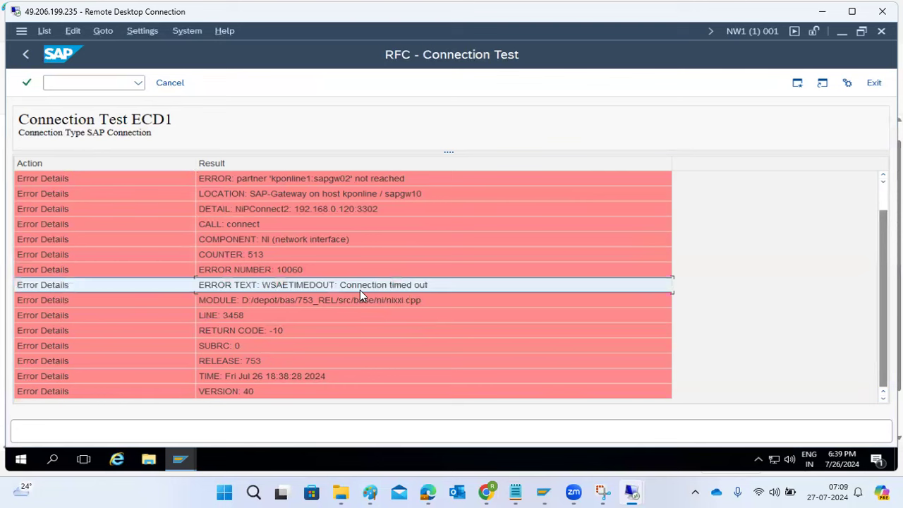
pyautogui.scroll(1, 360, 290)
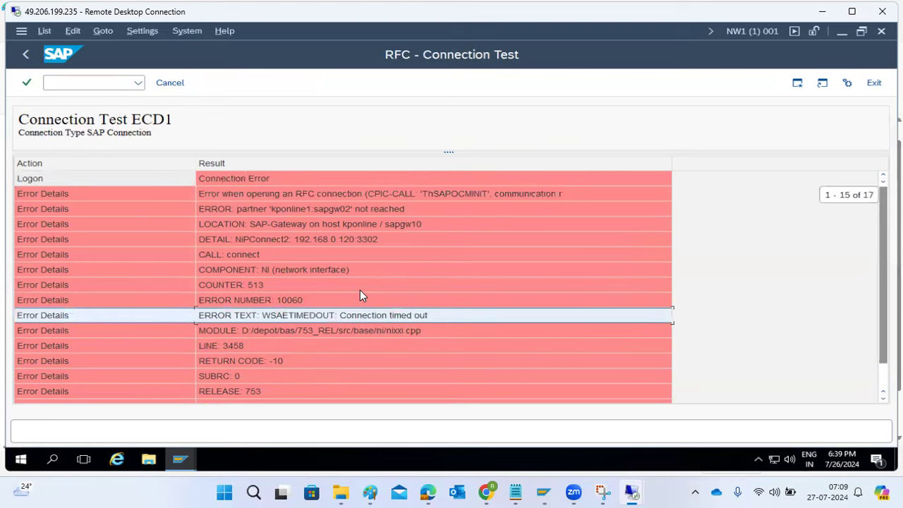
pyautogui.click(323, 270)
pyautogui.click(325, 243)
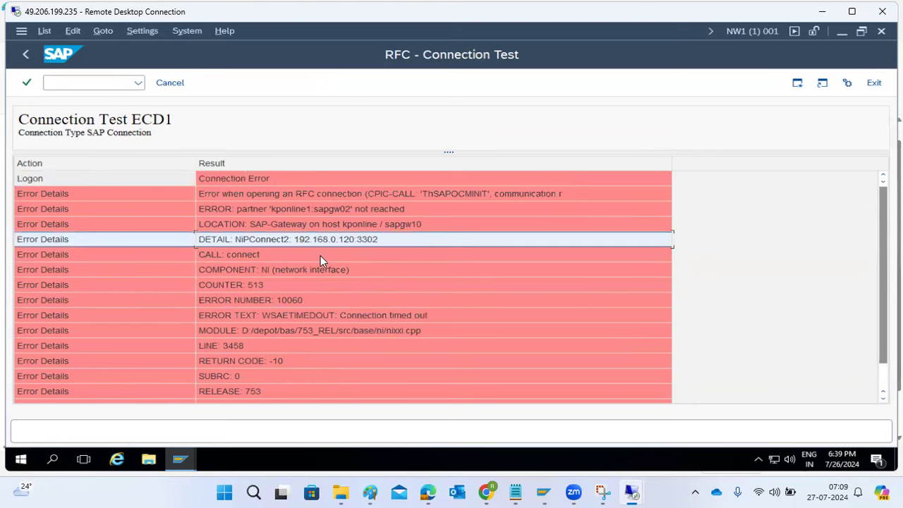
pyautogui.click(26, 54)
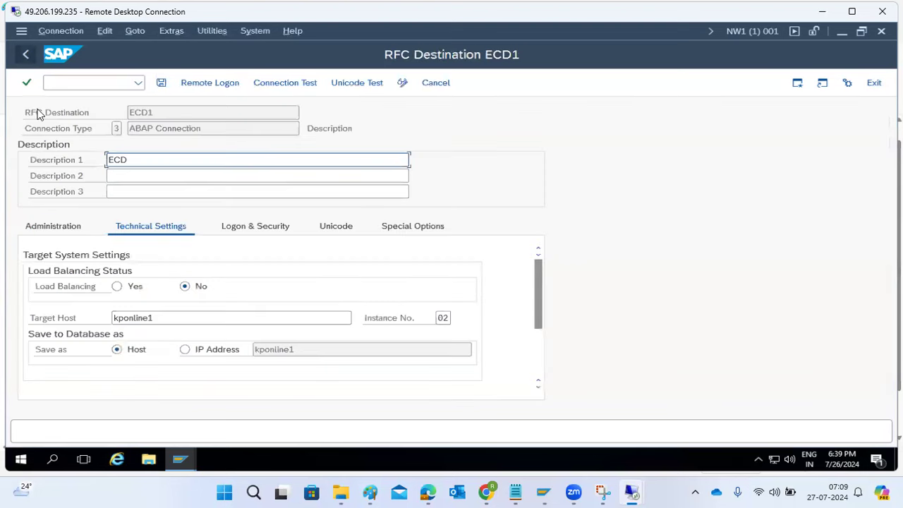
# Change ECD1's target host to kponline and its instance number to 10, save, and test the connection again.
pyautogui.click(170, 316)
pyautogui.press('BackSpace')
pyautogui.click(441, 319)
pyautogui.doubleClick(441, 321)
pyautogui.write('10')
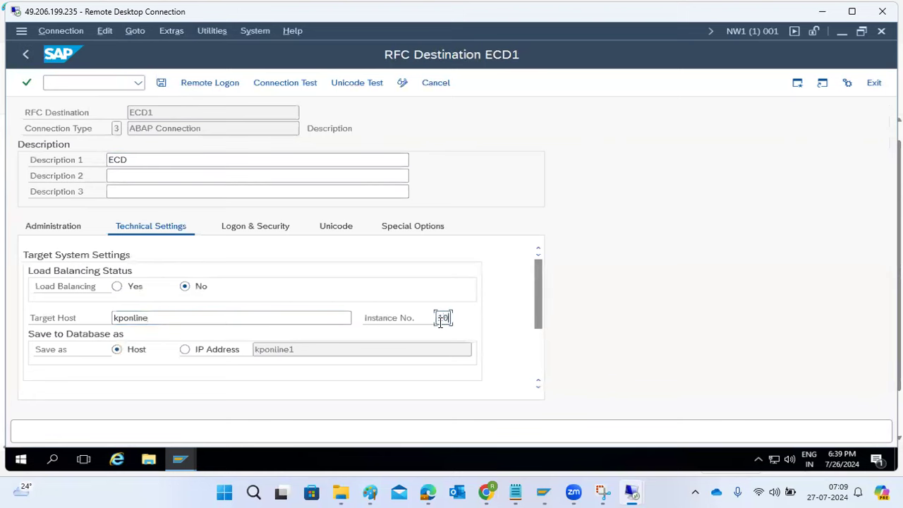
pyautogui.click(162, 82)
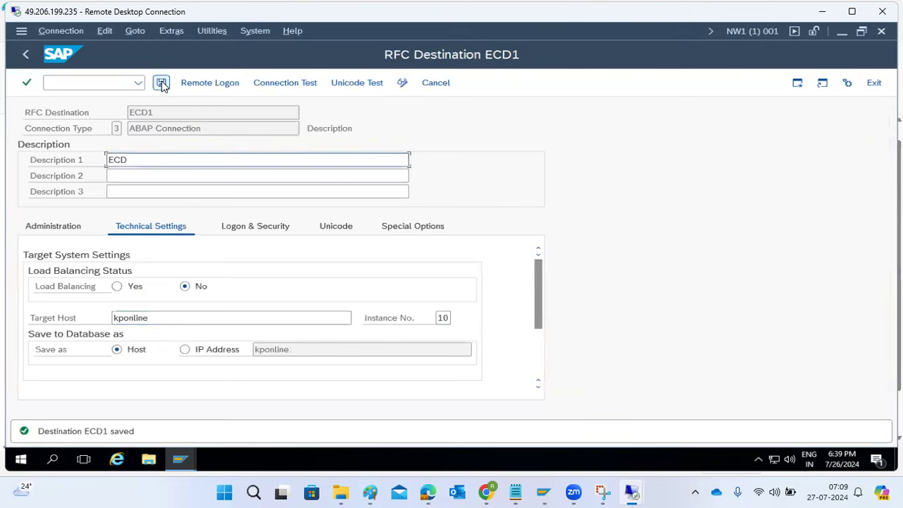
pyautogui.click(274, 85)
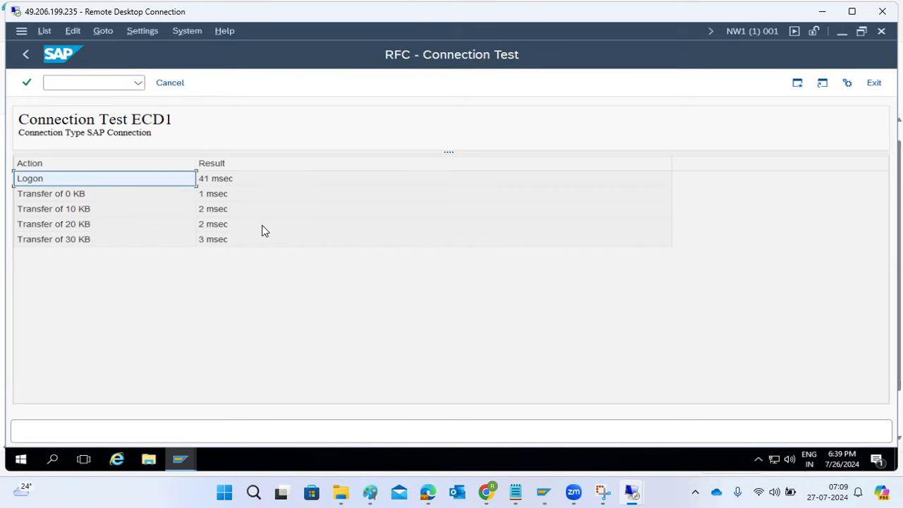
pyautogui.click(28, 61)
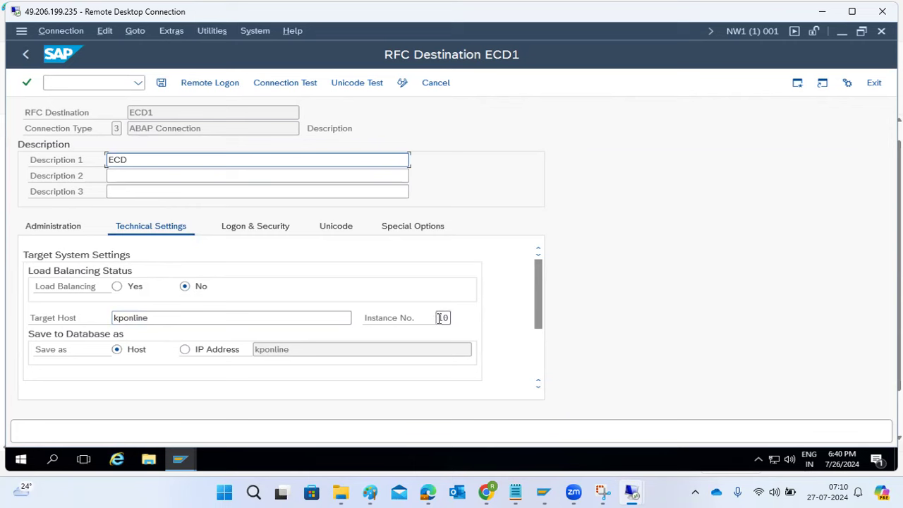
# Enter ECD1's logon data with client 400, user basis and the logon password, and save the destination.
pyautogui.click(255, 227)
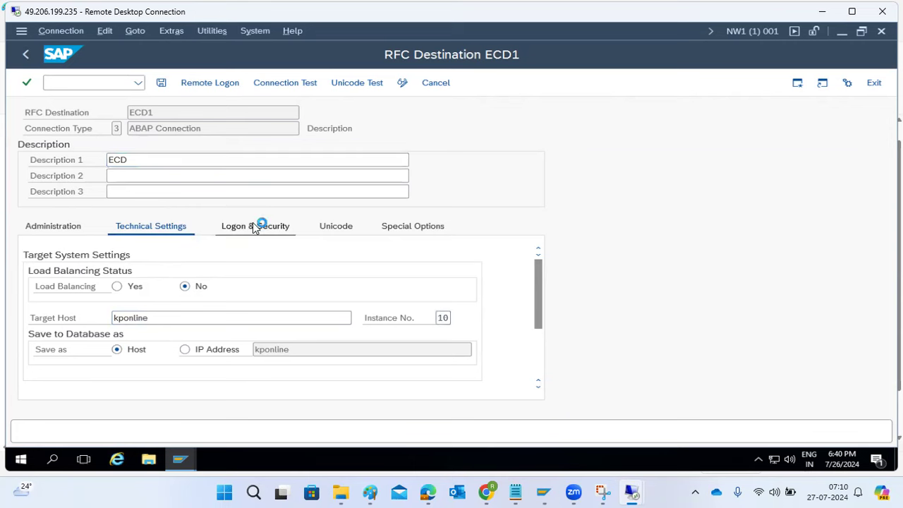
pyautogui.scroll(3, 198, 303)
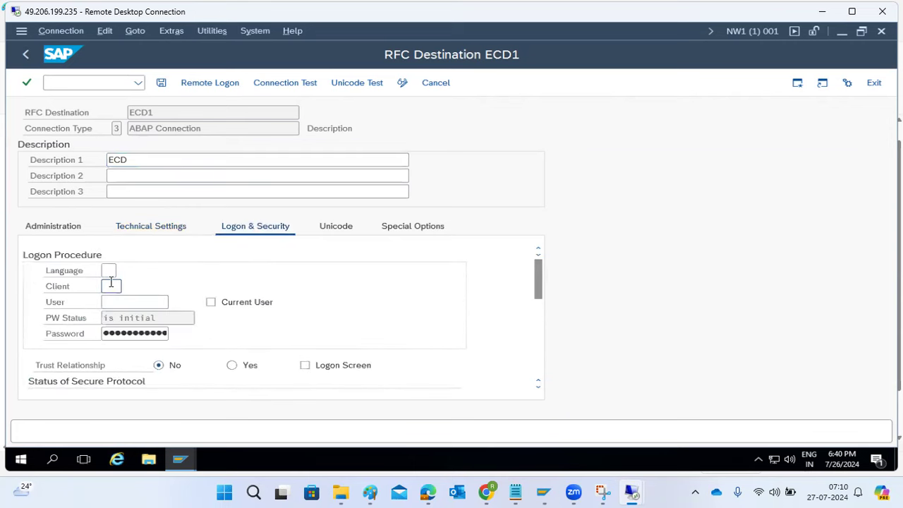
pyautogui.write('400')
pyautogui.press('Tab')
pyautogui.write('basis')
pyautogui.press('Tab')
pyautogui.press('Tab')
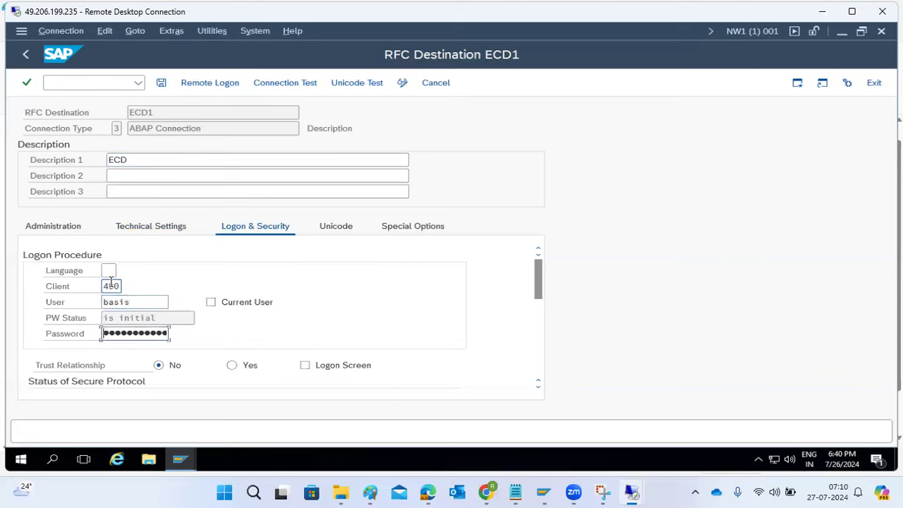
pyautogui.write('•••••••••••')
pyautogui.click(163, 86)
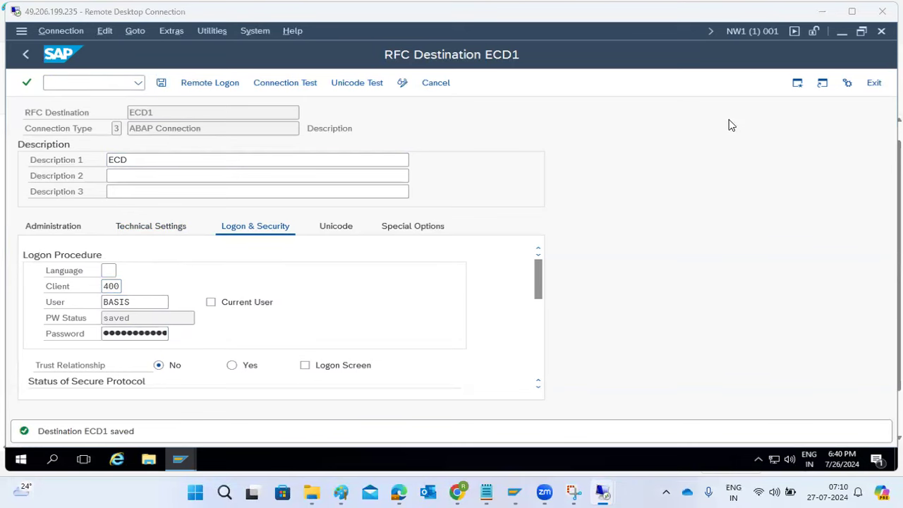
# Run the authorization test for ECD1 and return to the RFC connections list.
pyautogui.click(172, 31)
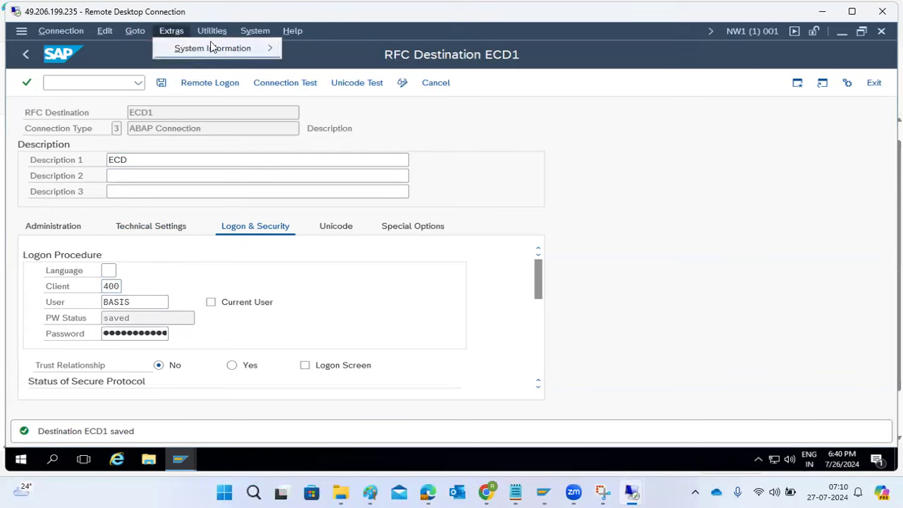
pyautogui.moveTo(217, 33)
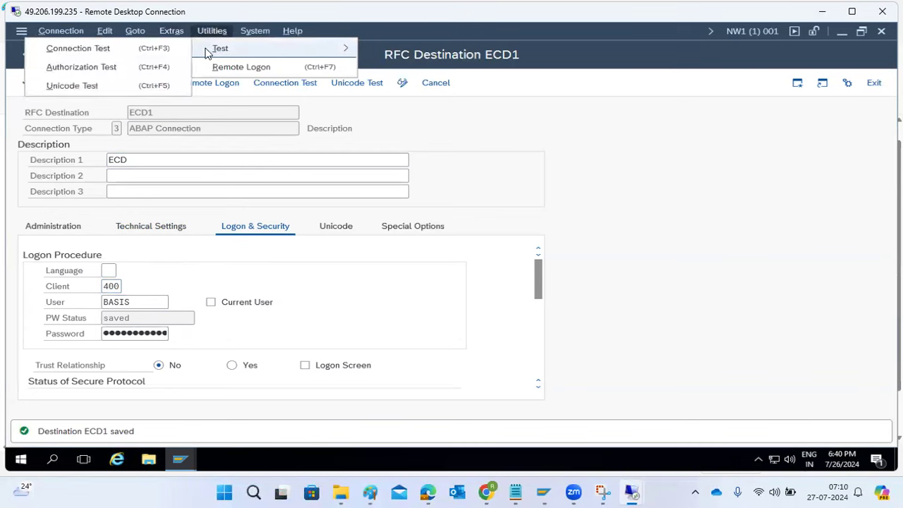
pyautogui.click(85, 74)
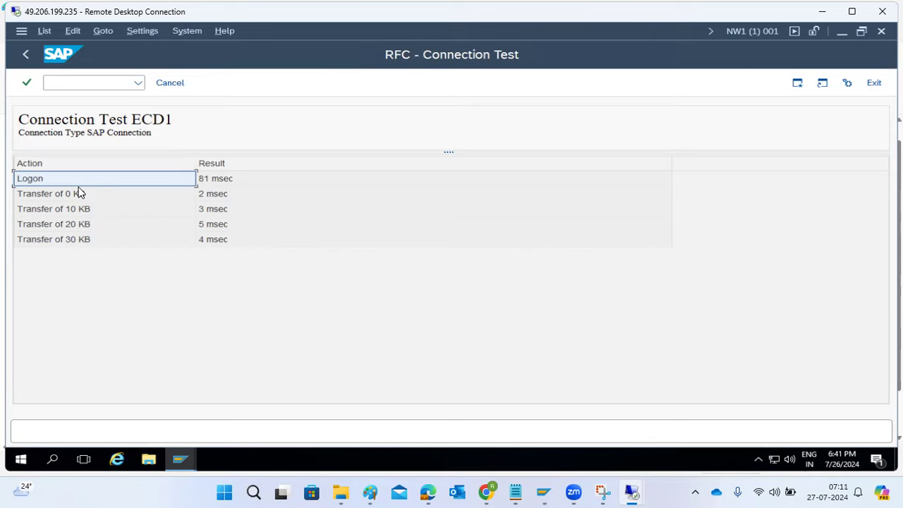
pyautogui.click(24, 55)
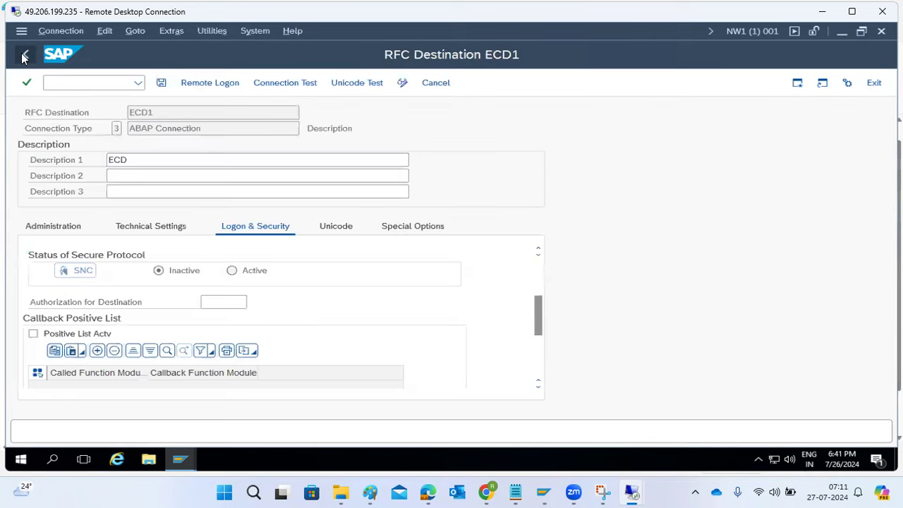
pyautogui.click(23, 57)
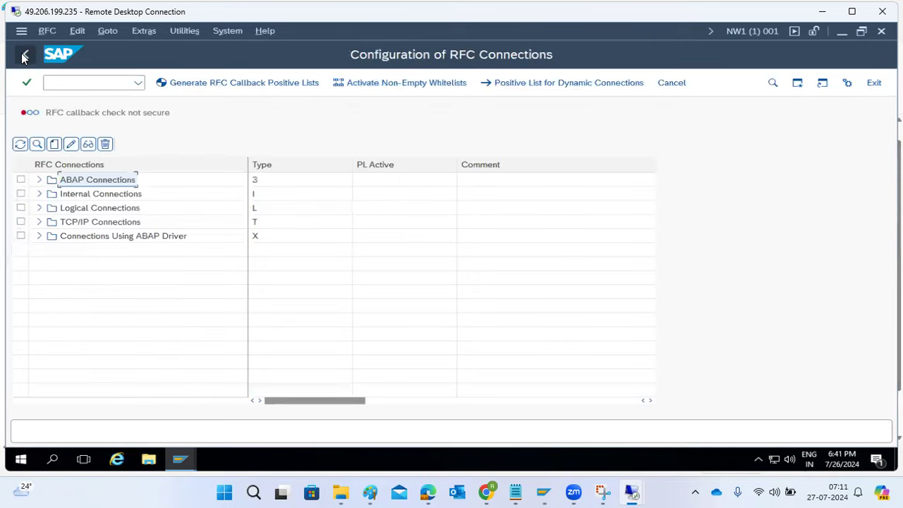
# Start a connection test for the NW1CLNT700 destination under ABAP Connections and stop the transaction.
pyautogui.click(39, 179)
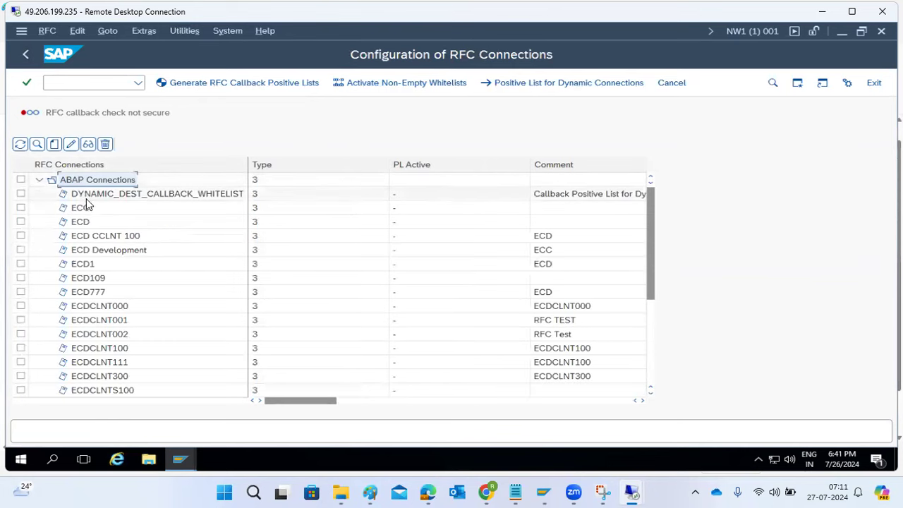
pyautogui.scroll(-4, 120, 363)
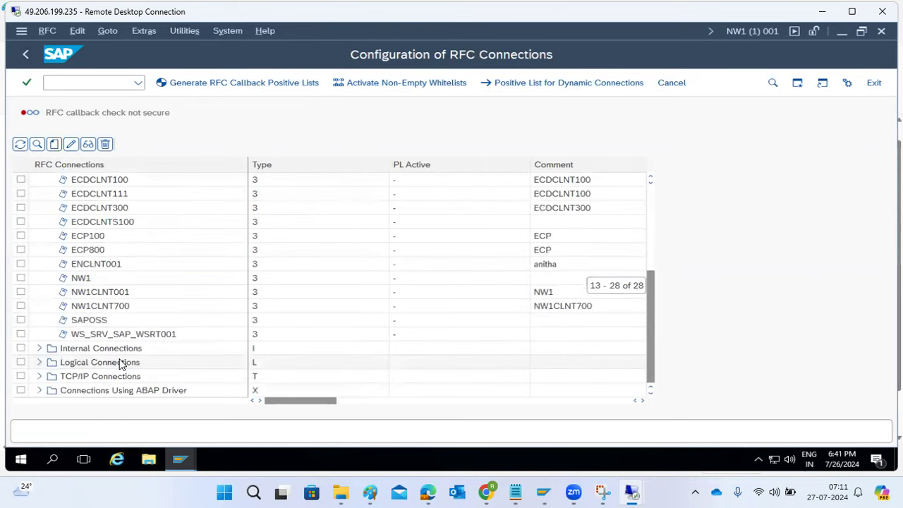
pyautogui.doubleClick(112, 309)
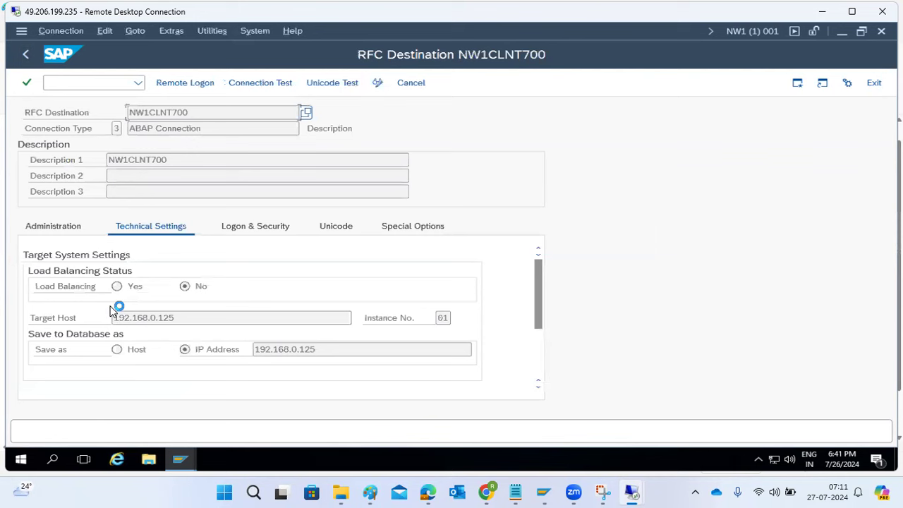
pyautogui.click(249, 84)
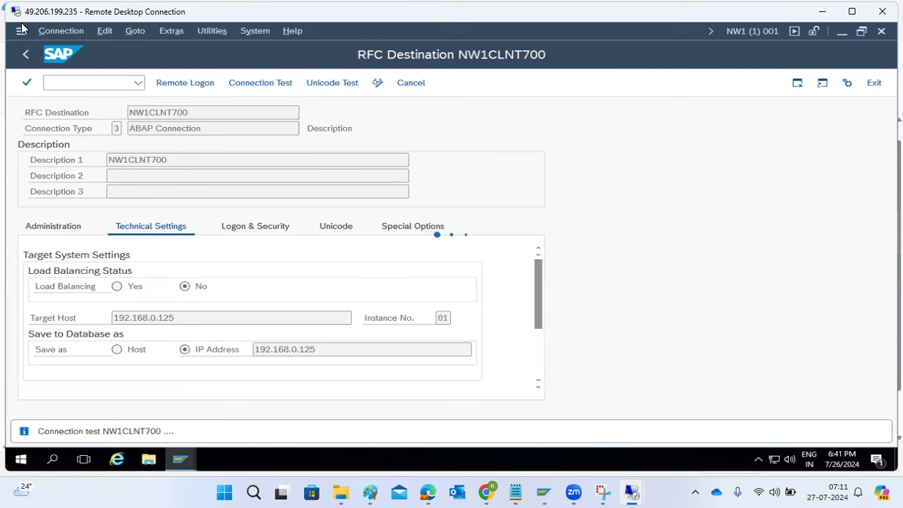
pyautogui.click(22, 31)
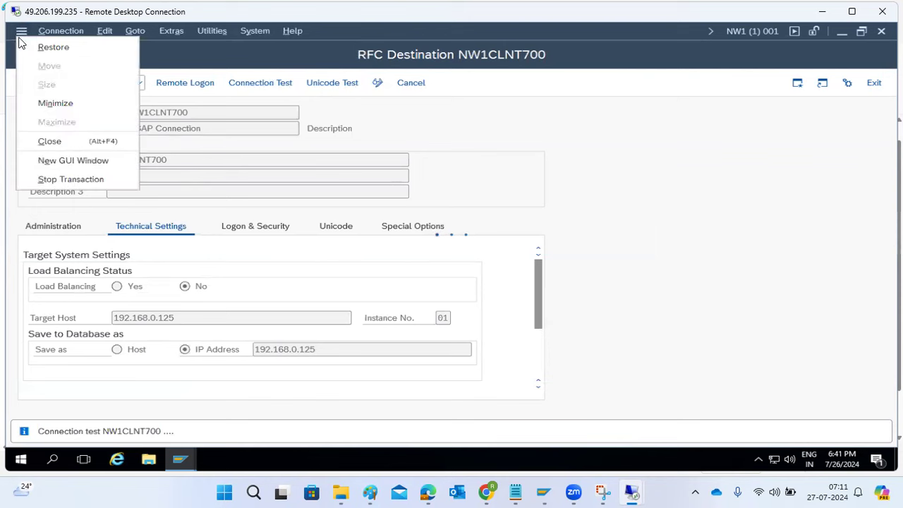
pyautogui.click(56, 179)
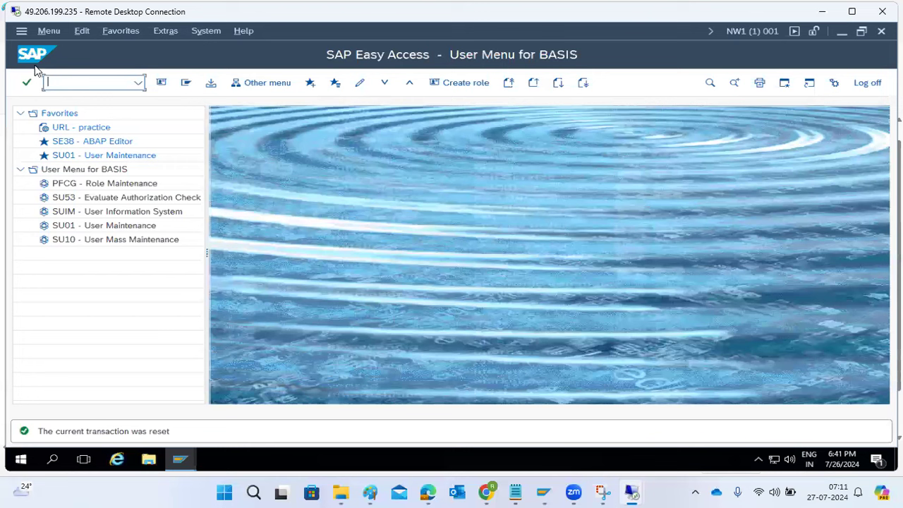
# Open transaction SM59 and start creating a new RFC destination.
pyautogui.write('sm59')
pyautogui.press('Return')
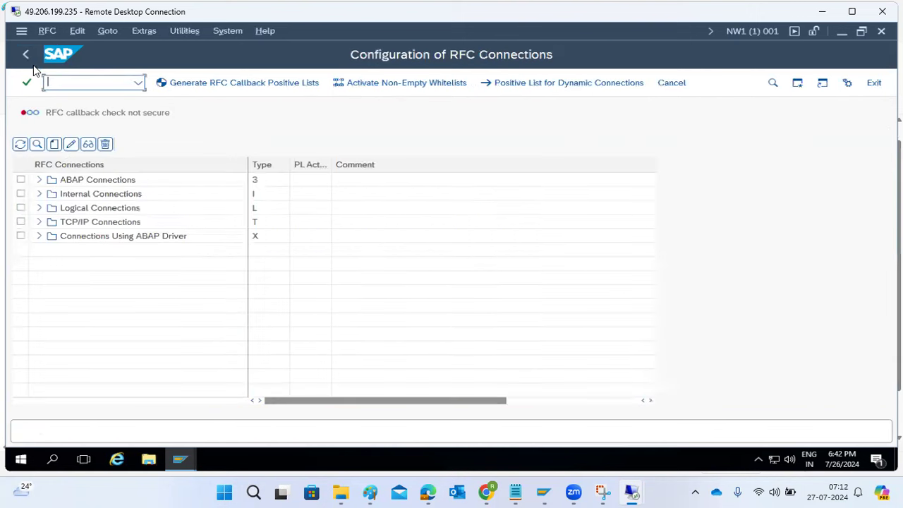
pyautogui.click(40, 180)
pyautogui.click(40, 179)
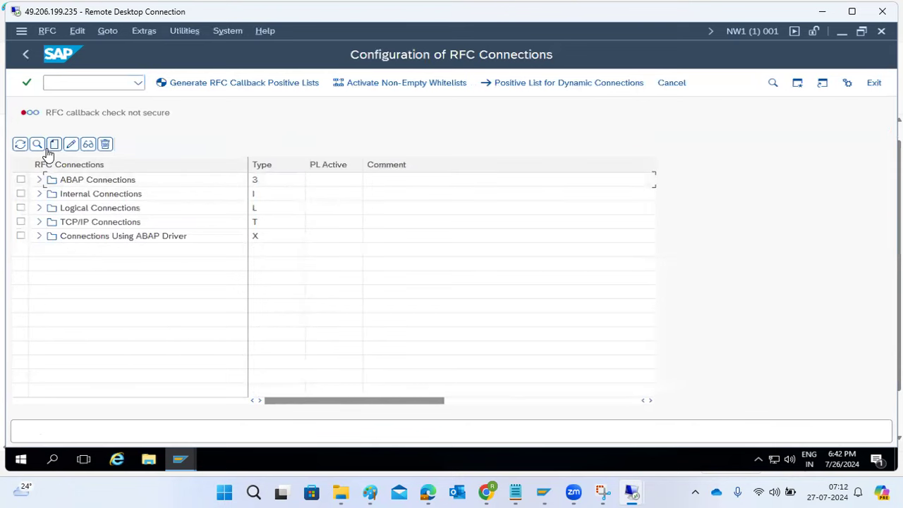
pyautogui.click(54, 146)
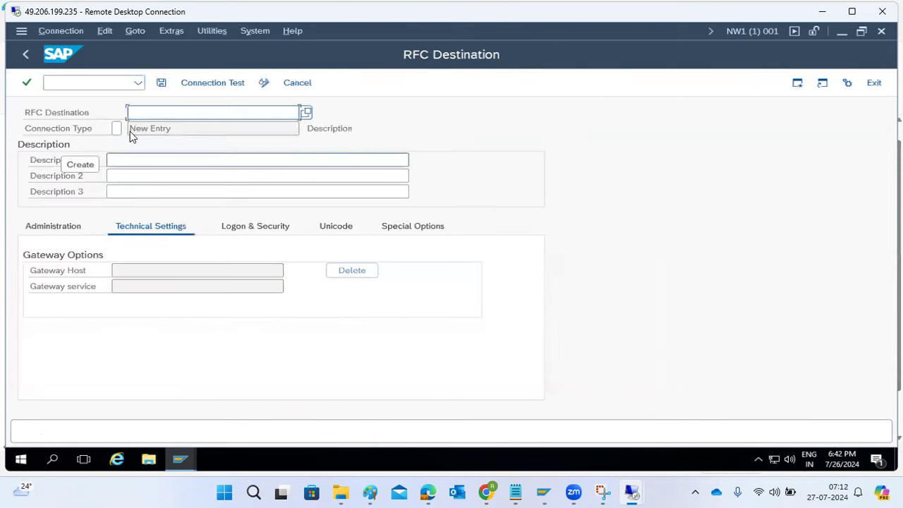
# Name the destination GOOGLE, assign connection type G (HTTP Connection to External Server), and enter GOOGLE as its first description.
pyautogui.write('GOOGLE')
pyautogui.press('Tab')
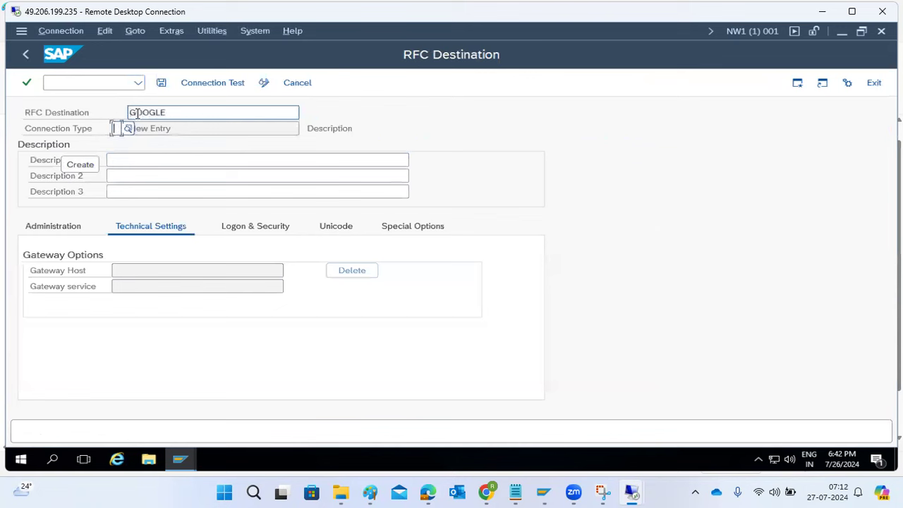
pyautogui.rightClick(138, 113)
pyautogui.click(125, 134)
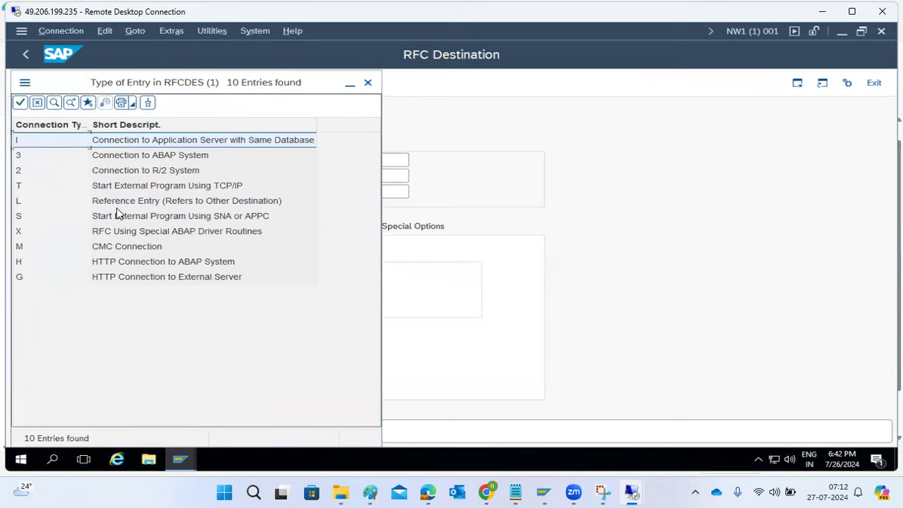
pyautogui.click(138, 276)
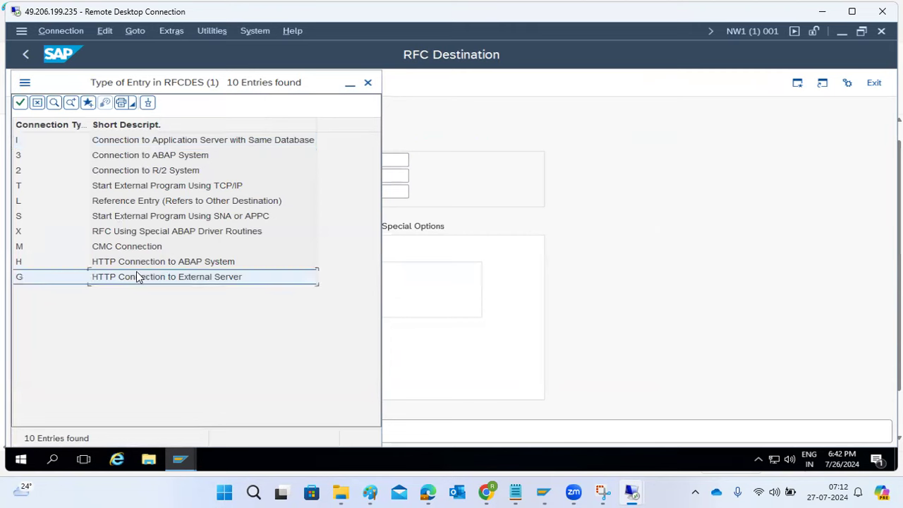
pyautogui.doubleClick(138, 277)
pyautogui.click(120, 158)
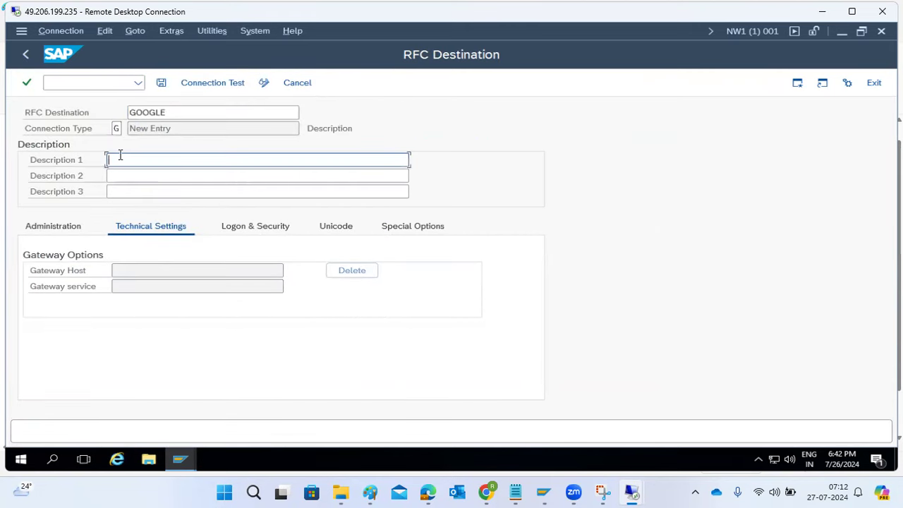
pyautogui.write('GOOGLE')
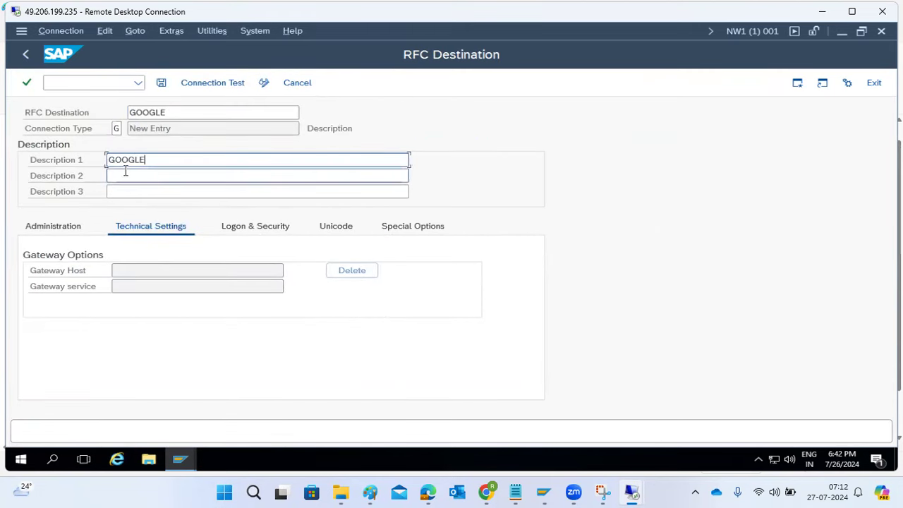
pyautogui.press('Return')
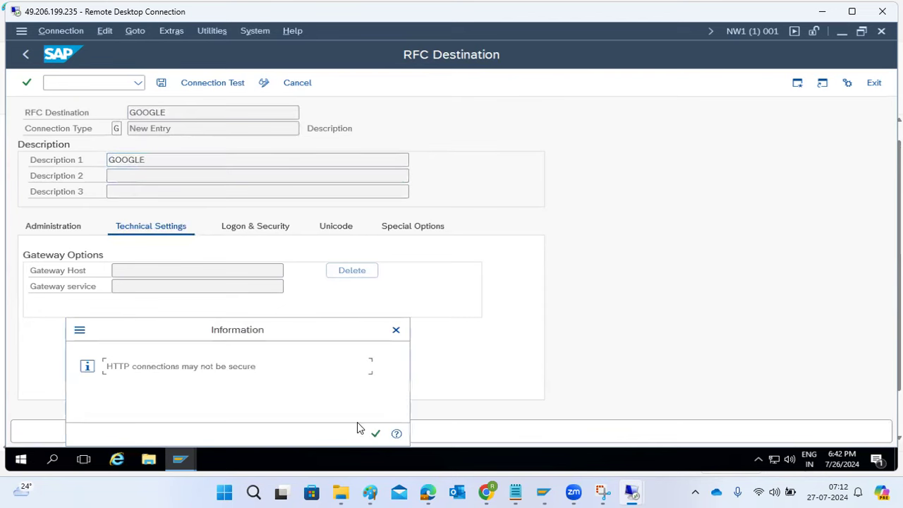
pyautogui.click(375, 436)
pyautogui.click(147, 268)
pyautogui.write('www')
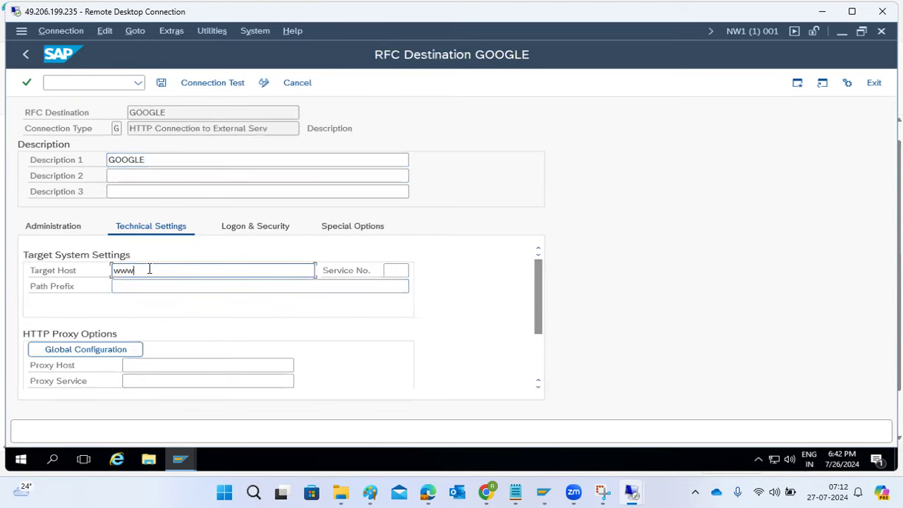
pyautogui.write('.google.com')
pyautogui.press('Tab')
pyautogui.write('80')
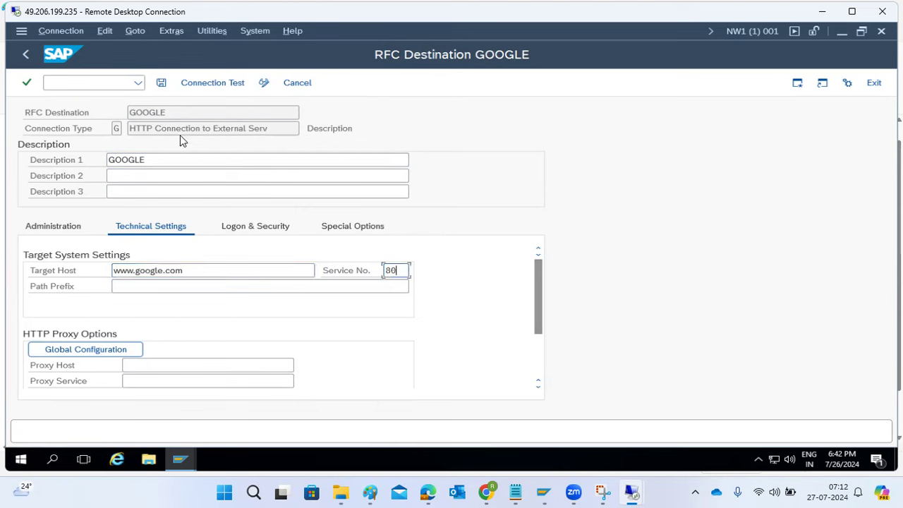
pyautogui.click(161, 83)
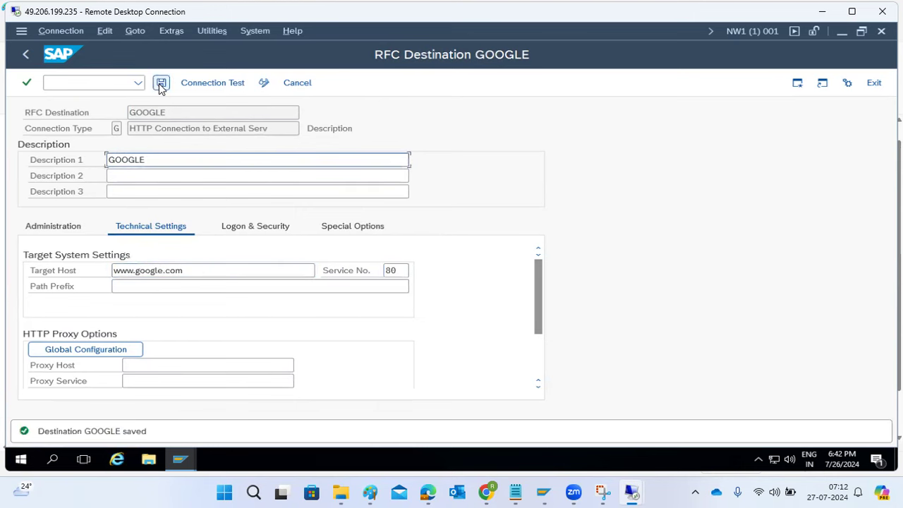
# Run GOOGLE's connection test, inspect the test result and response body, and return to the destination.
pyautogui.click(209, 84)
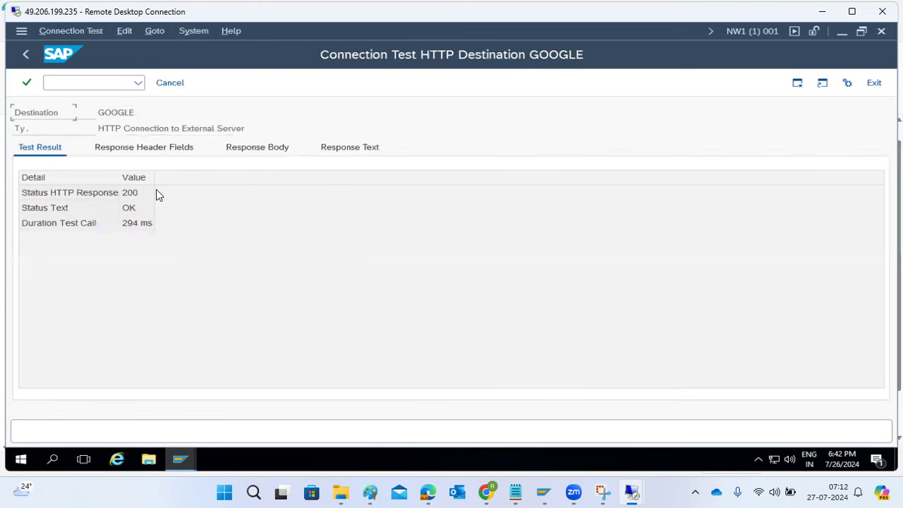
pyautogui.click(138, 209)
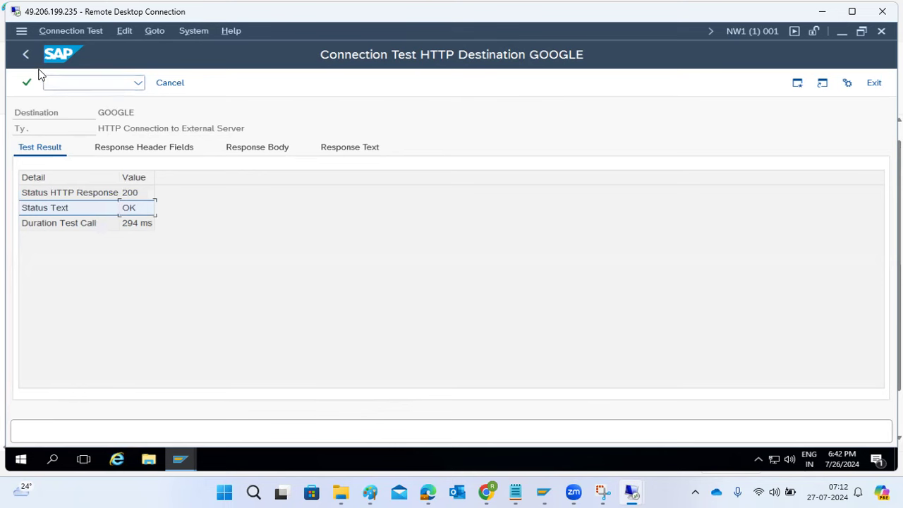
pyautogui.click(249, 157)
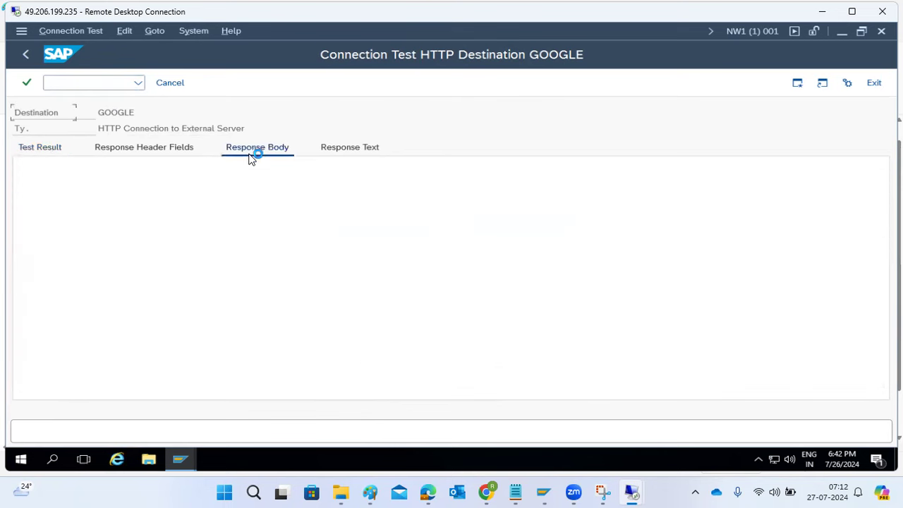
pyautogui.click(325, 334)
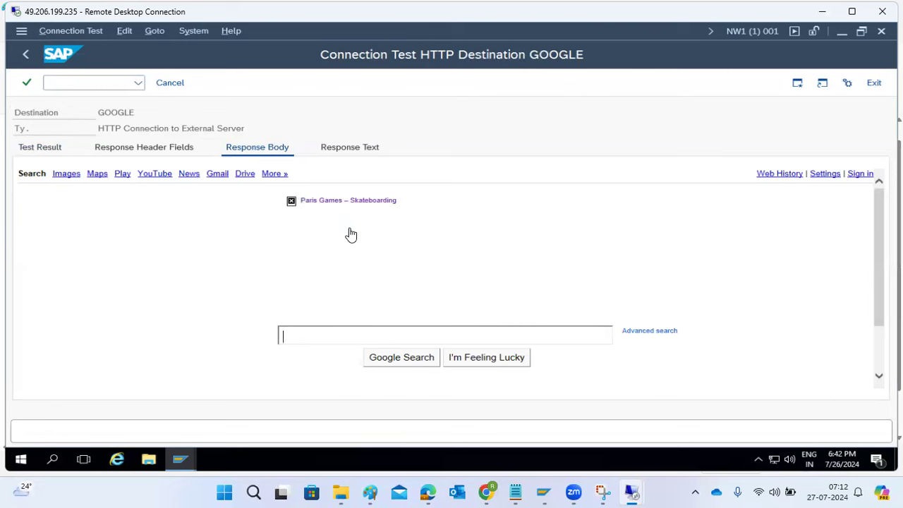
pyautogui.click(26, 54)
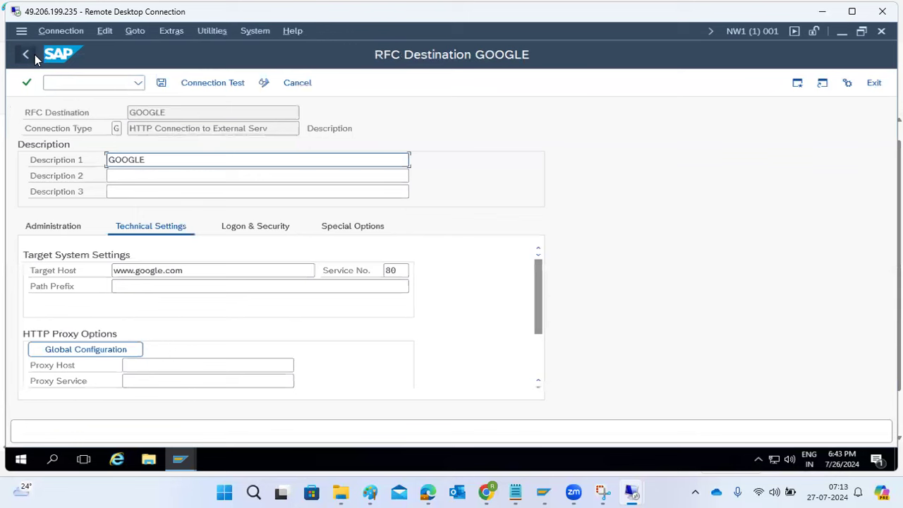
# Return to the RFC connections list and locate the GOOGLE destination under HTTP Connections to External Server.
pyautogui.moveTo(178, 115); pyautogui.dragTo(85, 107)
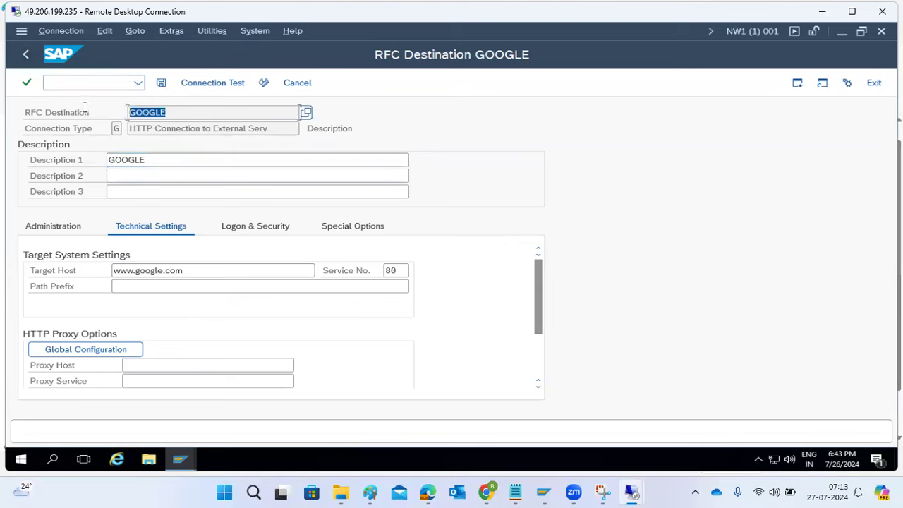
pyautogui.click(22, 55)
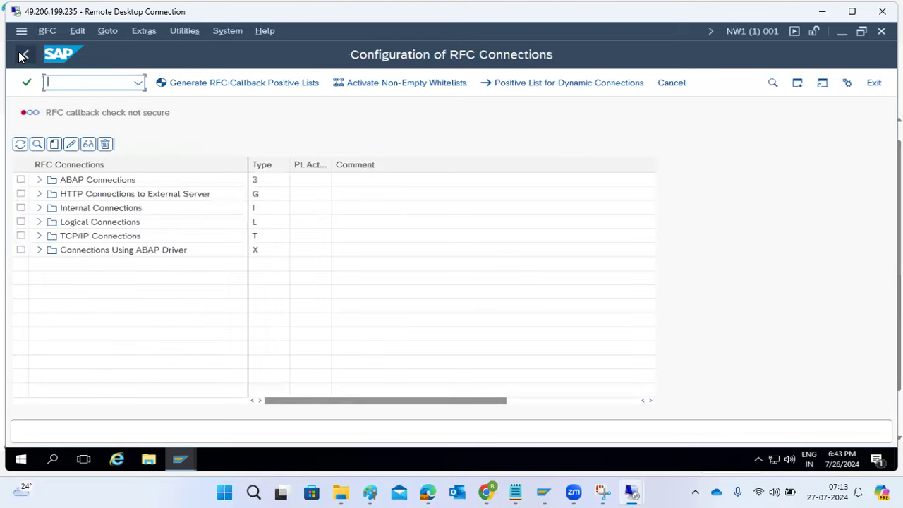
pyautogui.click(39, 195)
pyautogui.click(89, 210)
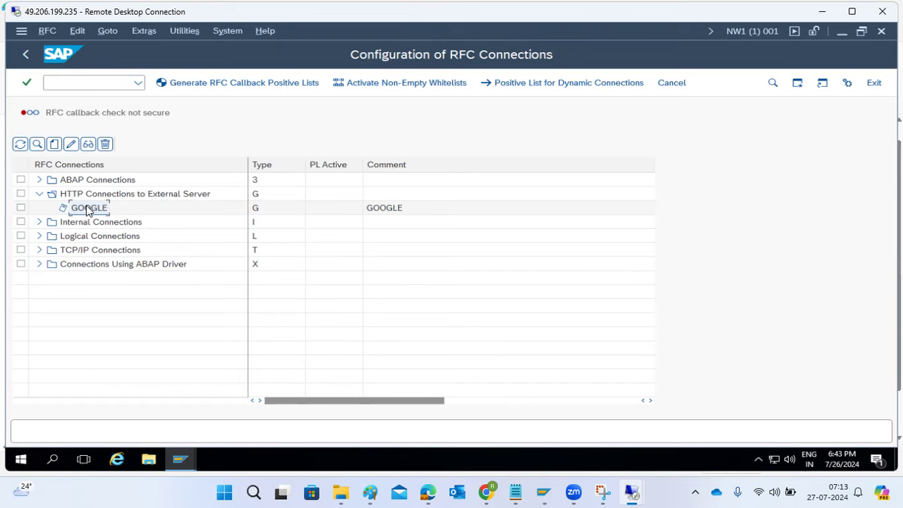
# Examine the RFC connection categories, including the entries under TCP/IP Connections and Connections Using ABAP Driver, and leave SM59.
pyautogui.click(69, 183)
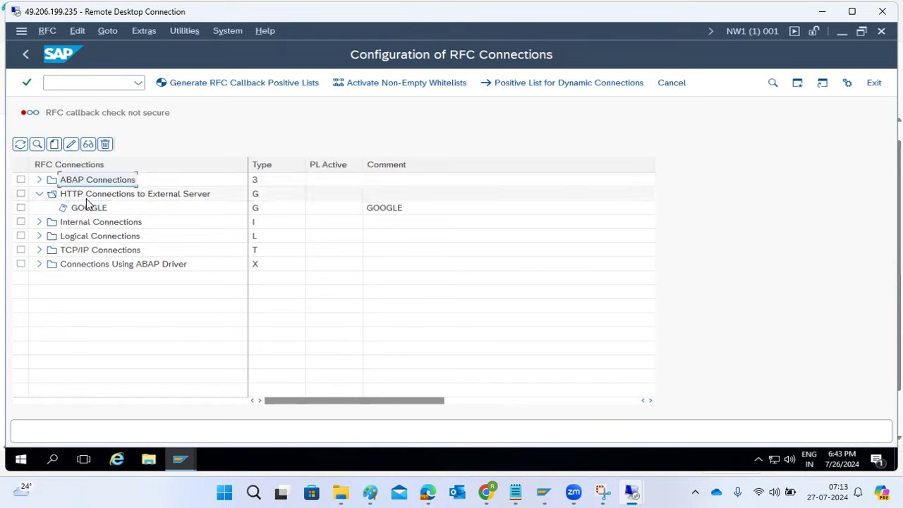
pyautogui.click(86, 198)
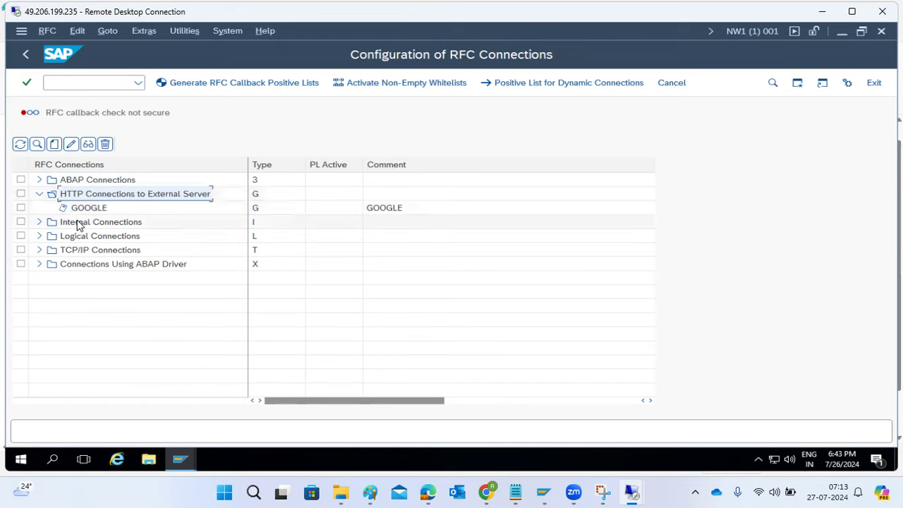
pyautogui.click(78, 223)
pyautogui.click(78, 237)
pyautogui.click(75, 254)
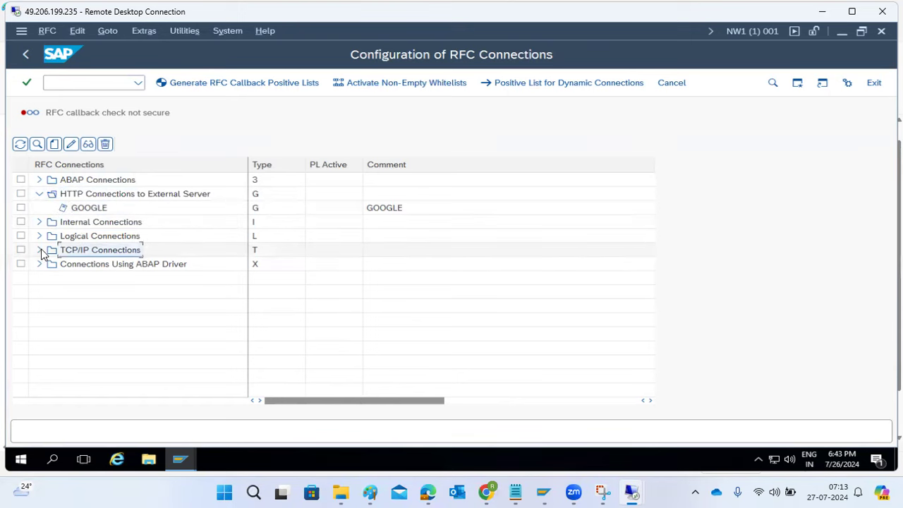
pyautogui.click(39, 250)
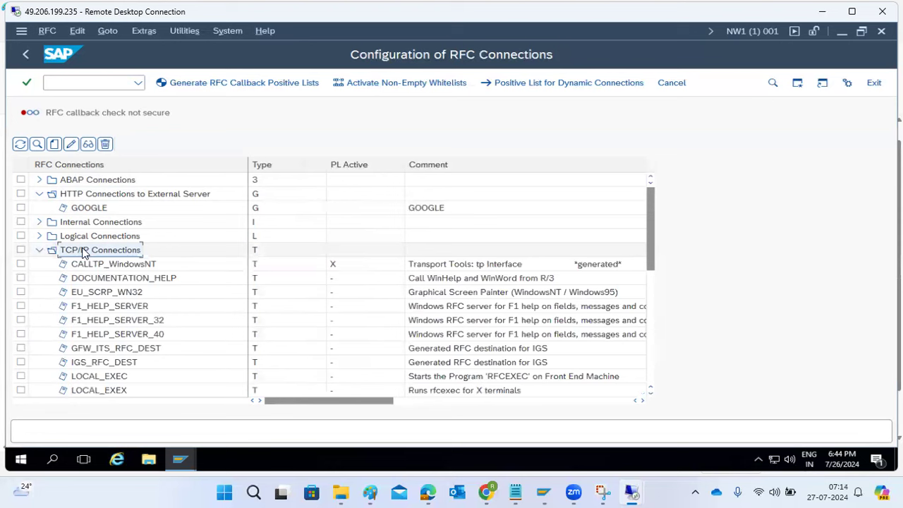
pyautogui.click(40, 250)
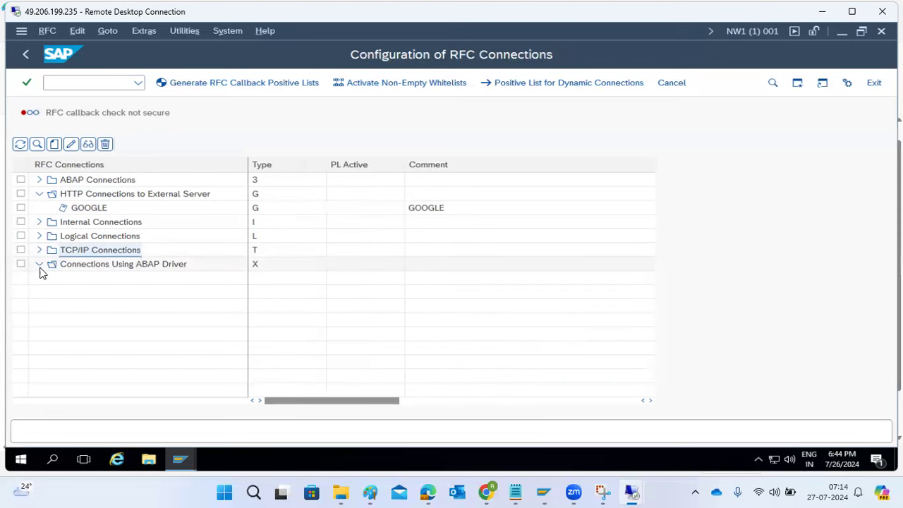
pyautogui.click(40, 264)
pyautogui.click(39, 264)
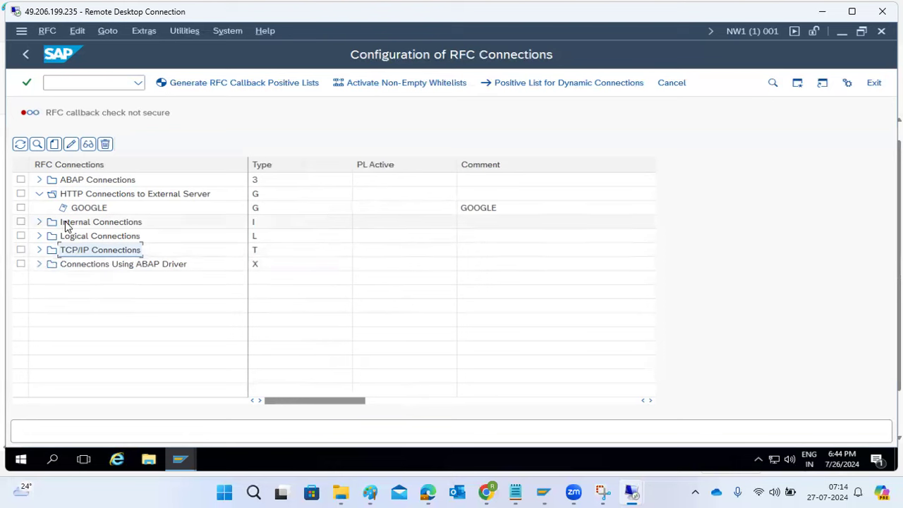
pyautogui.click(41, 194)
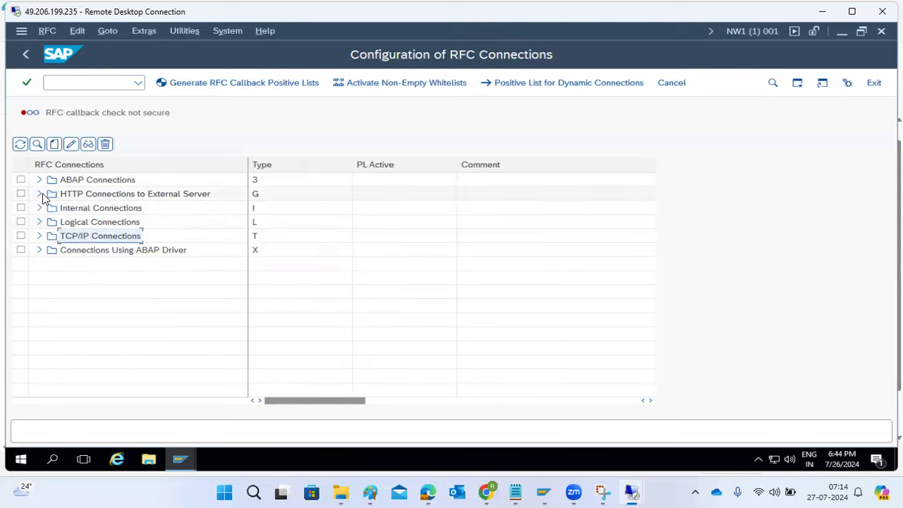
pyautogui.click(136, 84)
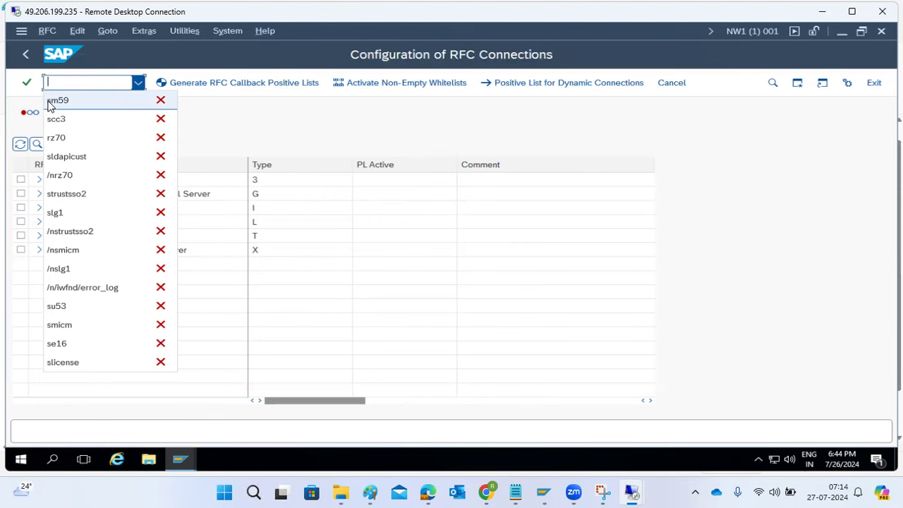
pyautogui.click(26, 54)
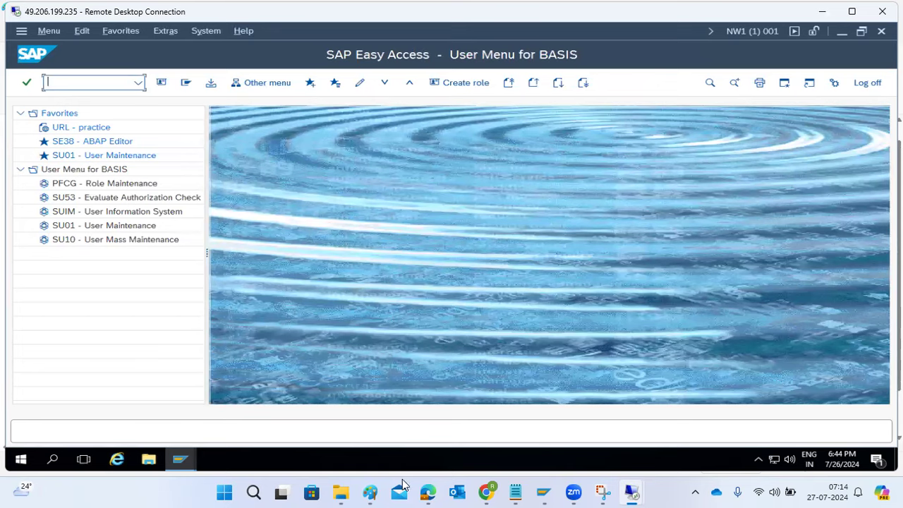
# Switch to Paint and undo all the RFC notes and drawings until the canvas is blank.
pyautogui.click(370, 492)
pyautogui.click(561, 267)
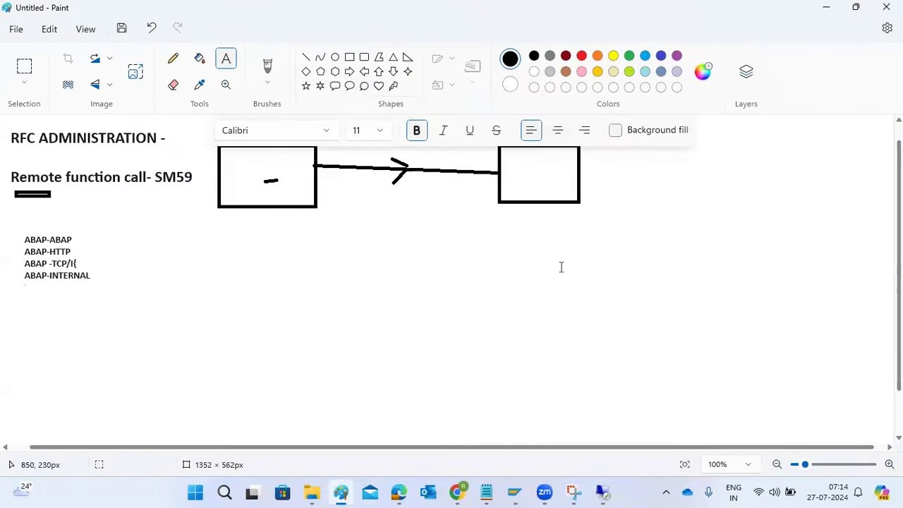
pyautogui.hotkey('ctrl', 'z')
pyautogui.hotkey('ctrl', 'z')
pyautogui.hotkey('ctrl', 'z')
pyautogui.hotkey('ctrl', 'z')
pyautogui.hotkey('ctrl', 'z')
pyautogui.hotkey('ctrl', 'z')
pyautogui.hotkey('ctrl', 'z')
pyautogui.hotkey('ctrl', 'z')
pyautogui.hotkey('ctrl', 'z')
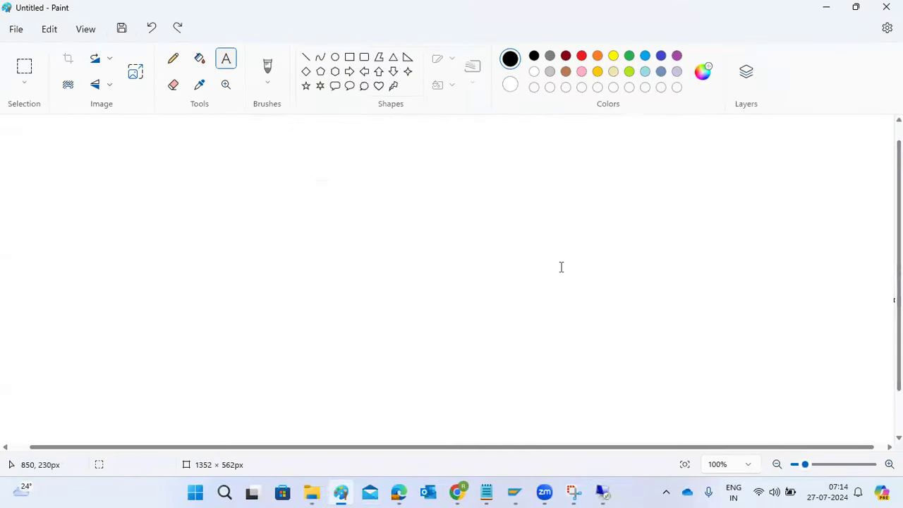
# Create a text box across the blank canvas with font size 18 and enter the heading "REMOTE CLIENT COPY:".
pyautogui.moveTo(14, 123); pyautogui.dragTo(895, 443)
pyautogui.click(379, 130)
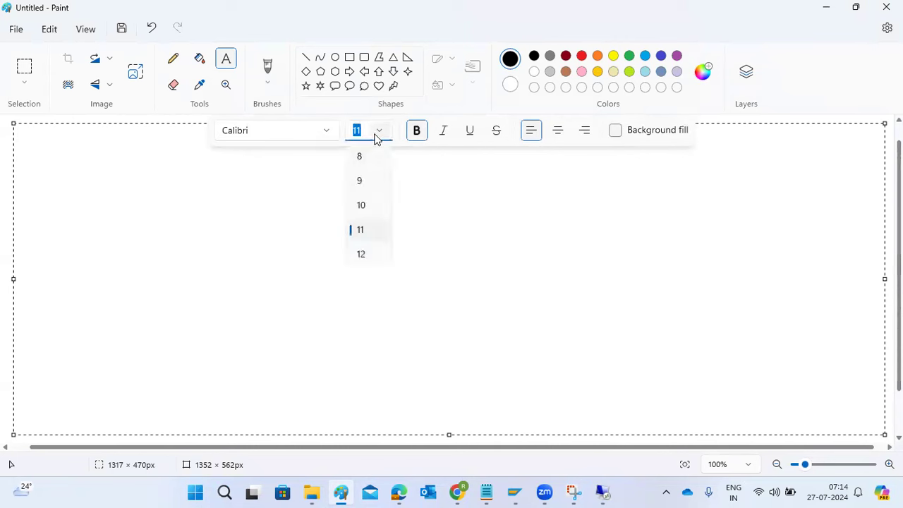
pyautogui.click(363, 327)
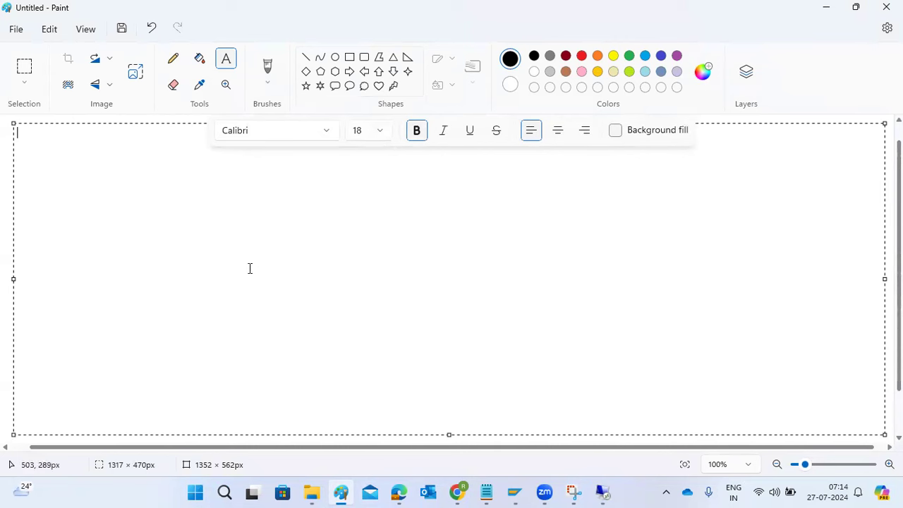
pyautogui.write('REMOTE CL')
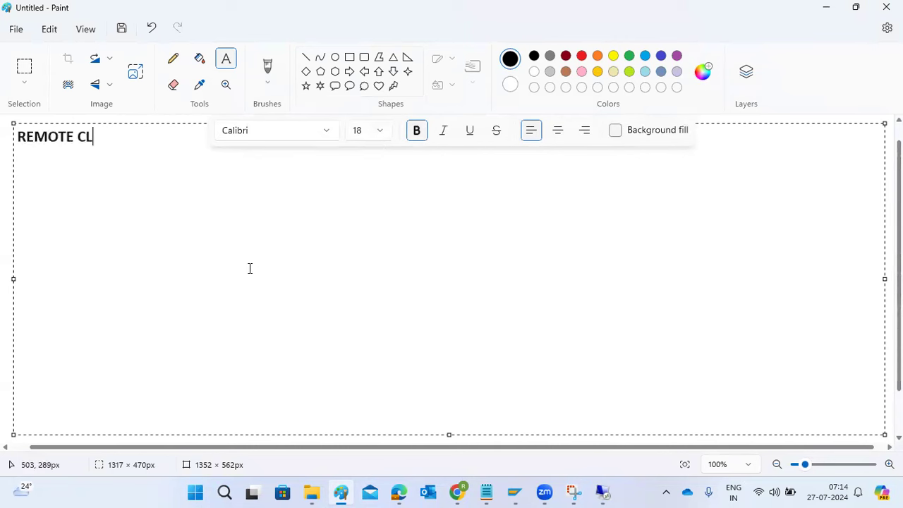
pyautogui.write('IENT COPY:')
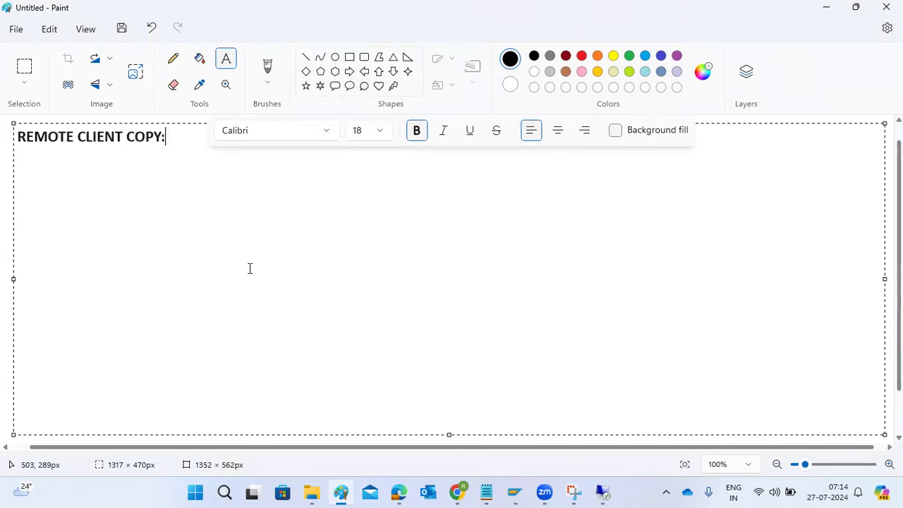
# Underline the REMOTE CLIENT COPY heading with a row of equals signs and commit the text to the canvas.
pyautogui.press('Return')
pyautogui.write('==================')
pyautogui.press('Return')
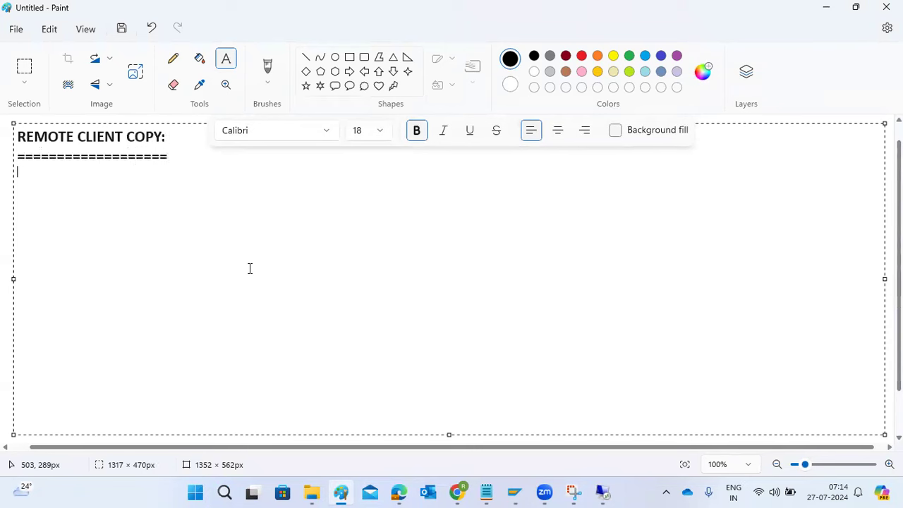
pyautogui.click(12, 157)
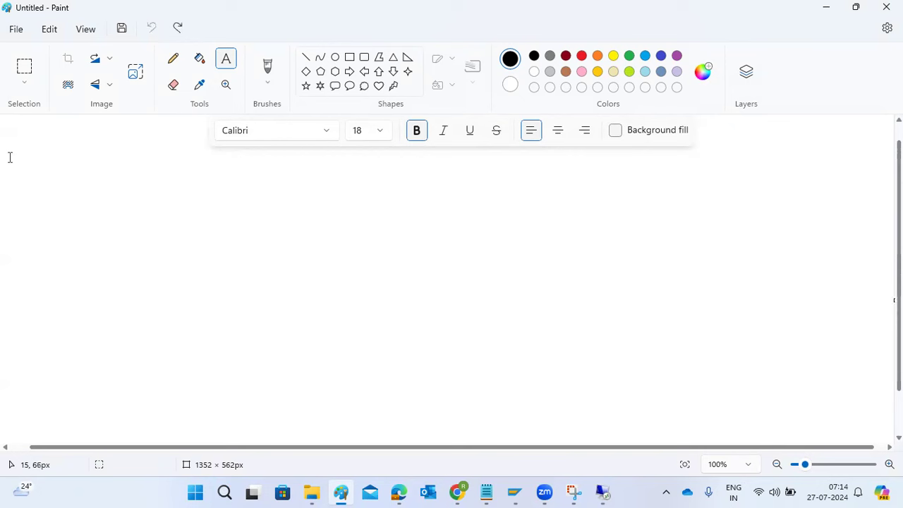
pyautogui.click(365, 57)
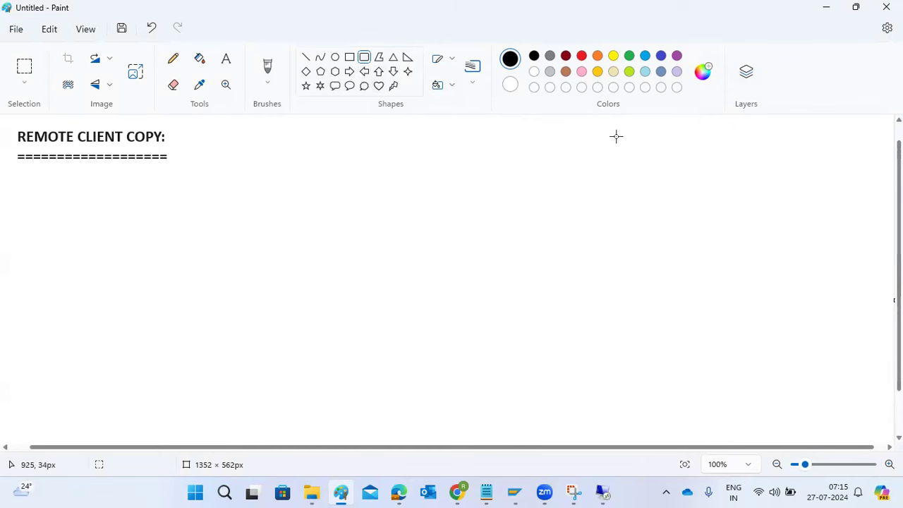
pyautogui.moveTo(652, 124); pyautogui.dragTo(831, 313)
pyautogui.moveTo(695, 162); pyautogui.dragTo(789, 189)
pyautogui.moveTo(694, 240); pyautogui.dragTo(793, 277)
pyautogui.click(537, 226)
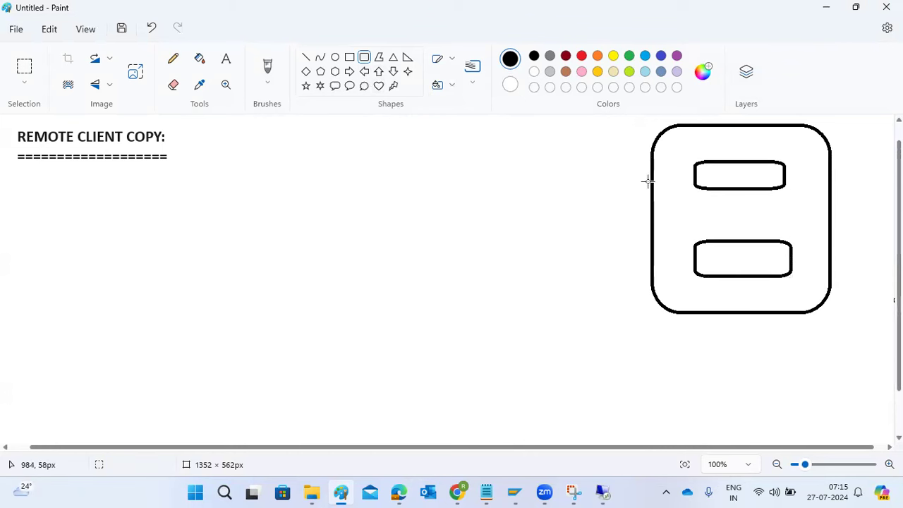
pyautogui.click(712, 174)
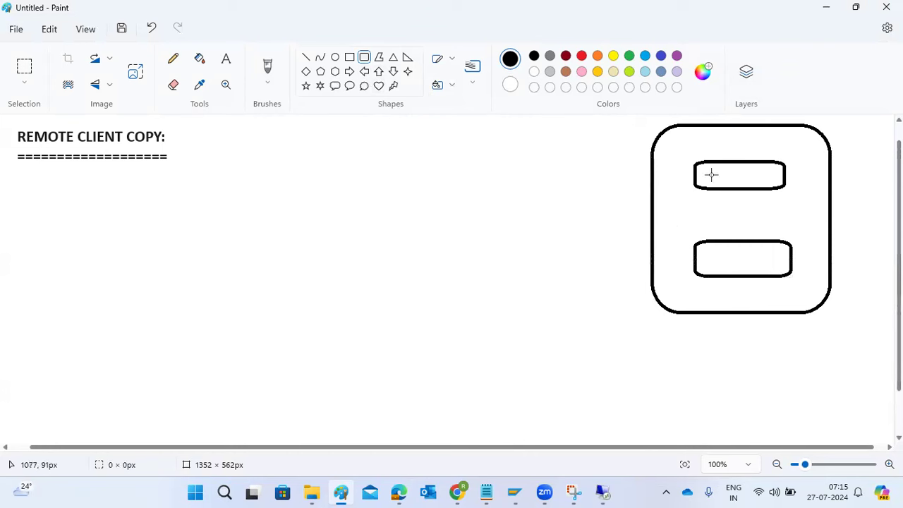
pyautogui.moveTo(724, 254); pyautogui.dragTo(727, 257)
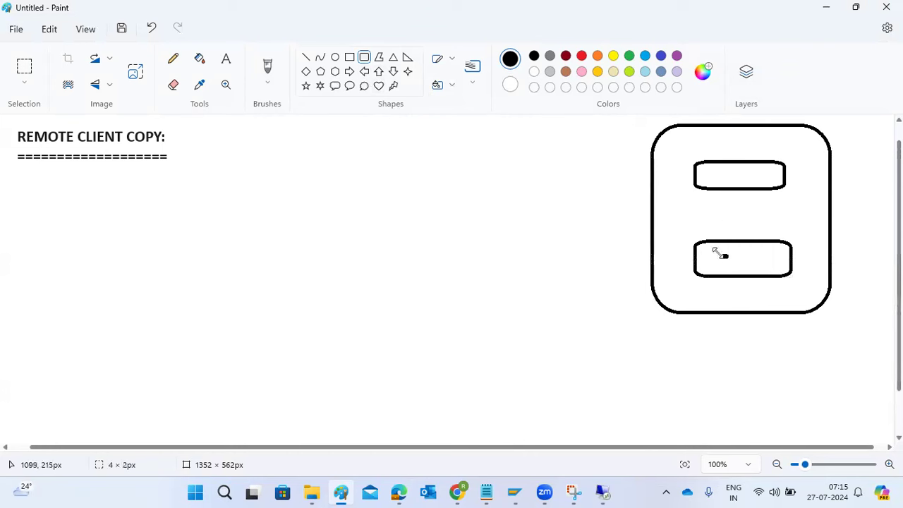
pyautogui.click(692, 172)
pyautogui.moveTo(691, 172)
pyautogui.mouseDown()
pyautogui.moveTo(737, 177)
pyautogui.moveTo(736, 249)
pyautogui.moveTo(727, 258)
pyautogui.mouseUp()
pyautogui.click(696, 254)
pyautogui.hotkey('ctrl', 'z')
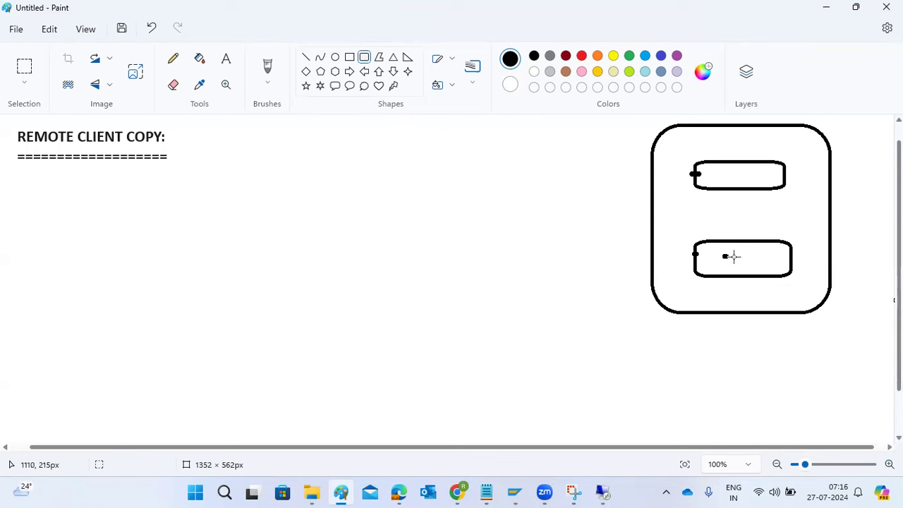
pyautogui.hotkey('ctrl', 'z')
pyautogui.hotkey('ctrl', 'z')
pyautogui.hotkey('ctrl', 'z')
pyautogui.hotkey('ctrl', 'z')
pyautogui.hotkey('ctrl', 'z')
pyautogui.hotkey('ctrl', 'z')
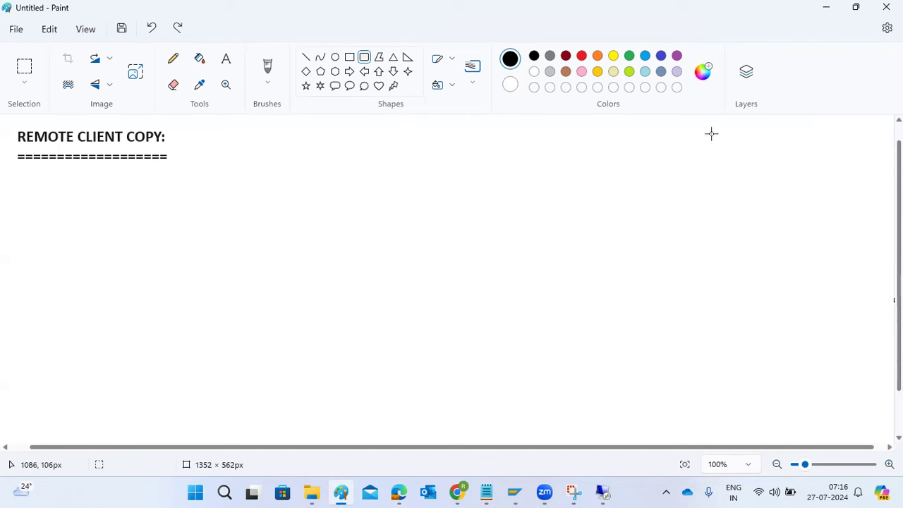
# Draw two upright rectangles side by side to the right of the heading, the second about 124 × 216 px.
pyautogui.click(348, 58)
pyautogui.moveTo(541, 126); pyautogui.dragTo(633, 273)
pyautogui.click(731, 125)
pyautogui.moveTo(731, 126); pyautogui.dragTo(816, 268)
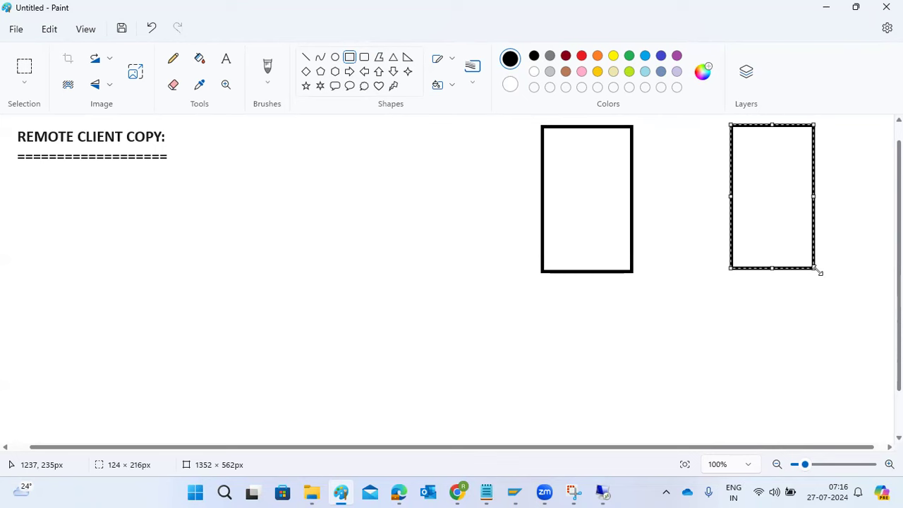
# Label the first rectangle ECD and the second NW1 with text placed beneath each one.
pyautogui.click(225, 59)
pyautogui.click(545, 291)
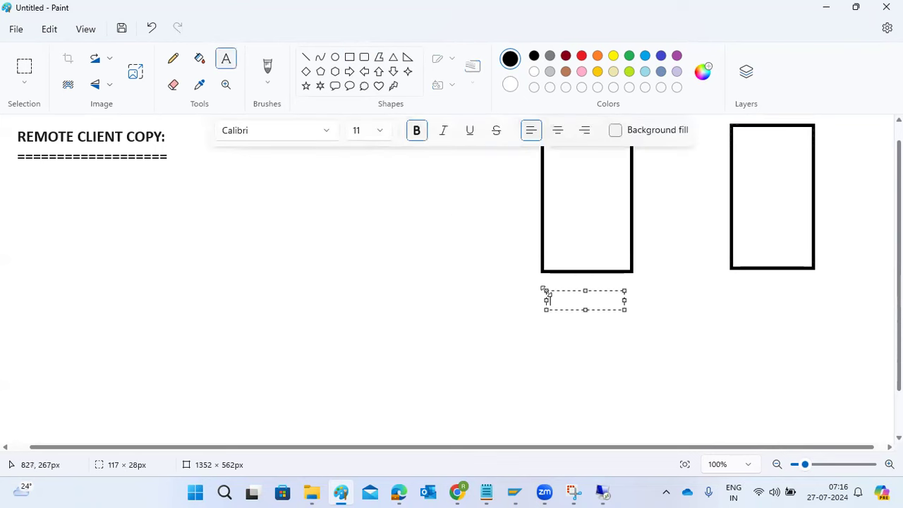
pyautogui.write('ECD')
pyautogui.click(741, 288)
pyautogui.click(741, 288)
pyautogui.write('NW1')
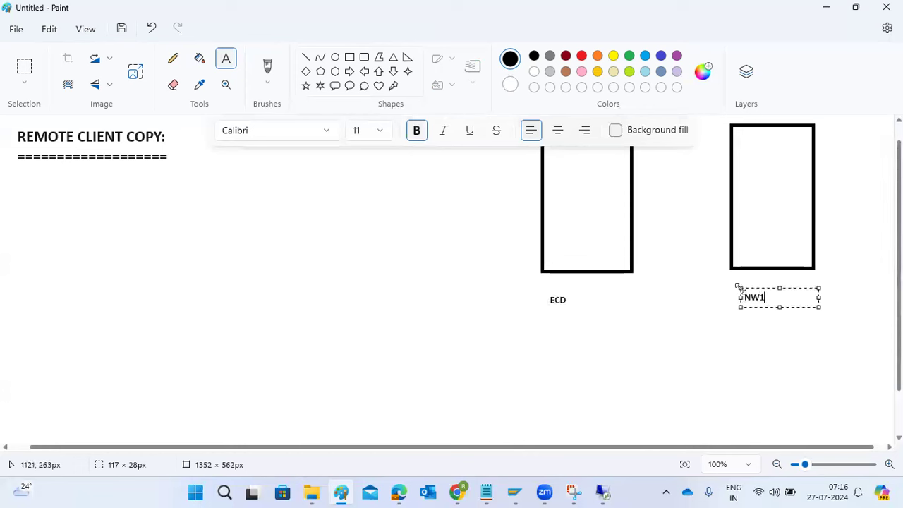
pyautogui.click(677, 287)
# Add the client number 100 inside the ECD rectangle and 001 inside the NW1 rectangle.
pyautogui.click(562, 172)
pyautogui.write('100')
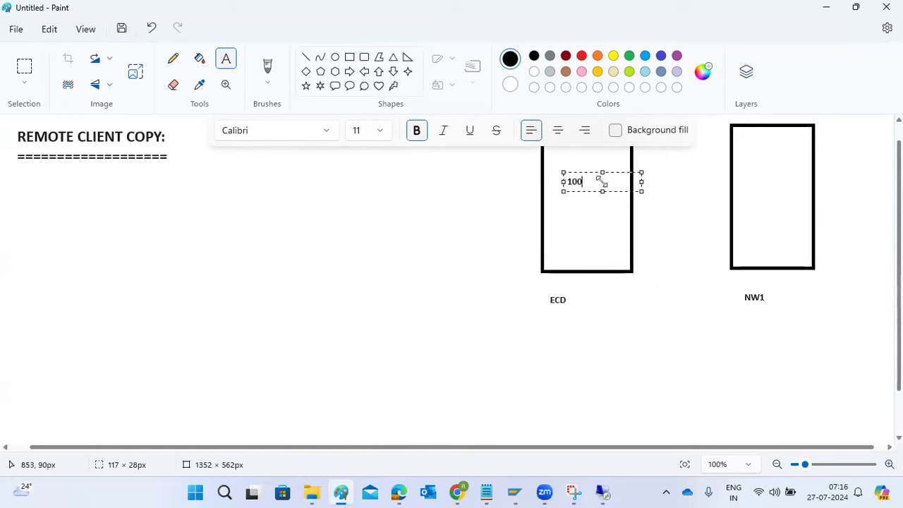
pyautogui.scroll(1, 602, 182)
pyautogui.click(750, 197)
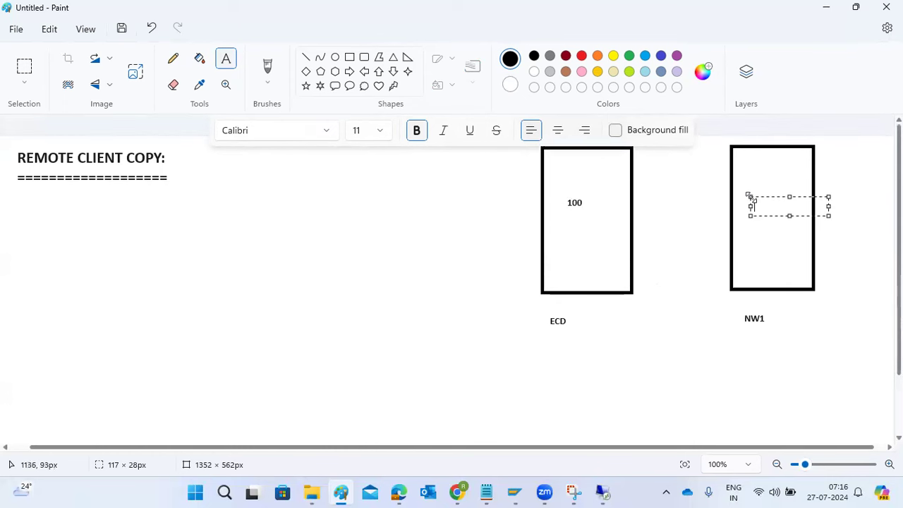
pyautogui.write('001')
pyautogui.click(375, 209)
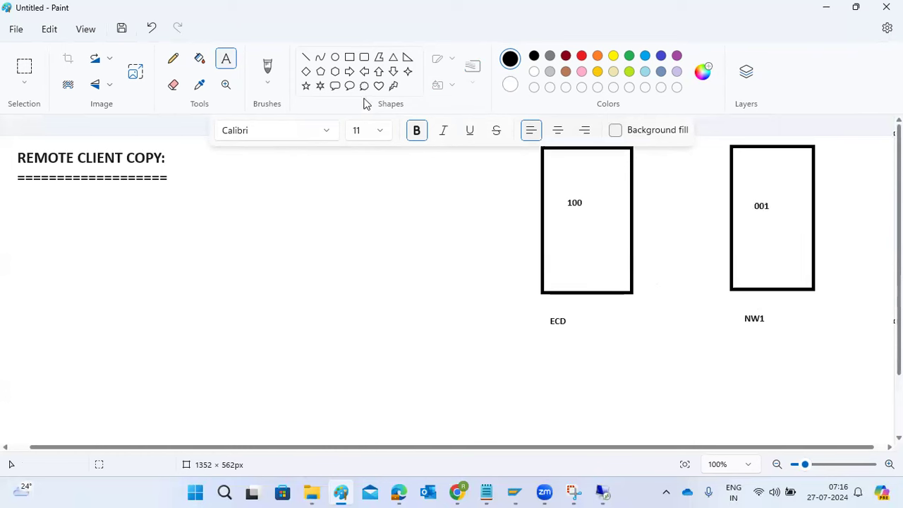
# Draw an arrow from client 100 in ECD to client 001 in NW1, with a short stroke above its shaft.
pyautogui.click(308, 59)
pyautogui.moveTo(589, 213); pyautogui.dragTo(754, 220)
pyautogui.moveTo(752, 207); pyautogui.dragTo(756, 228)
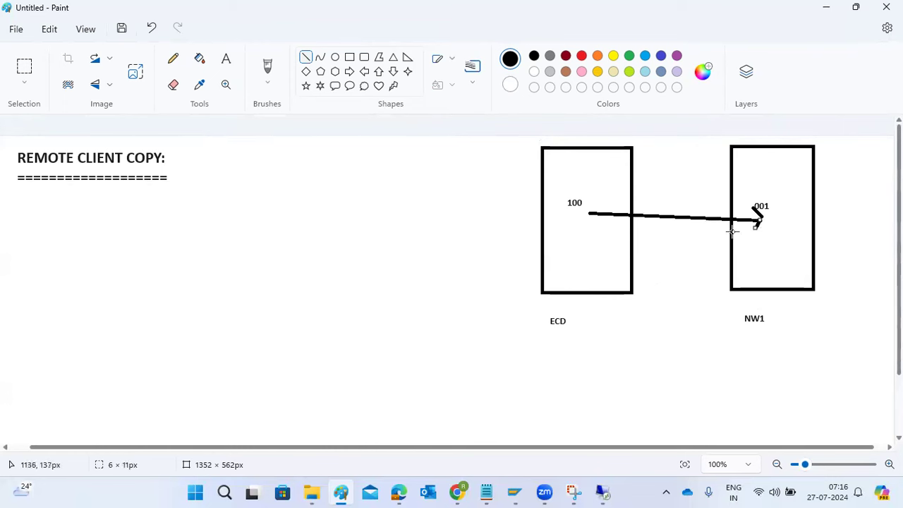
pyautogui.moveTo(658, 195); pyautogui.dragTo(671, 200)
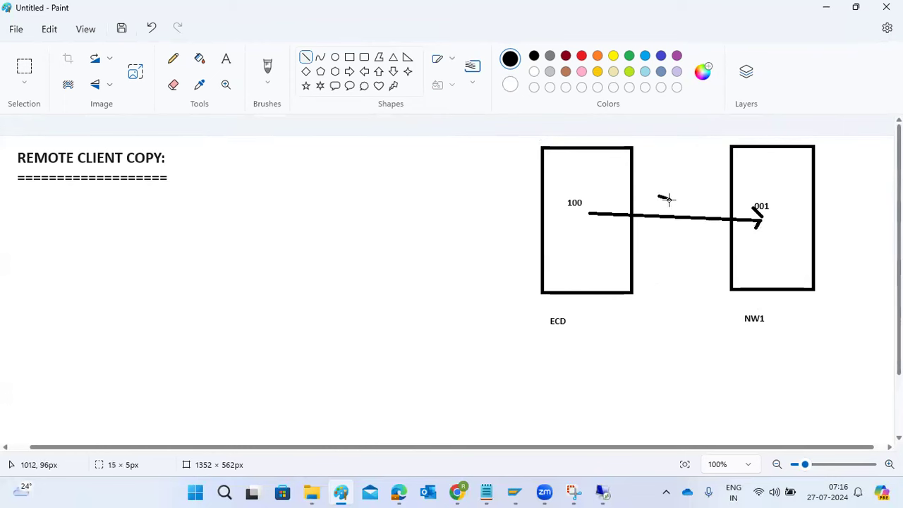
# Add the text "REMOTE C C" beneath the arrow between the two systems.
pyautogui.click(225, 59)
pyautogui.click(642, 231)
pyautogui.write('REMOTE C C')
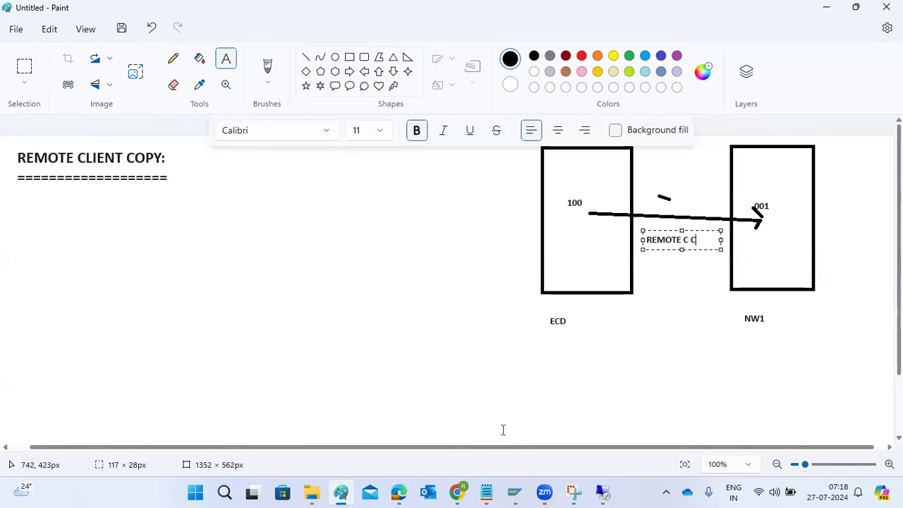
# Switch to the Remote Desktop window with the NW1 SAP session and enter transaction code sm59 without running it.
pyautogui.moveTo(602, 491)
pyautogui.click(654, 434)
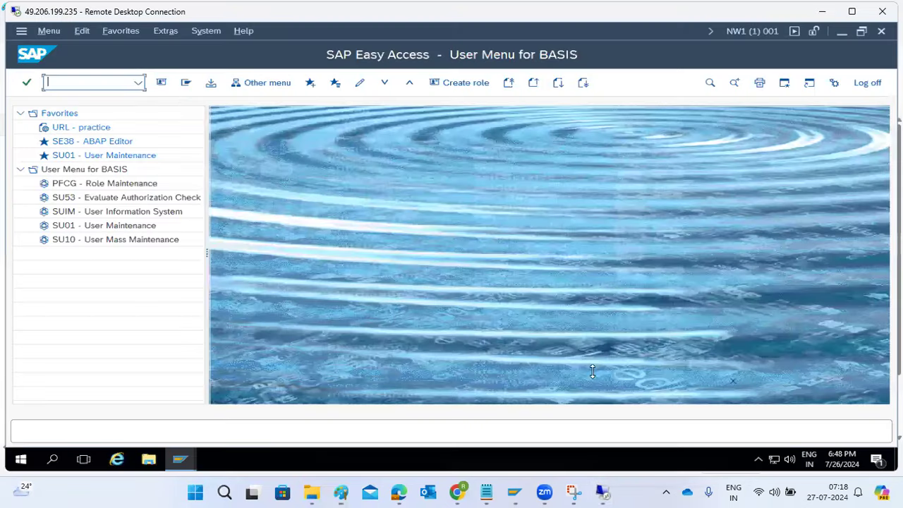
pyautogui.write('sm59')
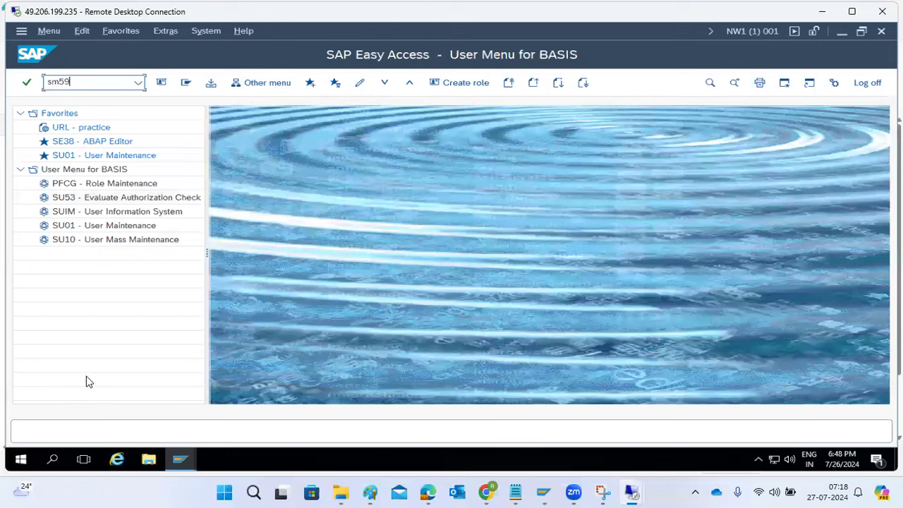
# Open the SAP ECC DEVELOPMENT connection from SAP Logon and log on to client 100 as basis with the account password.
pyautogui.moveTo(172, 463)
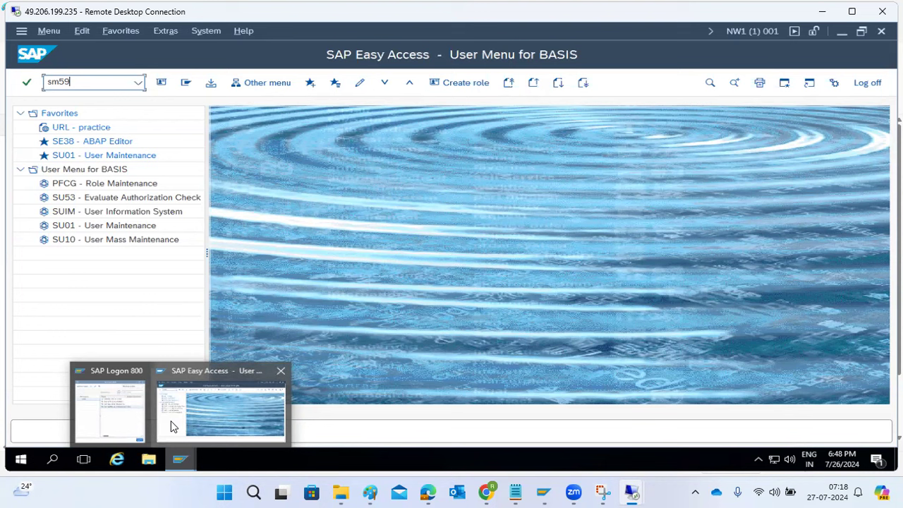
pyautogui.click(130, 402)
pyautogui.doubleClick(218, 160)
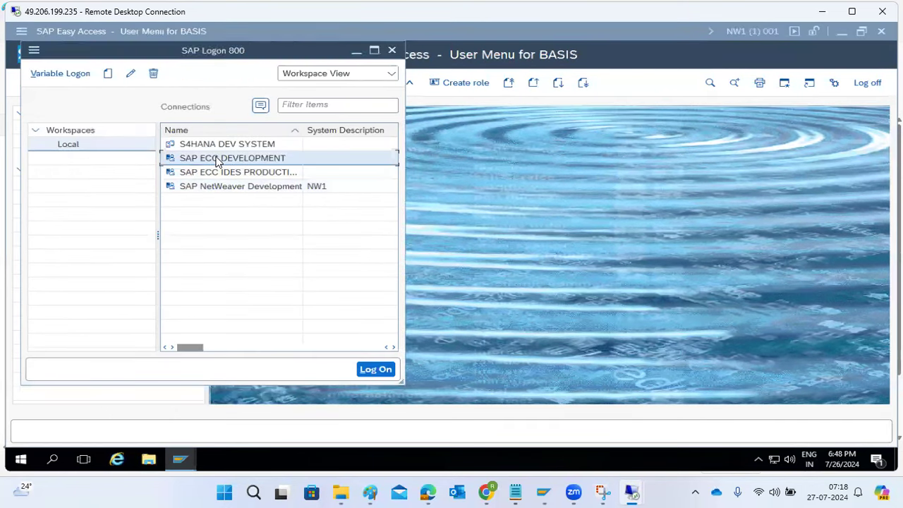
pyautogui.write('basis')
pyautogui.press('Tab')
pyautogui.write('**********')
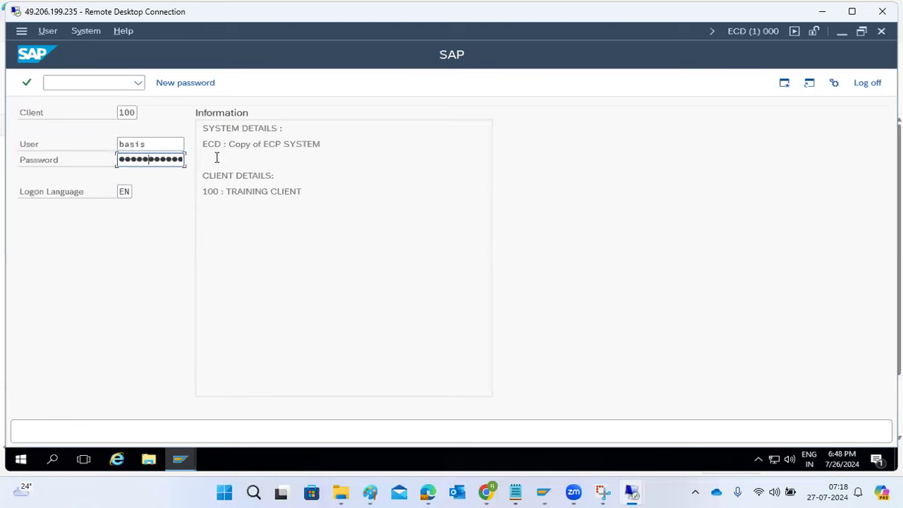
pyautogui.press('Return')
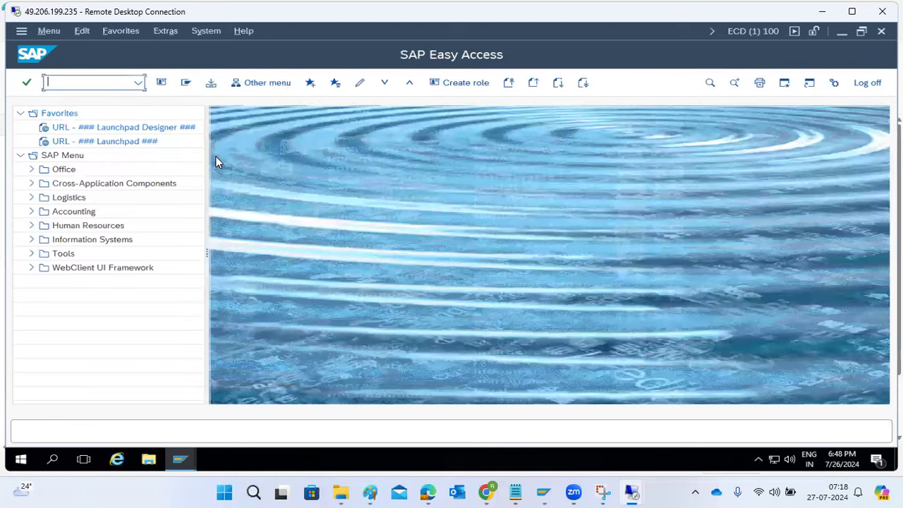
# Run transaction sm59 in the ECD system and expand the ABAP Connections category.
pyautogui.write('sm59')
pyautogui.press('Return')
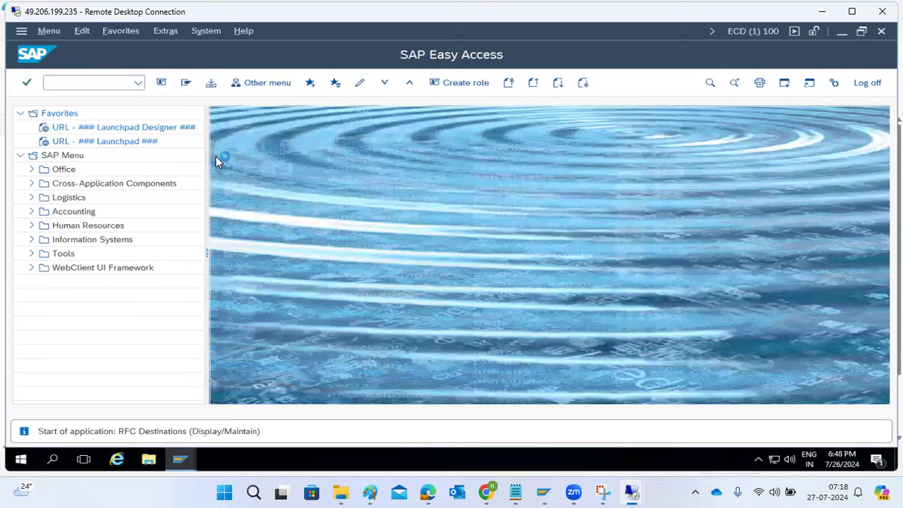
pyautogui.click(38, 181)
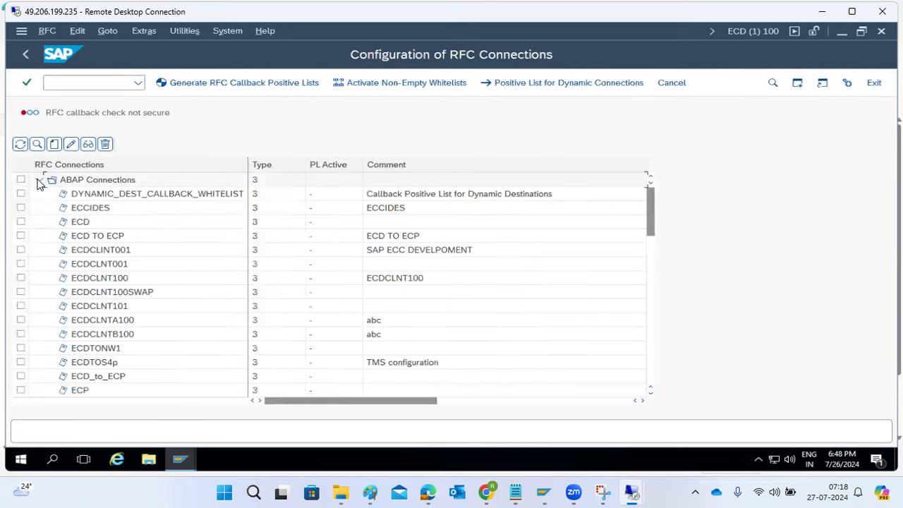
# Try to create a new RFC destination named NW1CLNT001 with connection type 3.
pyautogui.click(54, 145)
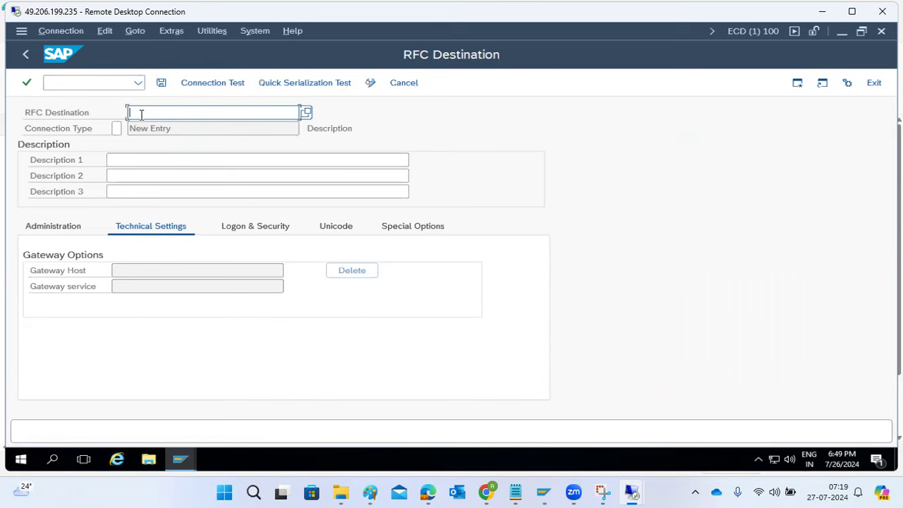
pyautogui.write('NW1')
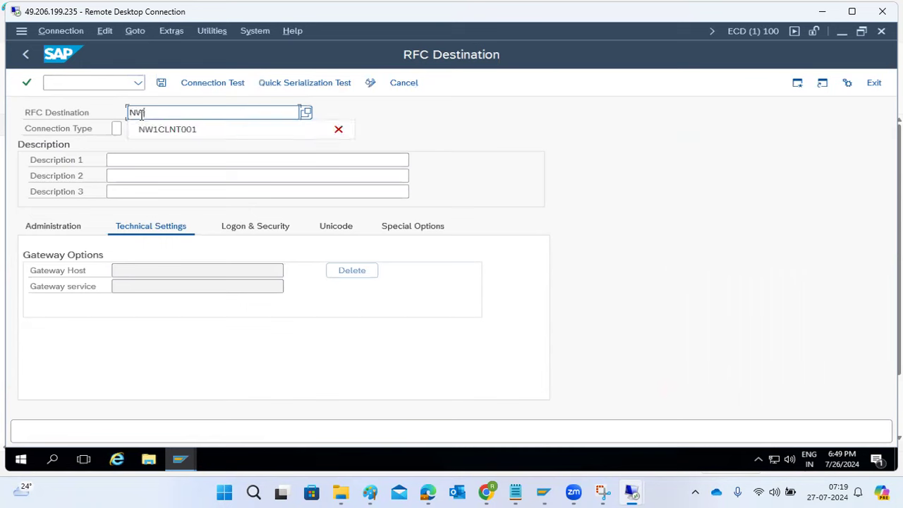
pyautogui.click(162, 129)
pyautogui.press('Return')
pyautogui.click(117, 130)
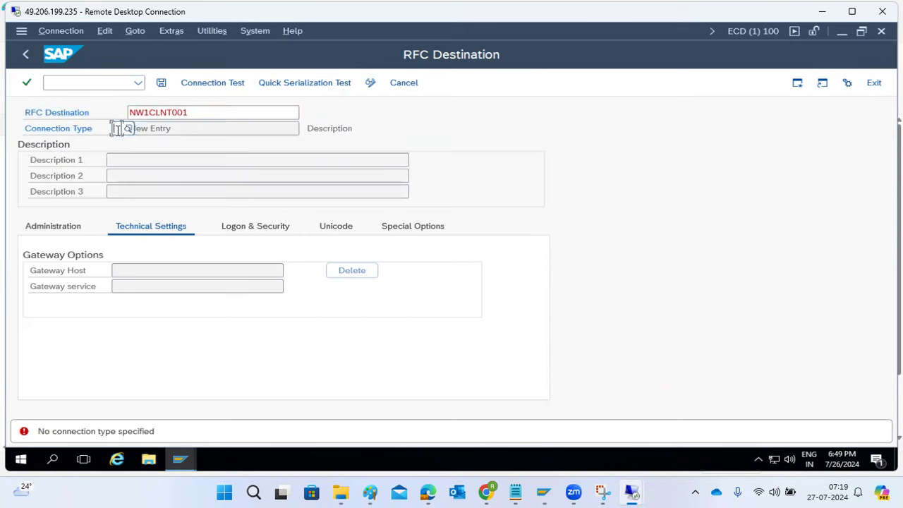
pyautogui.press('Return')
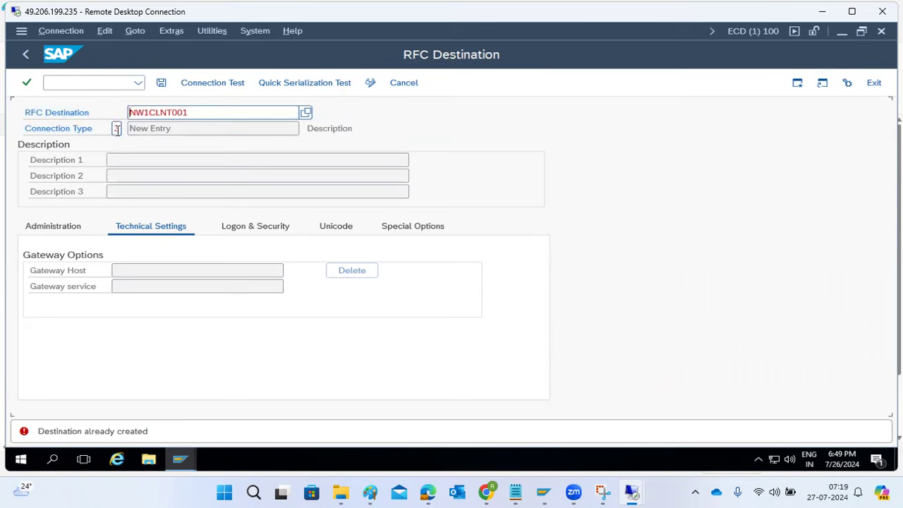
# Change the new destination's name to NW1CLNT001_1 and confirm it as an ABAP connection.
pyautogui.click(217, 113)
pyautogui.write('_1')
pyautogui.press('Return')
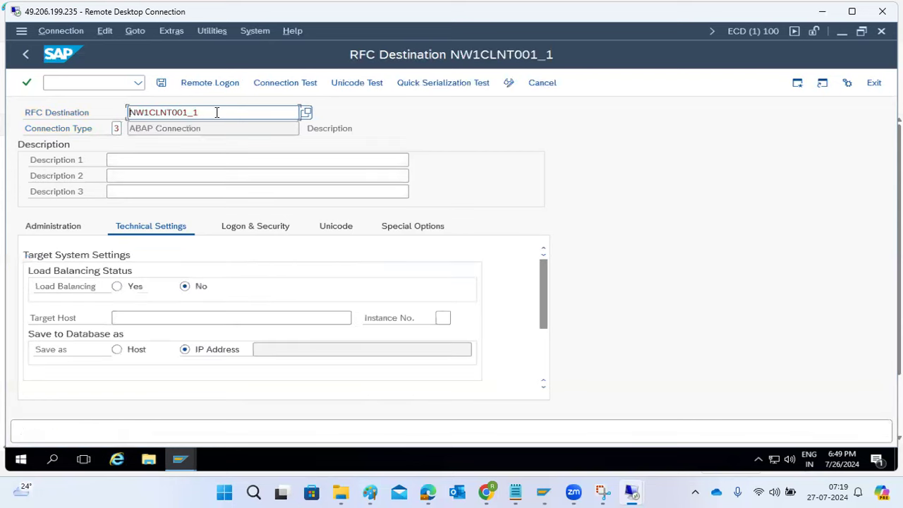
# Set the target host to kponline with instance number 10, choose saving as Host, and try to save the destination.
pyautogui.click(125, 318)
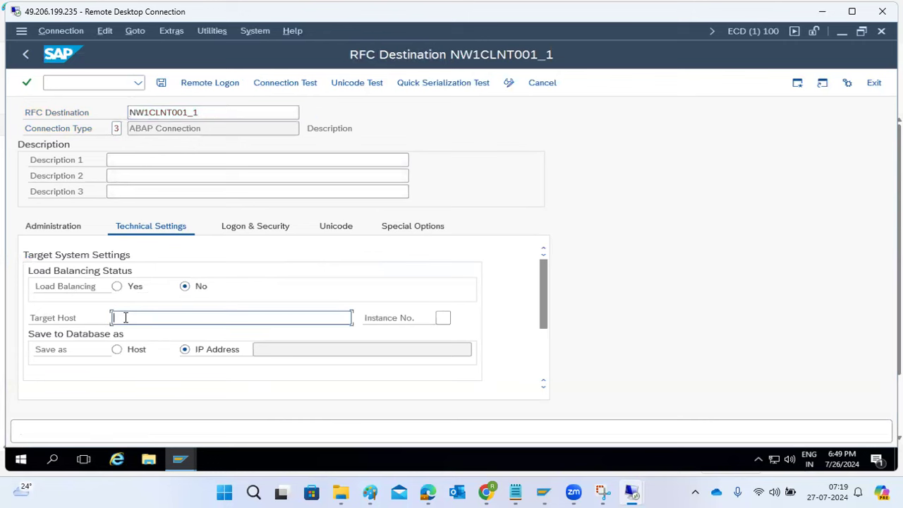
pyautogui.write('kponline')
pyautogui.press('Tab')
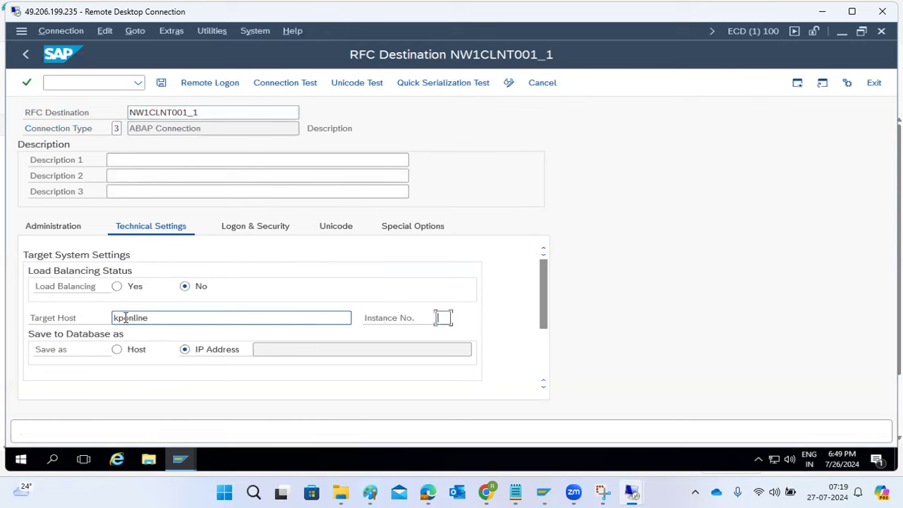
pyautogui.write('10')
pyautogui.click(122, 350)
pyautogui.hotkey('ctrl', 's')
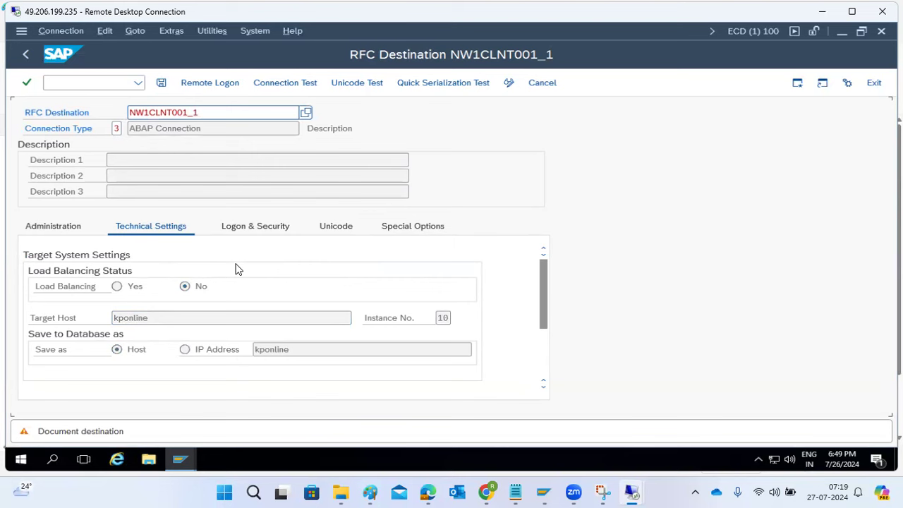
pyautogui.press('Return')
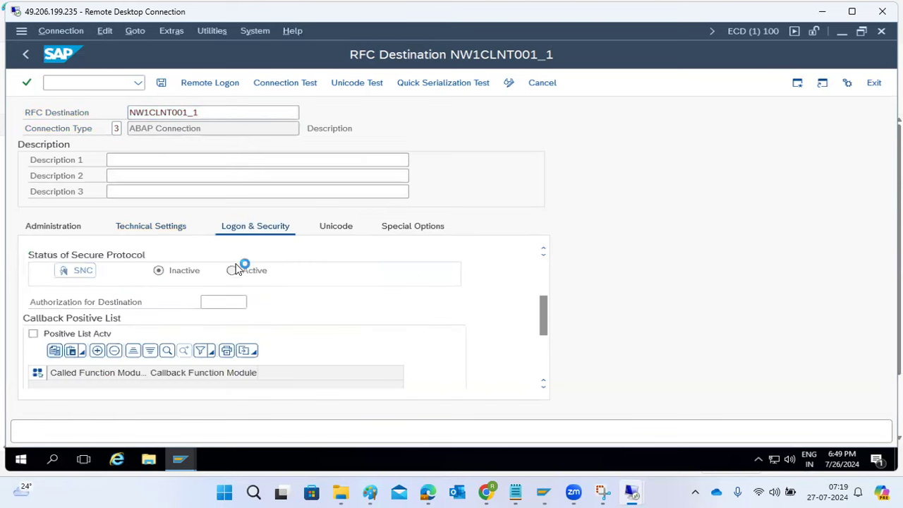
# Enter "xdsd" as Description 1 and save the NW1CLNT001_1 destination.
pyautogui.click(126, 160)
pyautogui.write('xdsd')
pyautogui.click(160, 83)
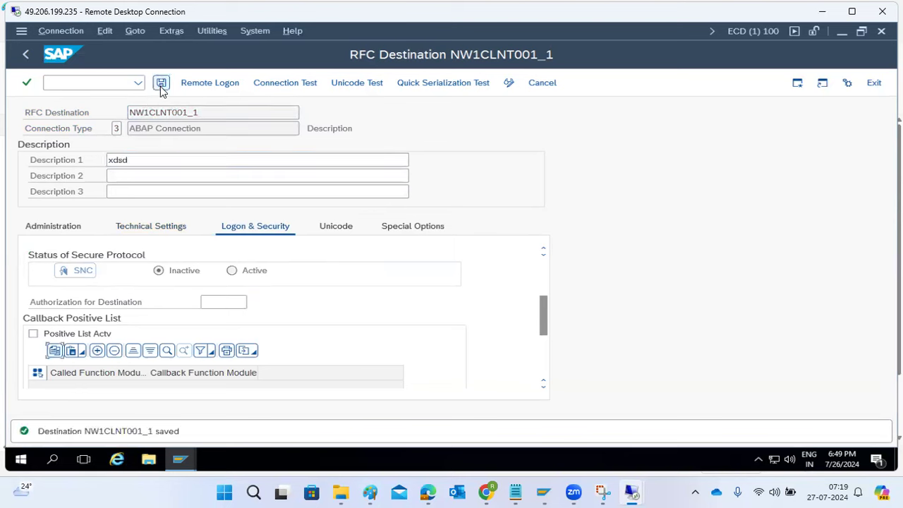
# Run a connection test on the NW1CLNT001_1 destination and return to its settings.
pyautogui.click(293, 83)
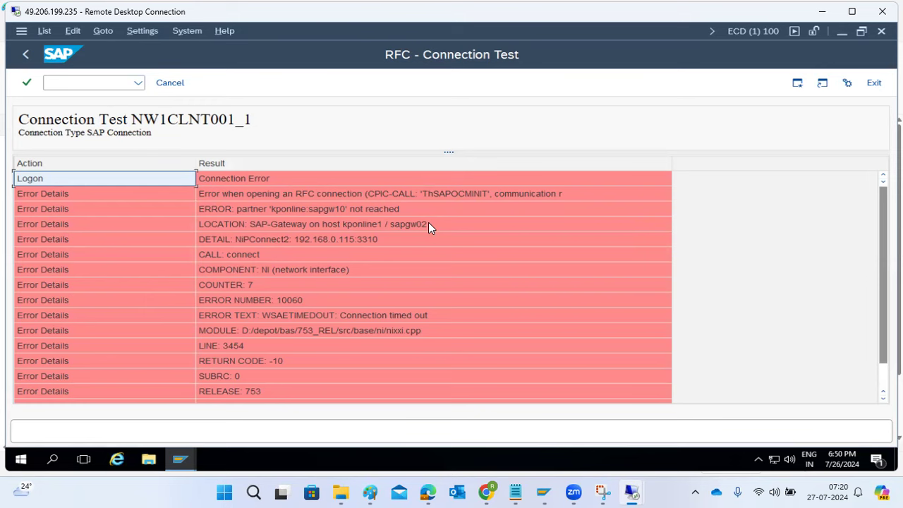
pyautogui.click(26, 53)
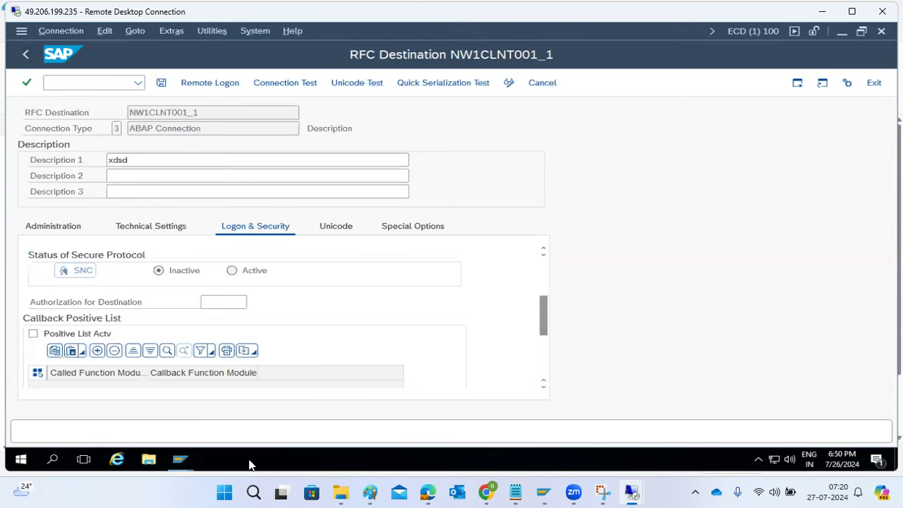
# Show the remote desktop, switch to the serverpc remote session, and bring up the kponline (27062024) virtual machine.
pyautogui.rightClick(250, 462)
pyautogui.click(282, 376)
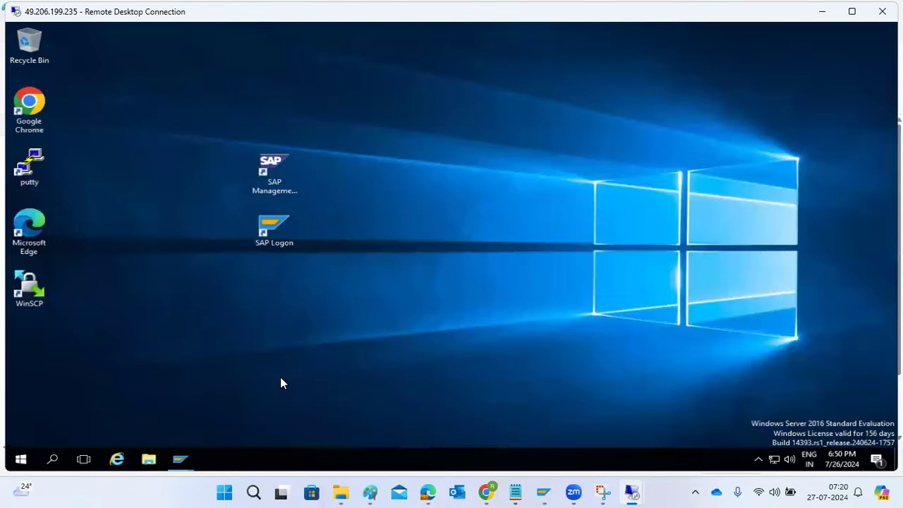
pyautogui.moveTo(620, 490)
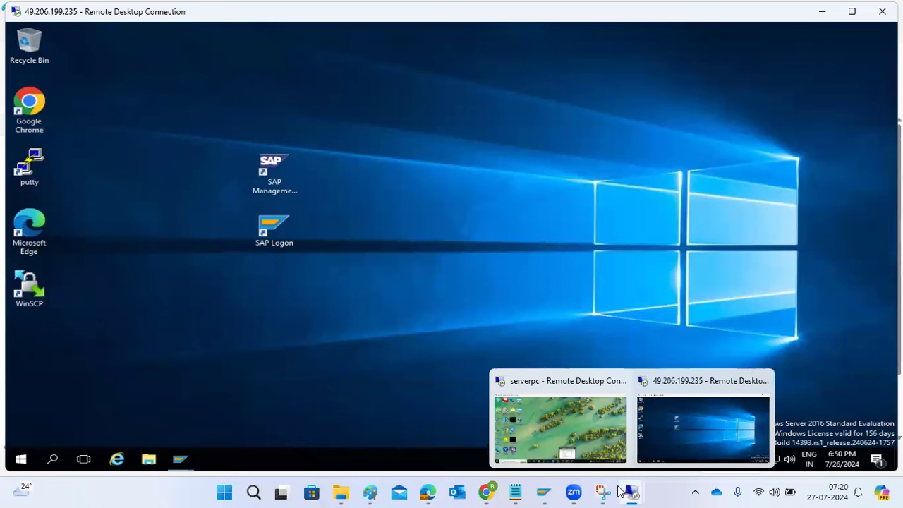
pyautogui.click(552, 416)
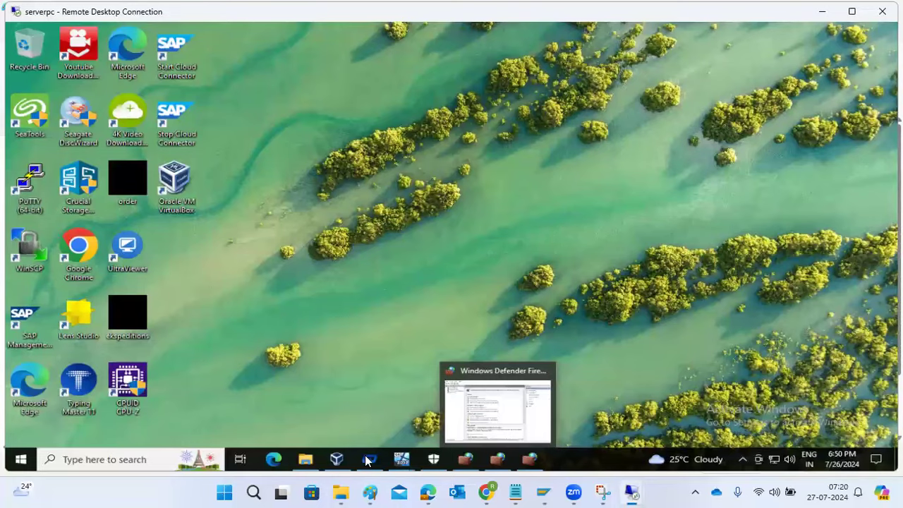
pyautogui.moveTo(408, 460)
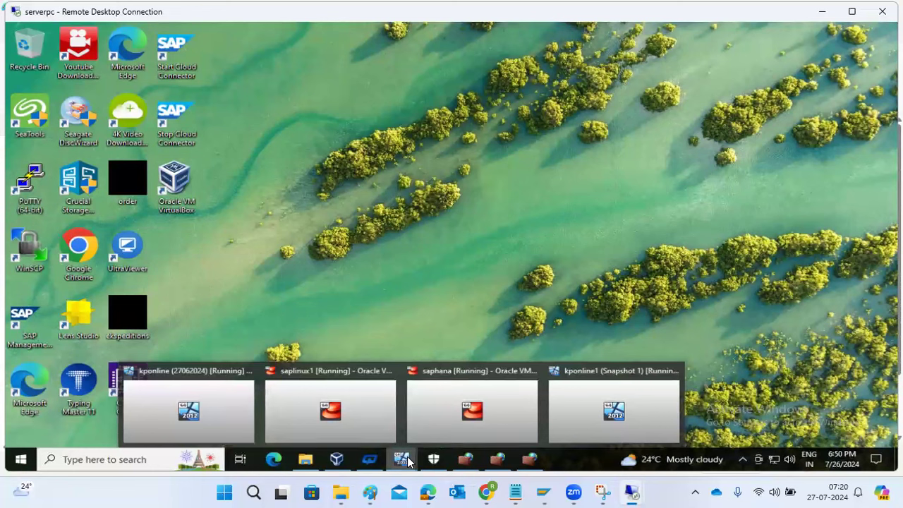
pyautogui.click(199, 420)
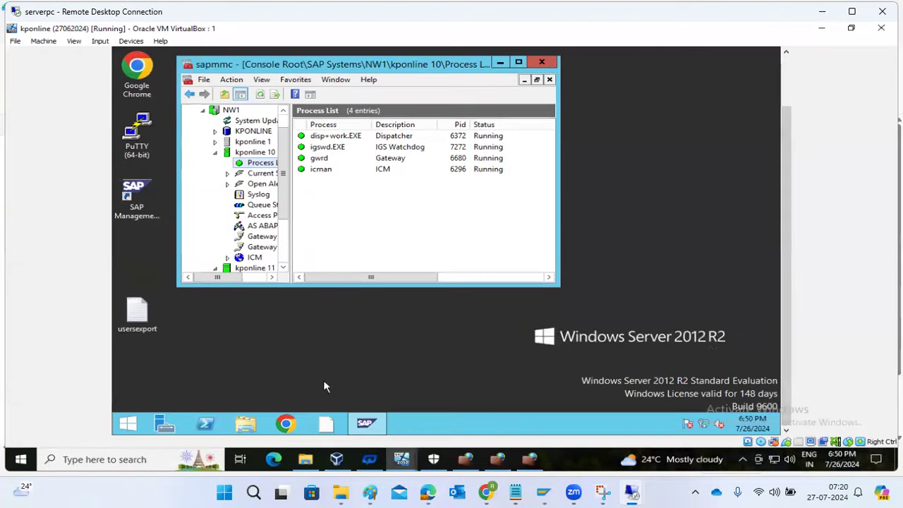
# Search the kponline server for firewall and open Windows Firewall with Advanced Security.
pyautogui.click(128, 424)
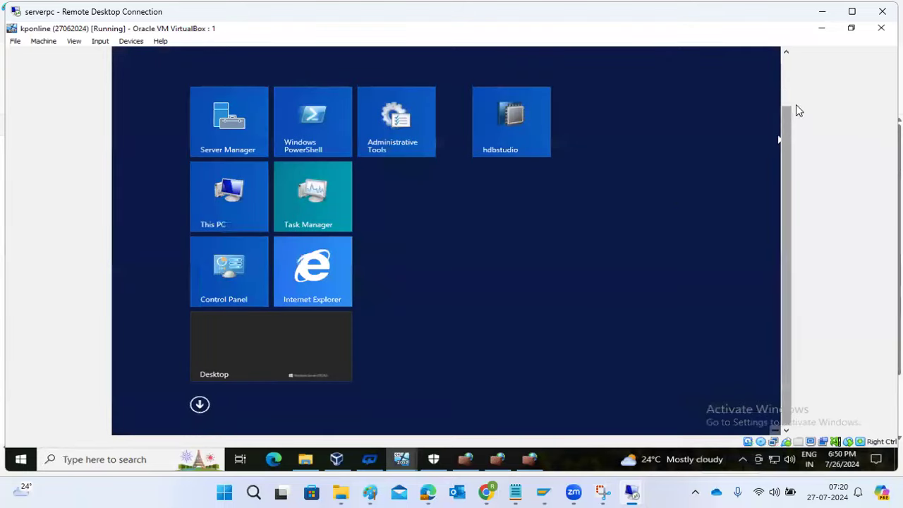
pyautogui.click(750, 98)
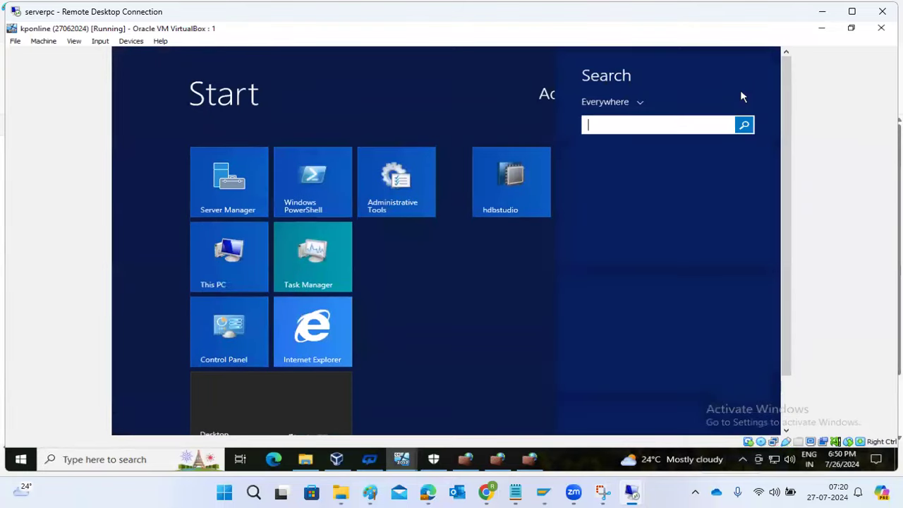
pyautogui.write('firewall with Advanced Security')
pyautogui.click(712, 164)
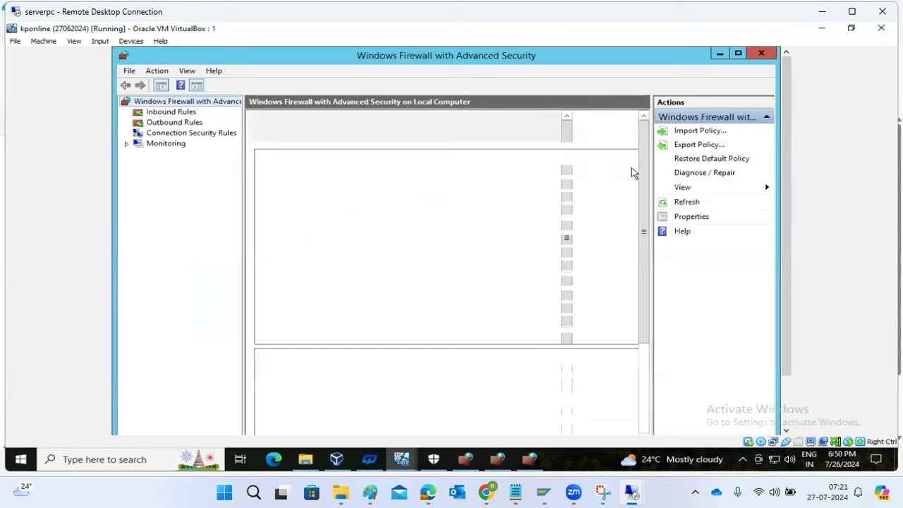
# Inspect the full list of allowed local TCP ports in the inbound rule inb and close its properties.
pyautogui.click(185, 113)
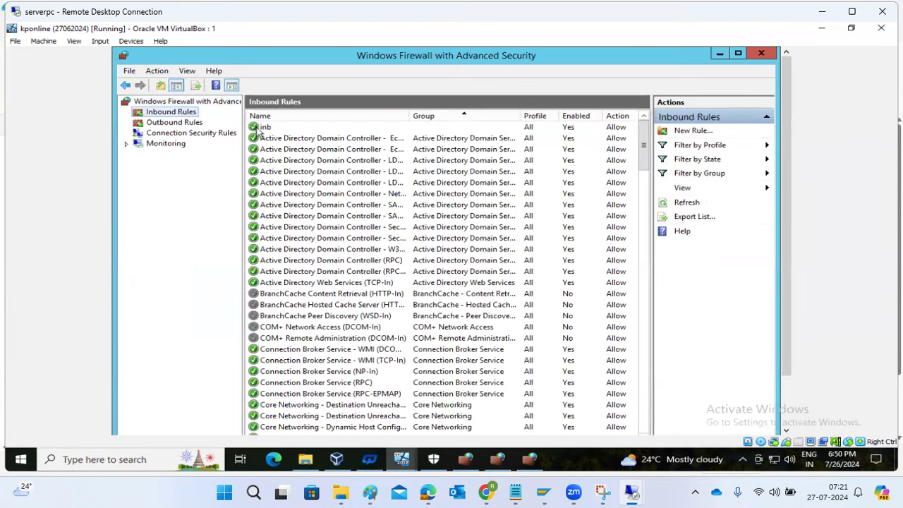
pyautogui.click(262, 128)
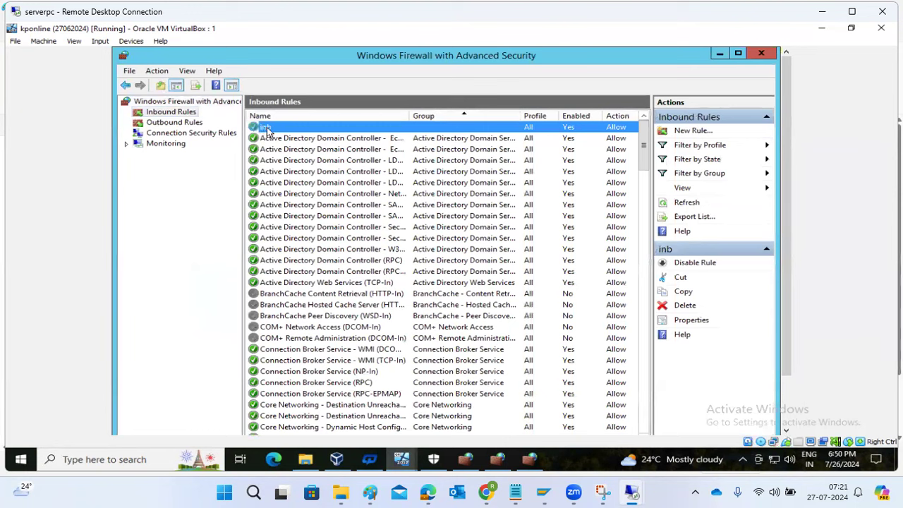
pyautogui.doubleClick(268, 129)
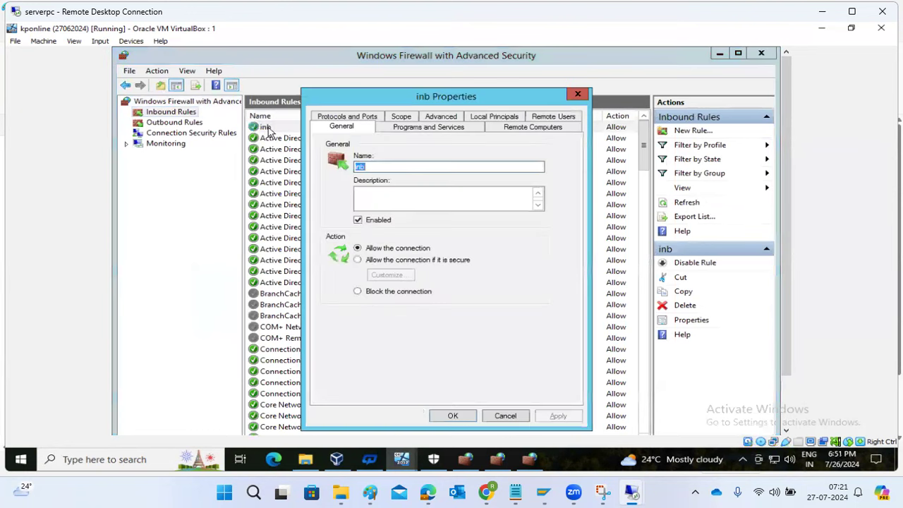
pyautogui.click(367, 119)
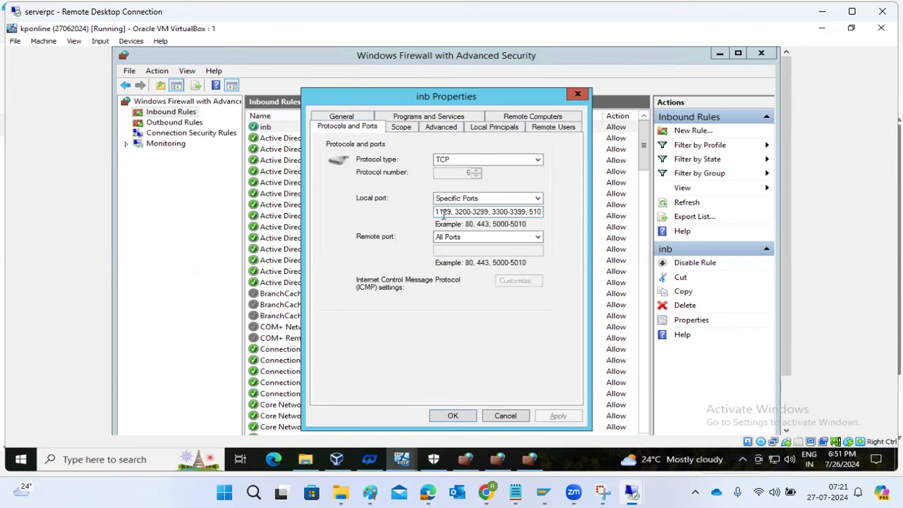
pyautogui.click(442, 213)
pyautogui.moveTo(511, 211); pyautogui.dragTo(558, 207)
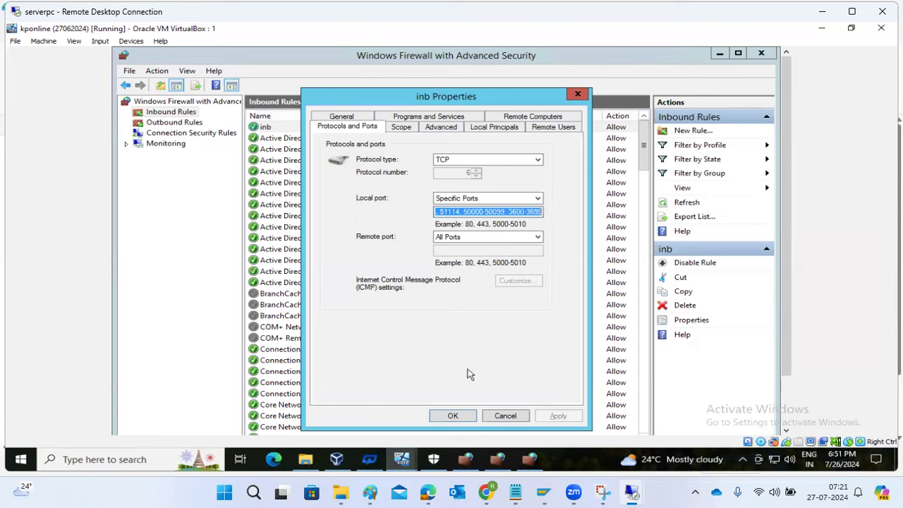
pyautogui.click(454, 416)
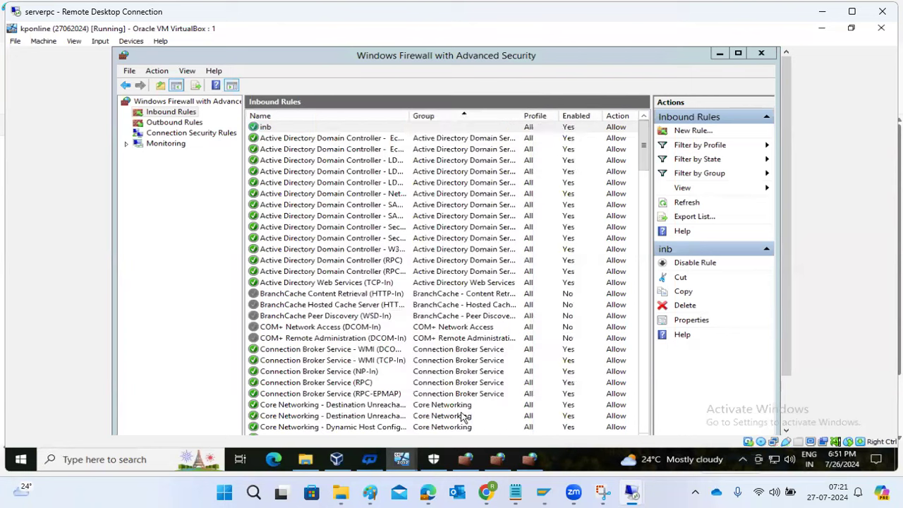
# Start a new outbound firewall rule of type Port that applies to TCP and all remote ports.
pyautogui.click(174, 123)
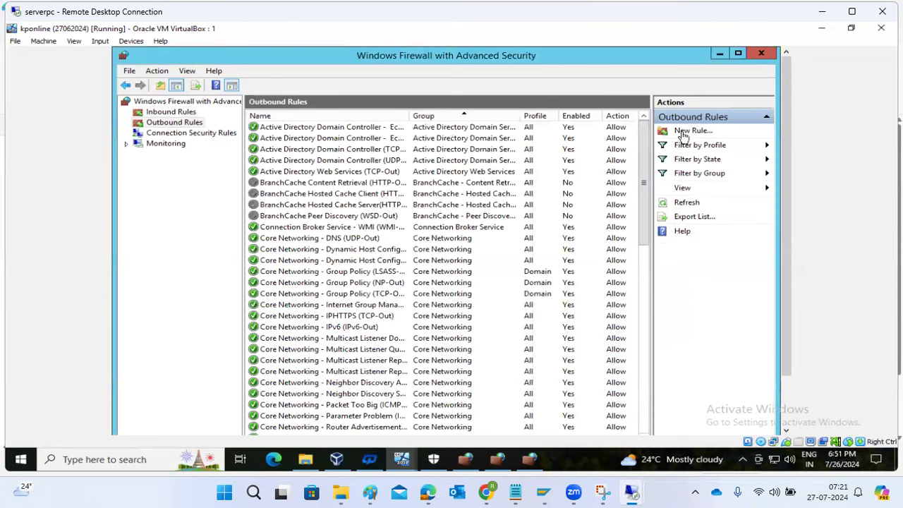
pyautogui.click(684, 131)
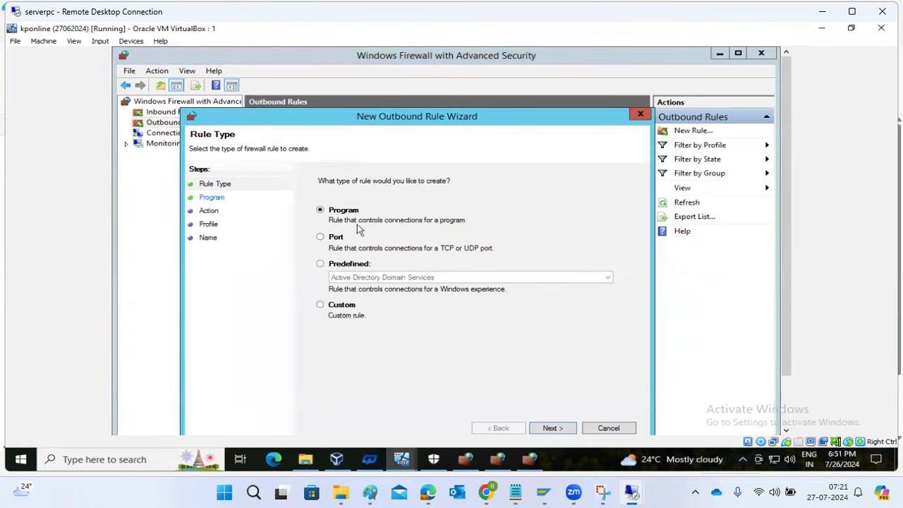
pyautogui.click(344, 240)
pyautogui.click(550, 427)
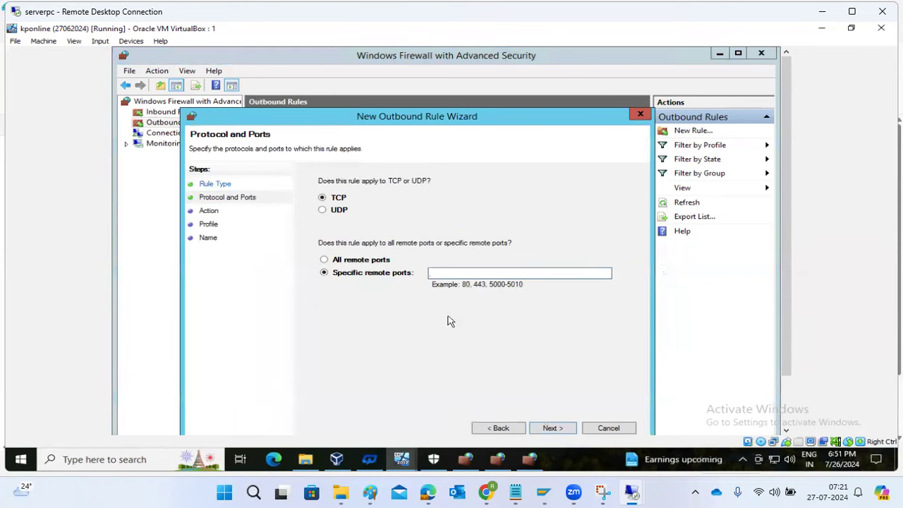
pyautogui.click(324, 259)
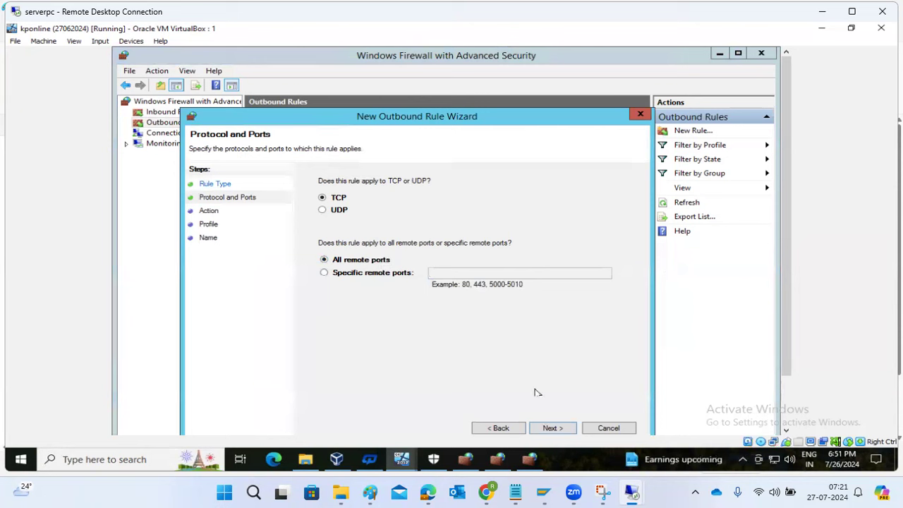
pyautogui.click(555, 428)
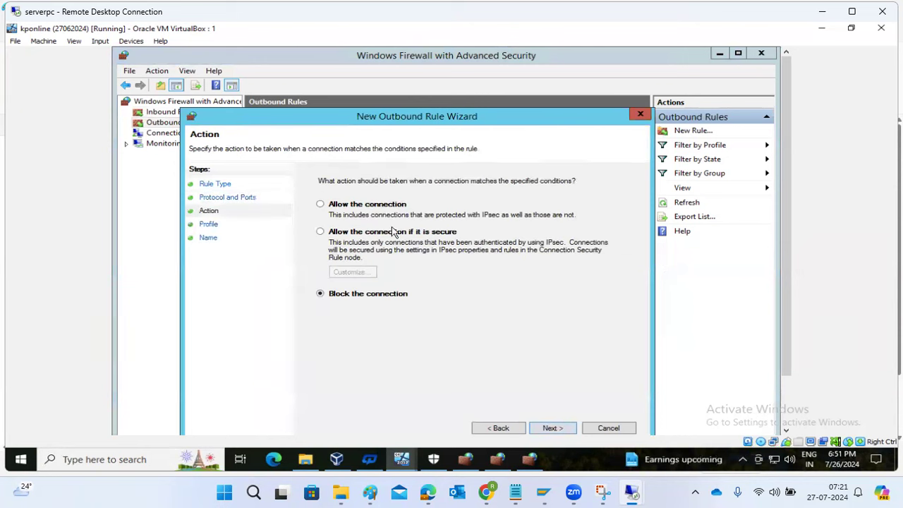
# Set the outbound rule to allow the connection for the Domain, Private and Public profiles, and finish it with the name out.
pyautogui.click(363, 207)
pyautogui.click(555, 428)
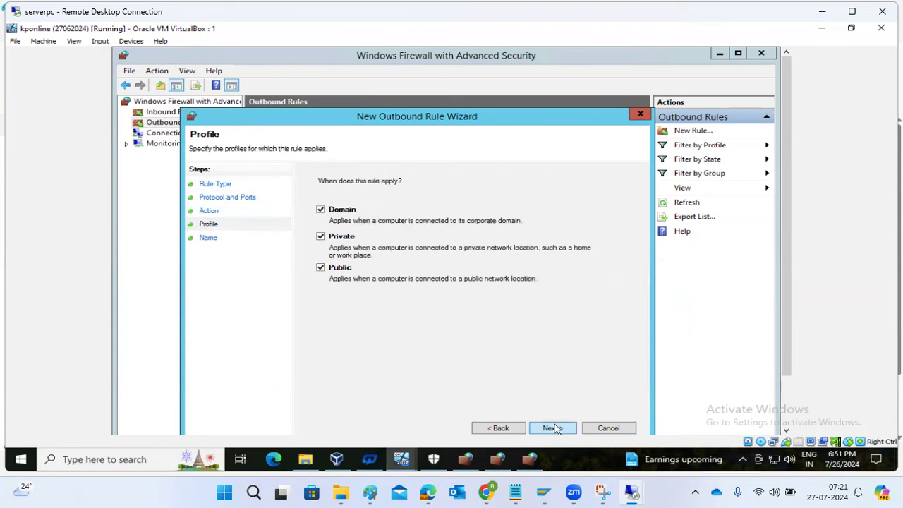
pyautogui.click(556, 428)
pyautogui.write('ou')
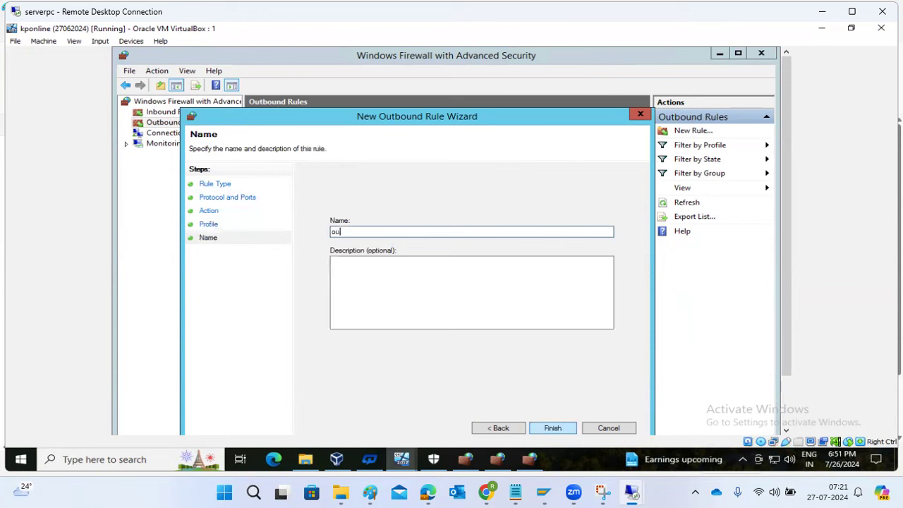
pyautogui.write('t')
pyautogui.click(556, 428)
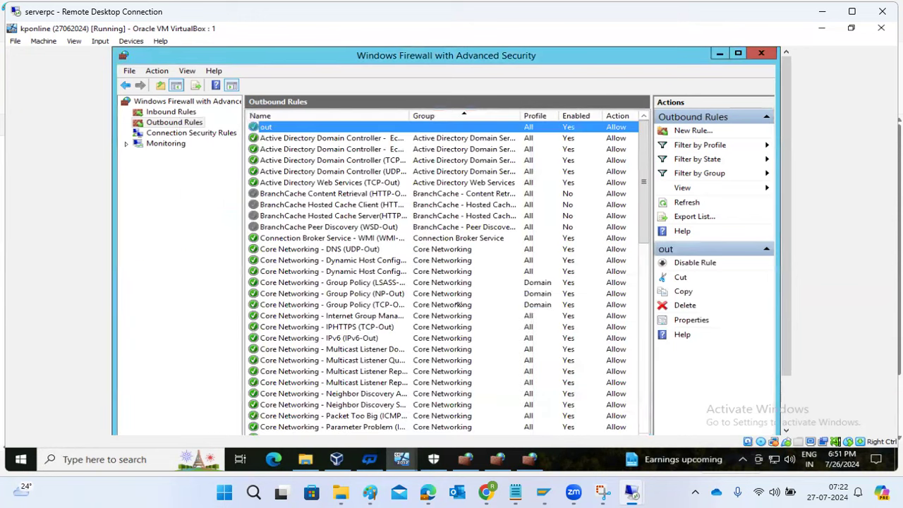
# Recheck the protocol and port settings of the inbound rule inb.
pyautogui.click(168, 113)
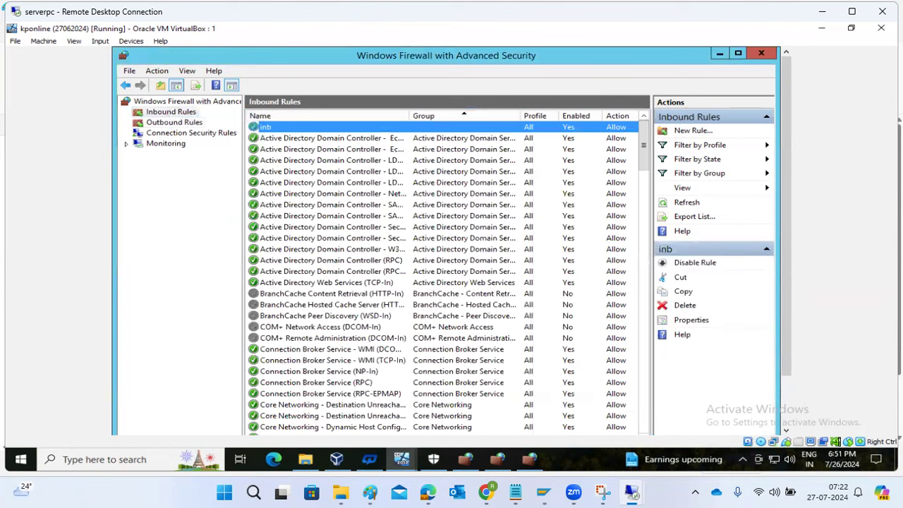
pyautogui.doubleClick(269, 129)
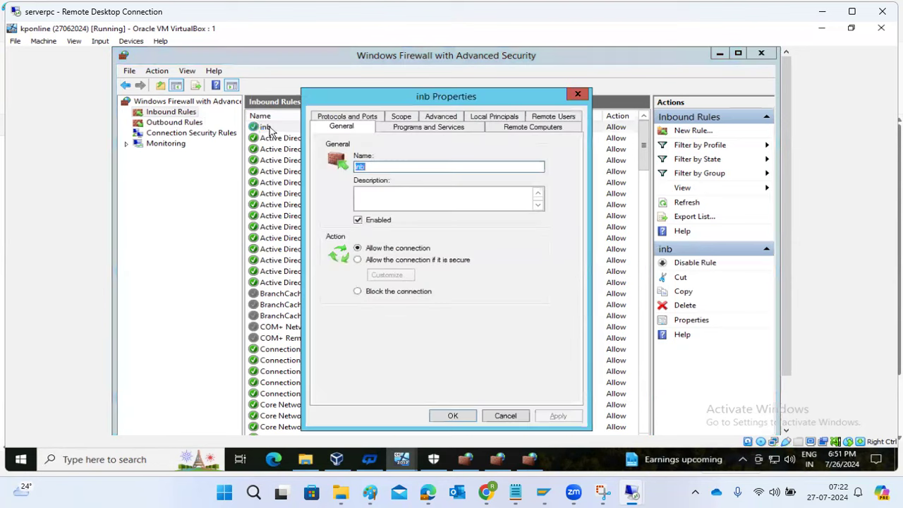
pyautogui.click(365, 117)
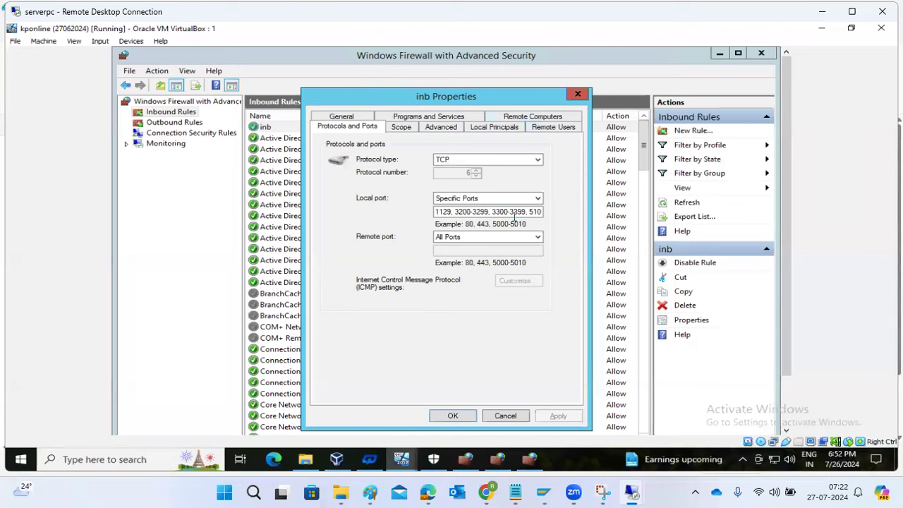
pyautogui.click(461, 418)
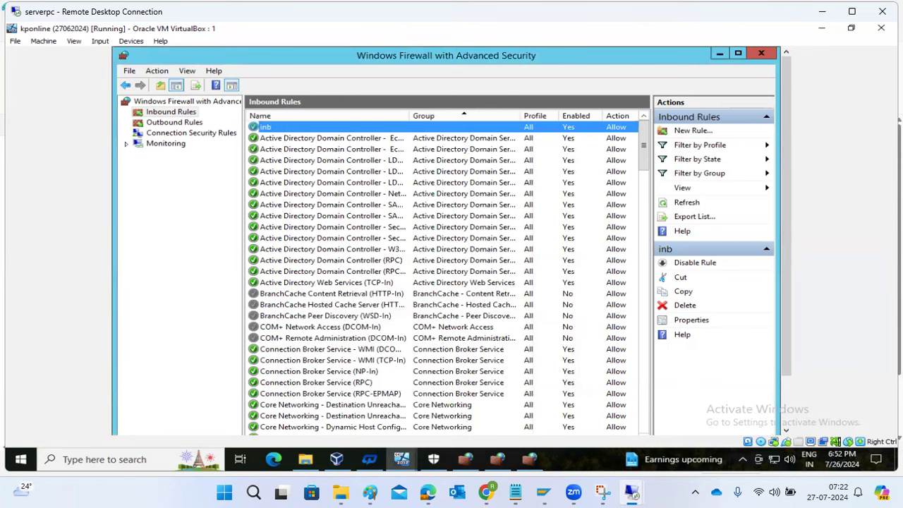
# Minimize the firewall window and switch to the kponline1 (Snapshot 1) virtual machine.
pyautogui.click(719, 55)
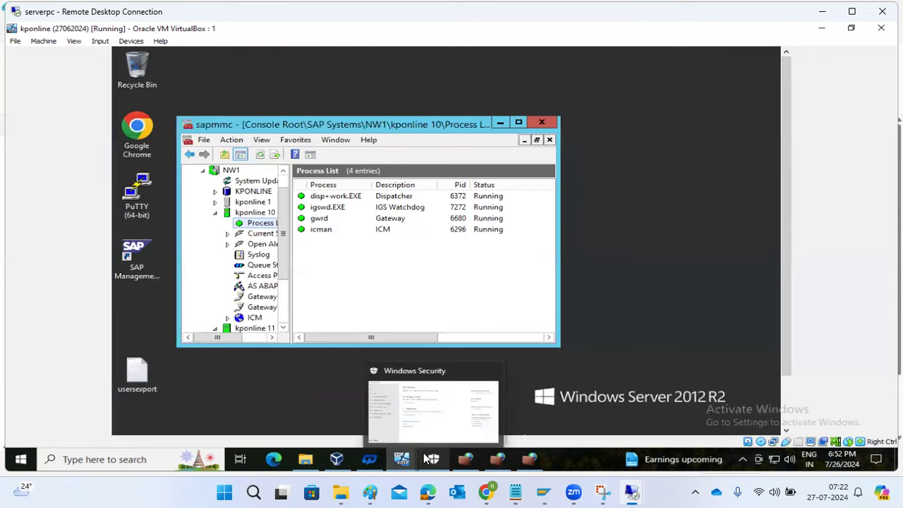
pyautogui.moveTo(416, 459)
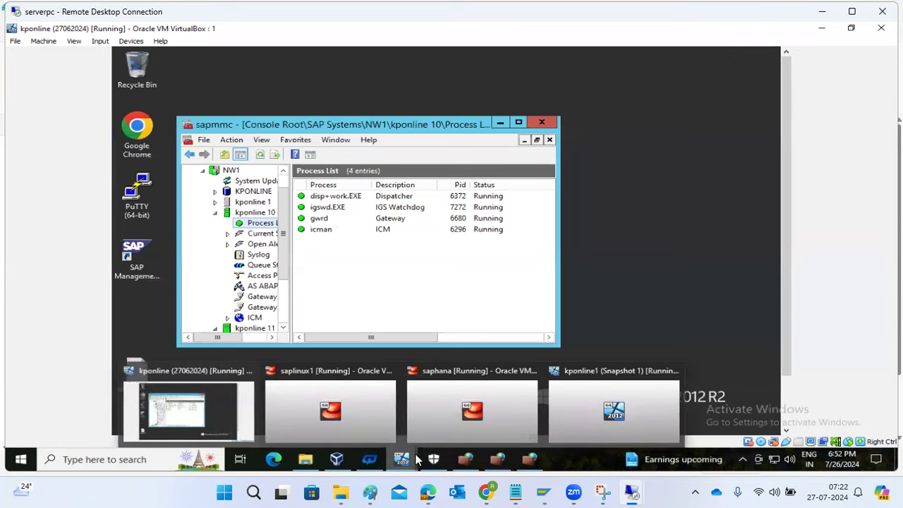
pyautogui.click(614, 411)
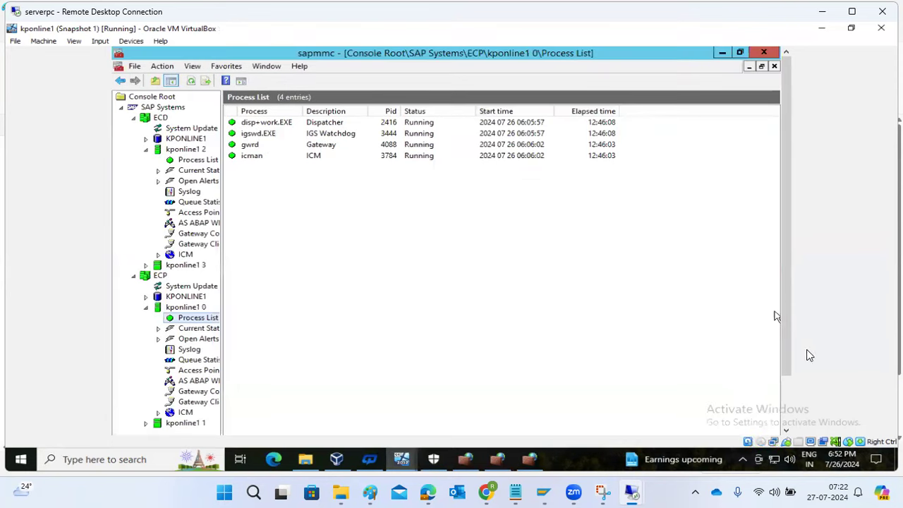
# Synchronize the kponline1 server's clock with the Internet time server time.windows.com.
pyautogui.click(791, 388)
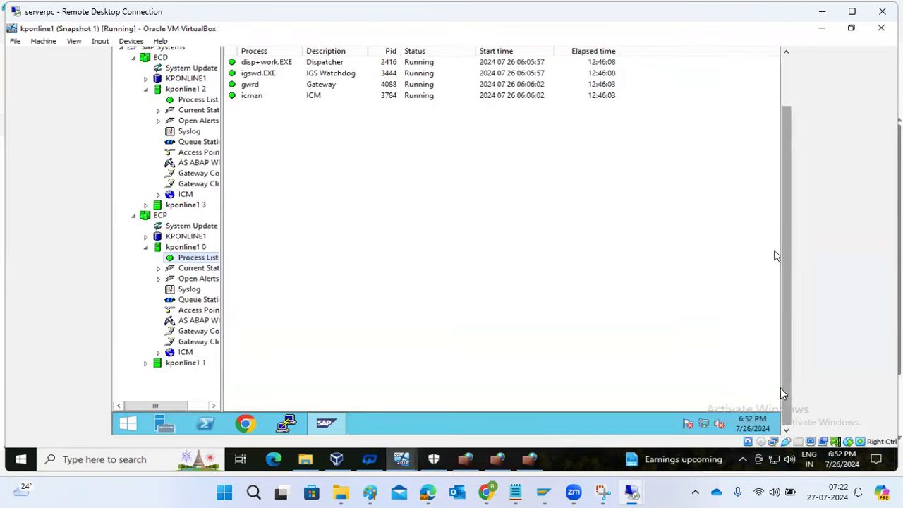
pyautogui.click(753, 424)
pyautogui.click(699, 394)
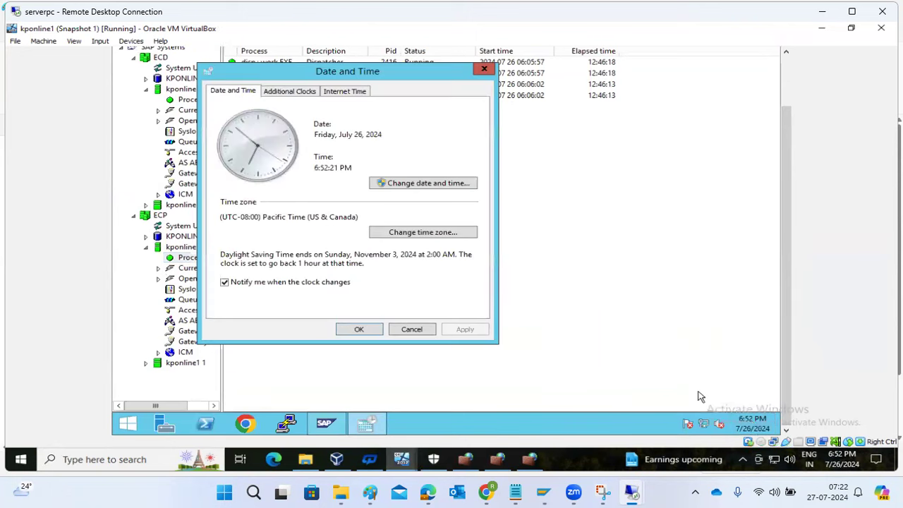
pyautogui.click(344, 93)
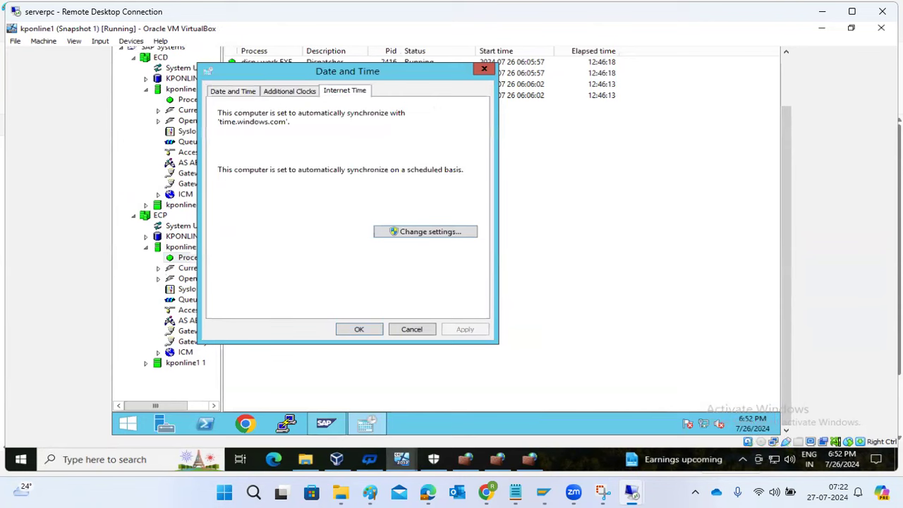
pyautogui.click(418, 234)
pyautogui.click(432, 140)
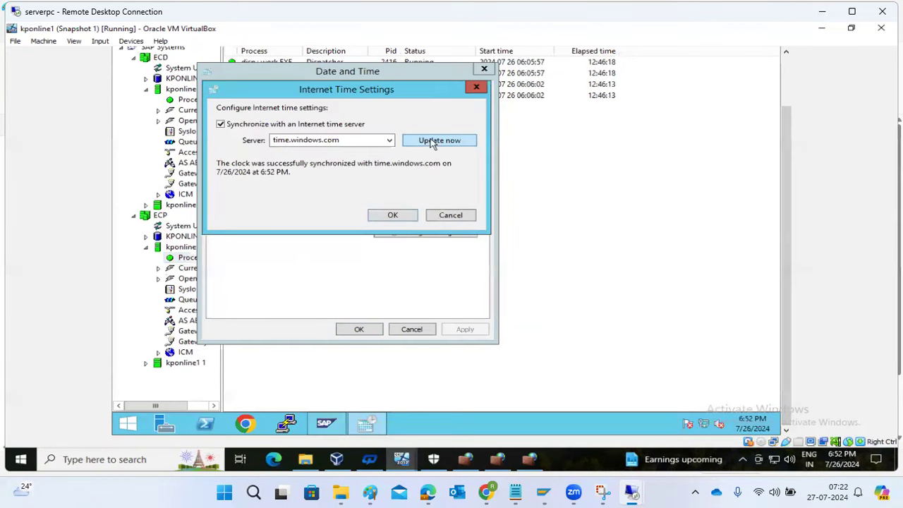
# Repeat the clock synchronization with time.windows.com, accept it and close the date and time settings.
pyautogui.click(432, 141)
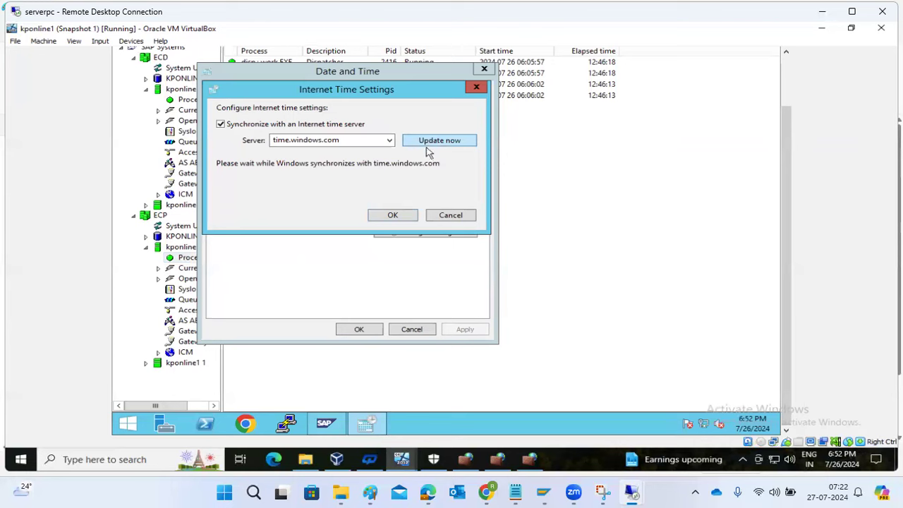
pyautogui.click(393, 215)
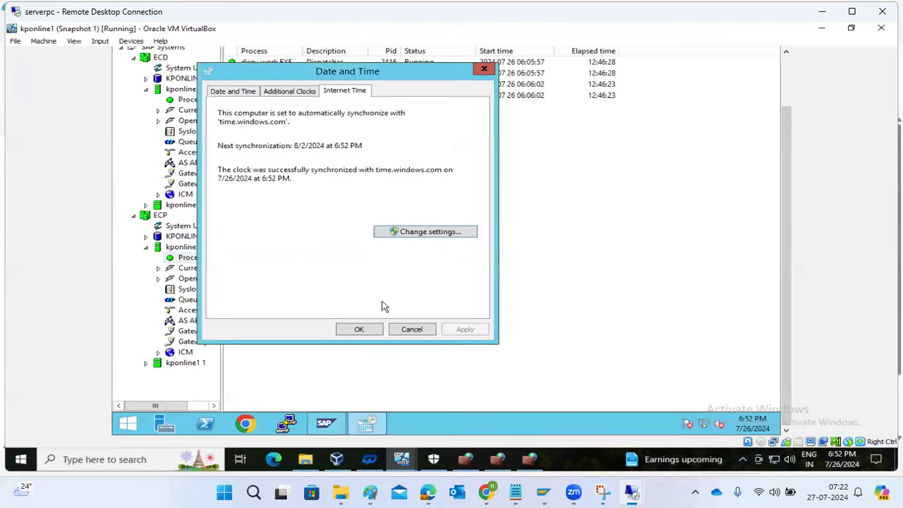
pyautogui.click(379, 330)
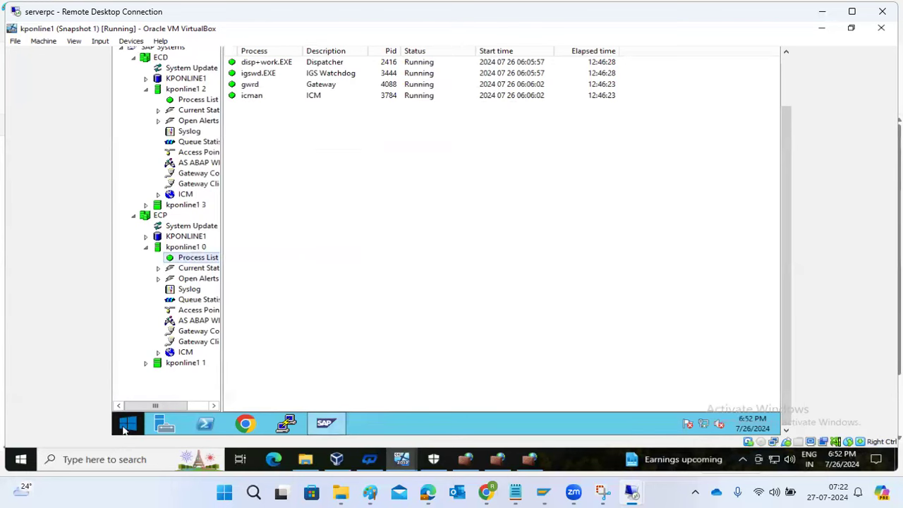
# Search for firewall on the kponline1 server and open Windows Firewall with Advanced Security.
pyautogui.click(128, 423)
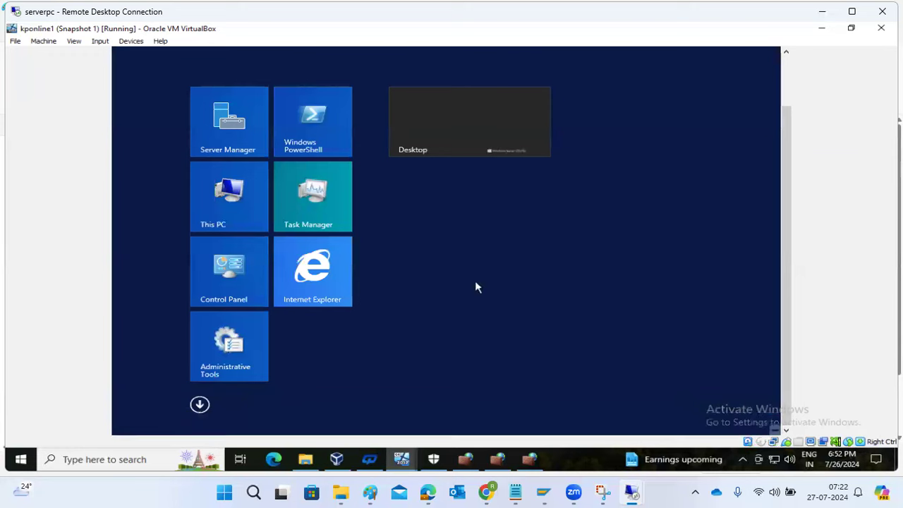
pyautogui.click(787, 78)
pyautogui.click(737, 96)
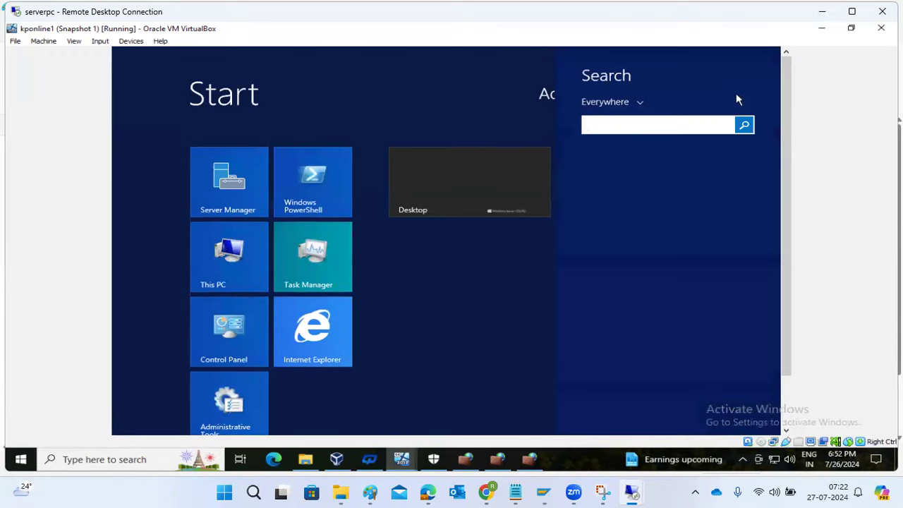
pyautogui.write('firewall with Advanced Security')
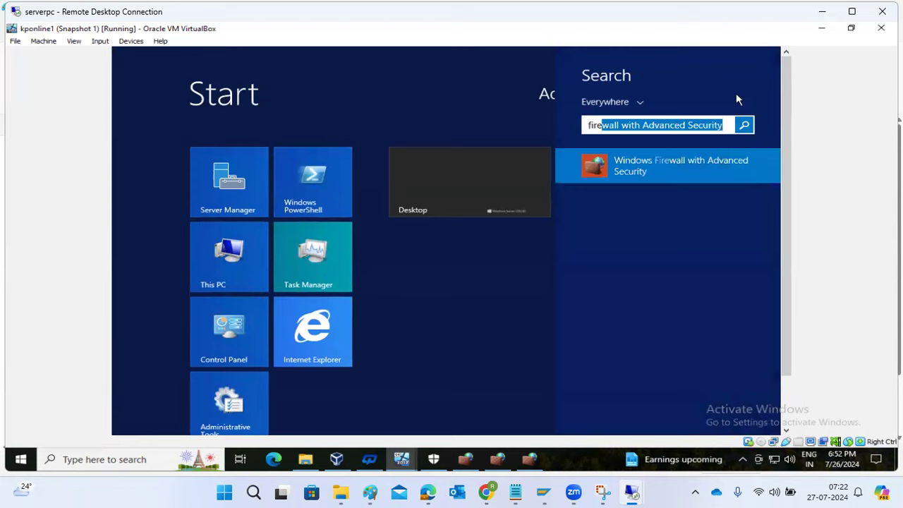
pyautogui.click(690, 164)
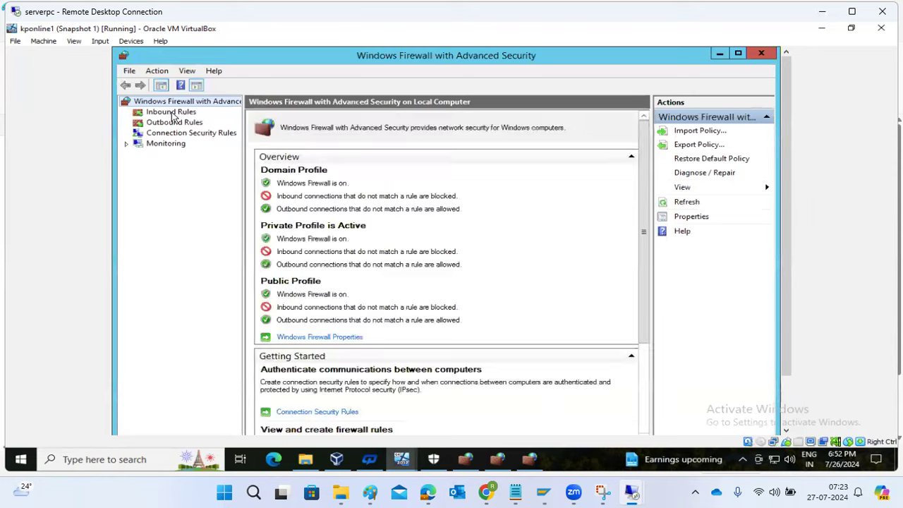
# Examine the protocol type and the full list of local ports of the inbound rule 3200.
pyautogui.click(173, 114)
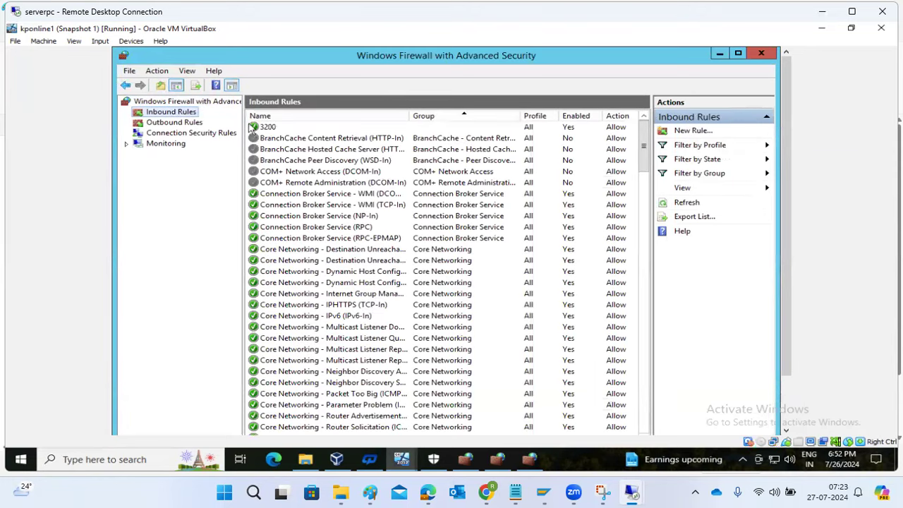
pyautogui.doubleClick(266, 127)
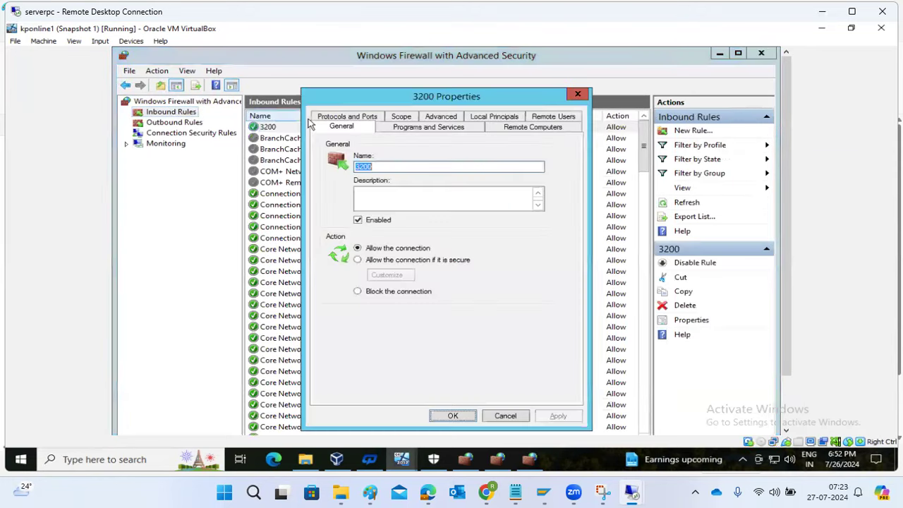
pyautogui.click(346, 120)
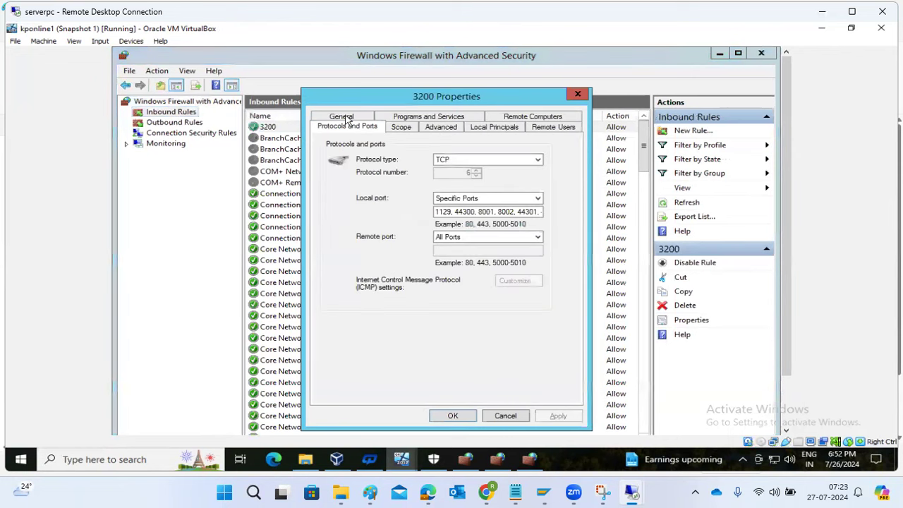
pyautogui.moveTo(498, 212); pyautogui.dragTo(555, 201)
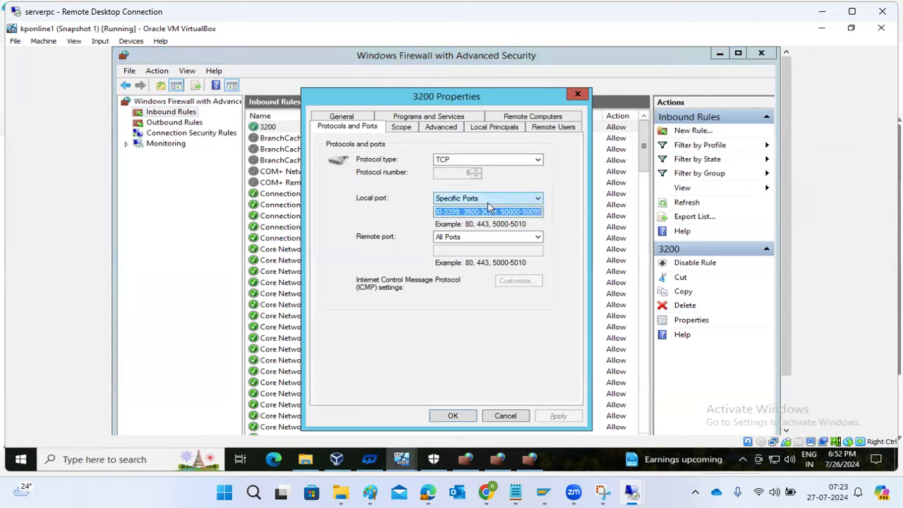
pyautogui.click(460, 213)
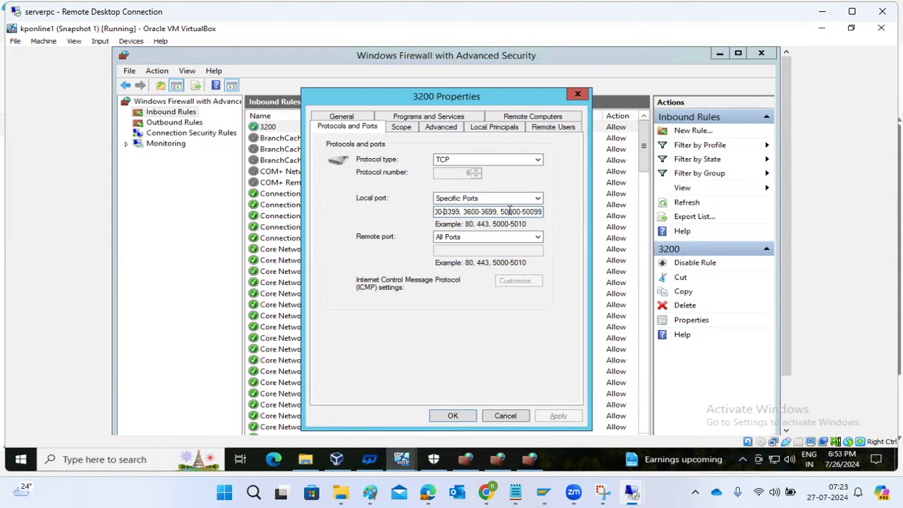
pyautogui.press('Left')
pyautogui.press('Left')
pyautogui.press('Left')
pyautogui.press('Left')
pyautogui.press('Left')
pyautogui.press('Left')
pyautogui.press('Left')
pyautogui.press('Left')
pyautogui.press('Left')
pyautogui.press('Left')
pyautogui.press('Left')
pyautogui.press('Left')
pyautogui.press('Left')
pyautogui.press('Left')
pyautogui.press('Left')
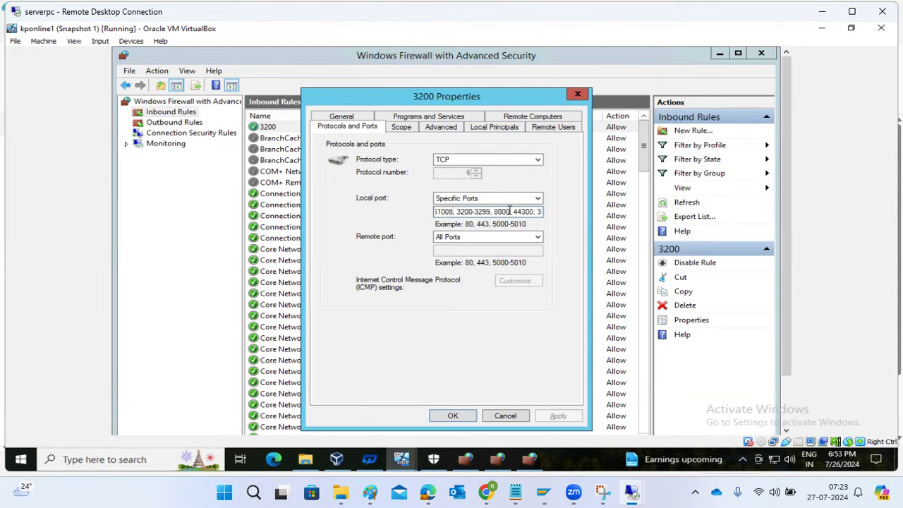
pyautogui.press('Left')
pyautogui.press('Left')
pyautogui.press('Left')
pyautogui.press('Left')
pyautogui.press('Left')
pyautogui.press('Left')
pyautogui.press('Left')
pyautogui.press('Left')
pyautogui.press('Left')
pyautogui.press('Left')
pyautogui.press('Left')
pyautogui.press('Left')
pyautogui.press('Left')
pyautogui.press('Left')
pyautogui.press('Left')
pyautogui.press('Left')
pyautogui.press('Left')
pyautogui.press('Left')
pyautogui.press('Left')
pyautogui.press('Left')
pyautogui.press('Left')
pyautogui.press('Left')
pyautogui.press('Left')
pyautogui.press('Left')
pyautogui.press('Left')
pyautogui.press('Left')
pyautogui.press('Left')
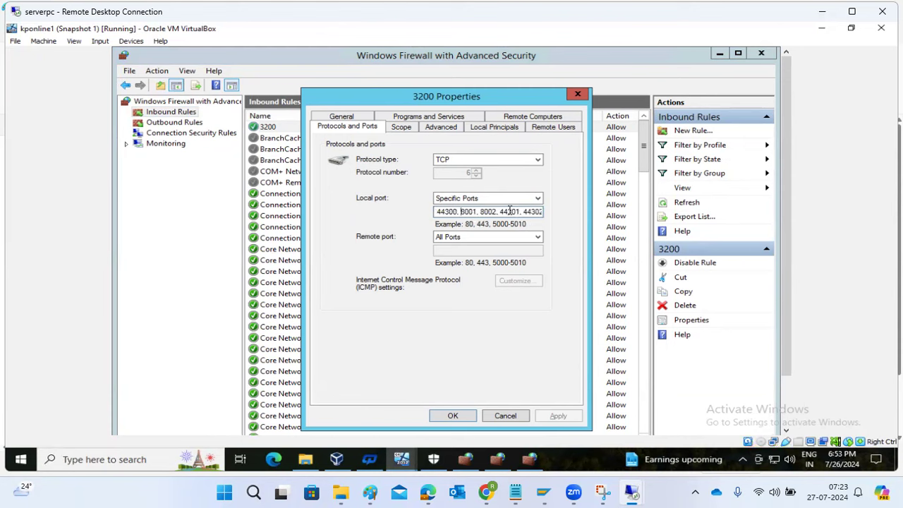
pyautogui.moveTo(510, 211); pyautogui.dragTo(557, 207)
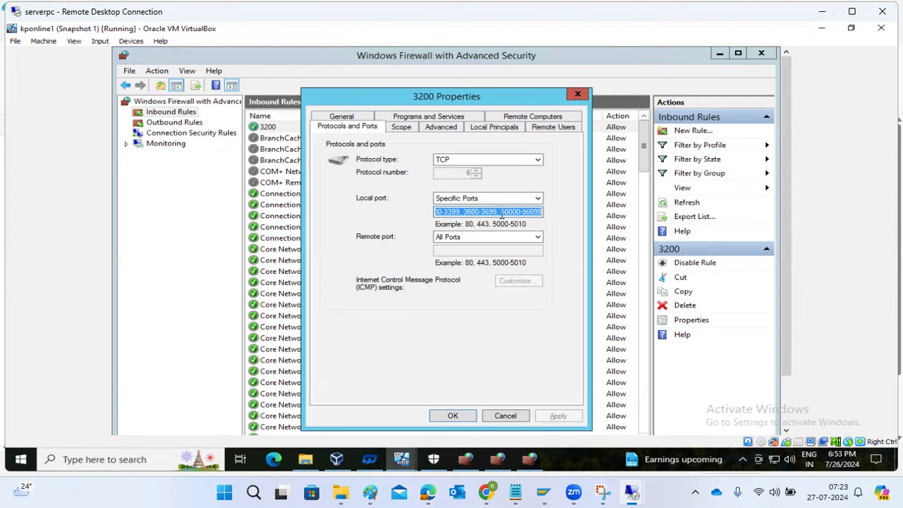
pyautogui.click(469, 415)
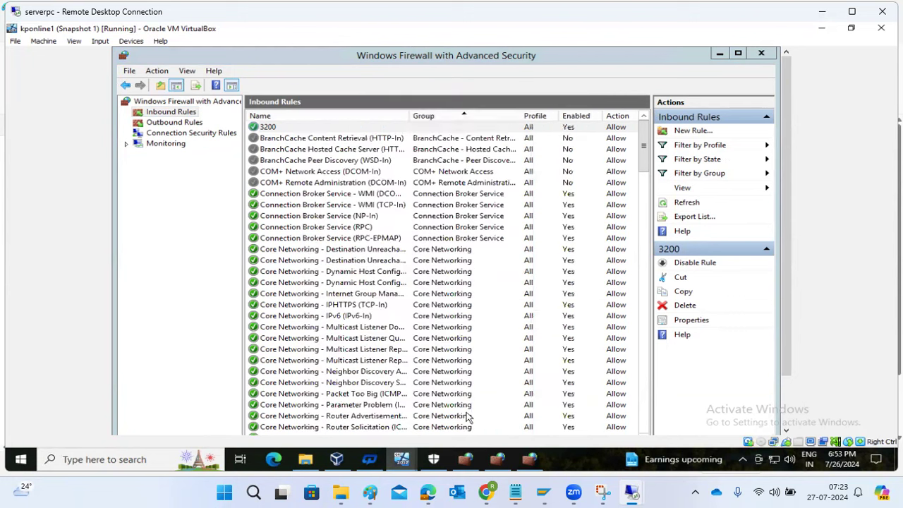
# Check the protocol and port settings of the outbound rule out and close the firewall window.
pyautogui.click(157, 124)
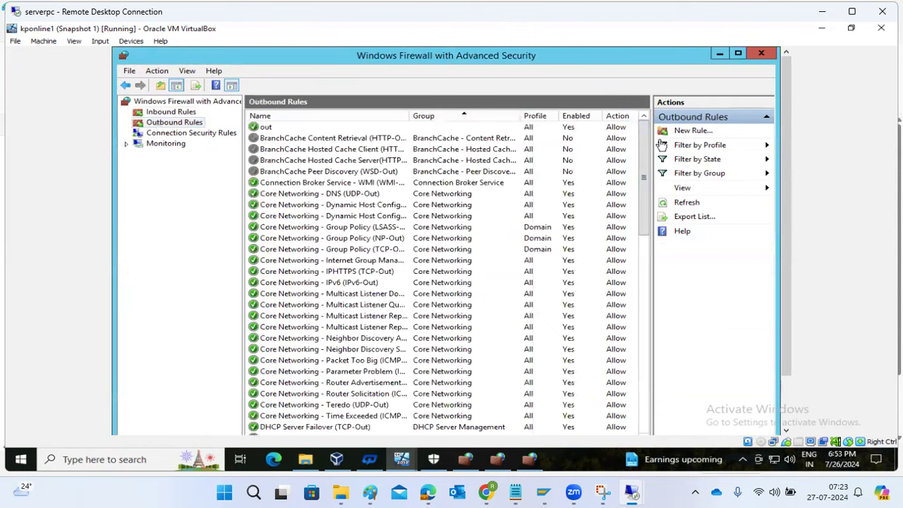
pyautogui.doubleClick(268, 129)
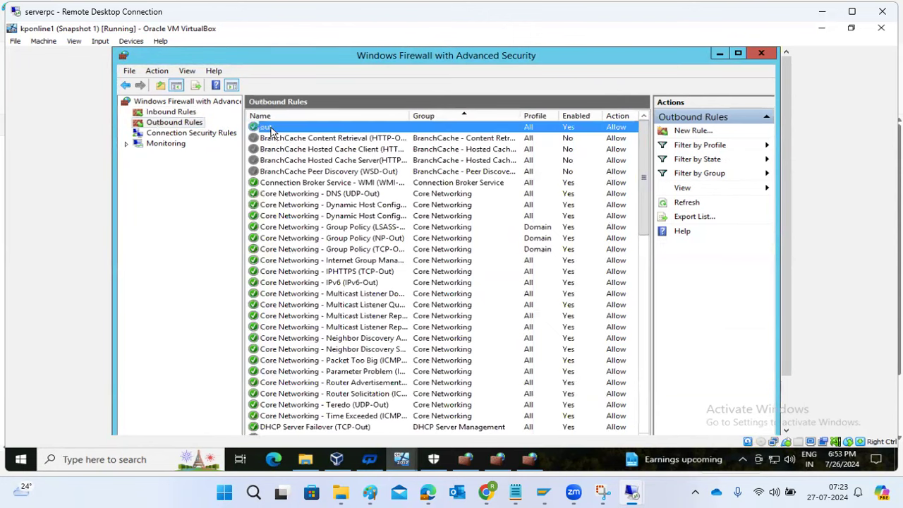
pyautogui.click(349, 118)
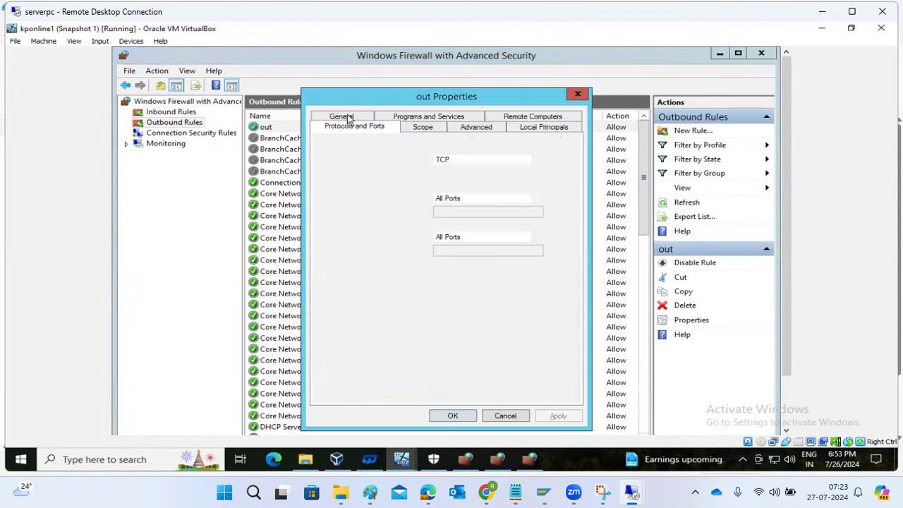
pyautogui.click(453, 416)
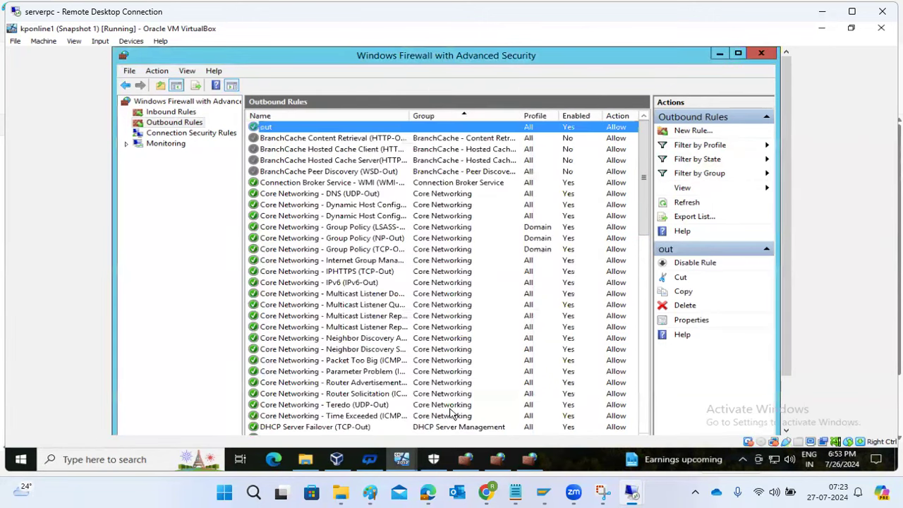
pyautogui.click(762, 54)
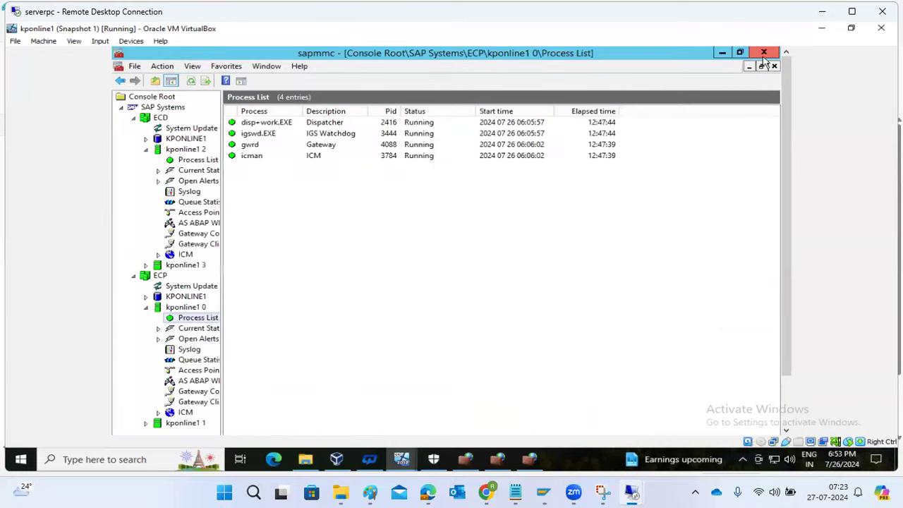
pyautogui.click(204, 214)
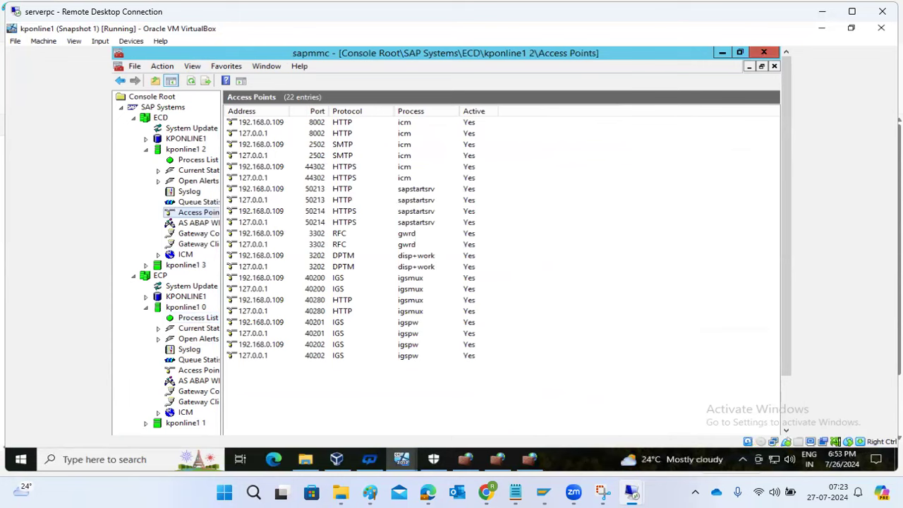
pyautogui.moveTo(629, 492)
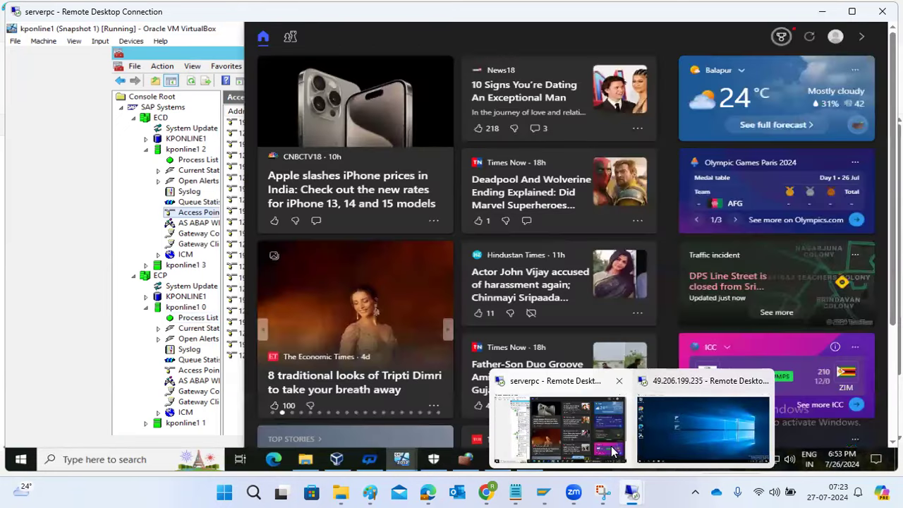
pyautogui.click(682, 430)
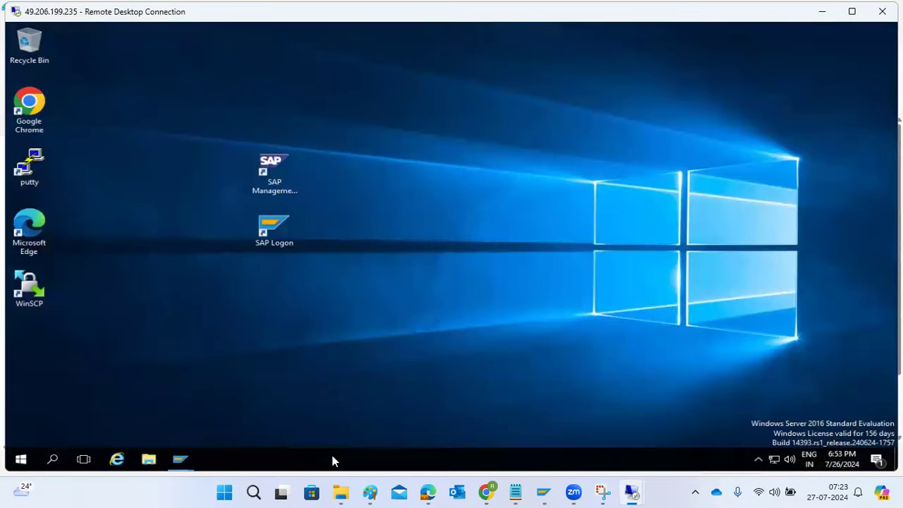
pyautogui.moveTo(185, 462)
pyautogui.click(318, 401)
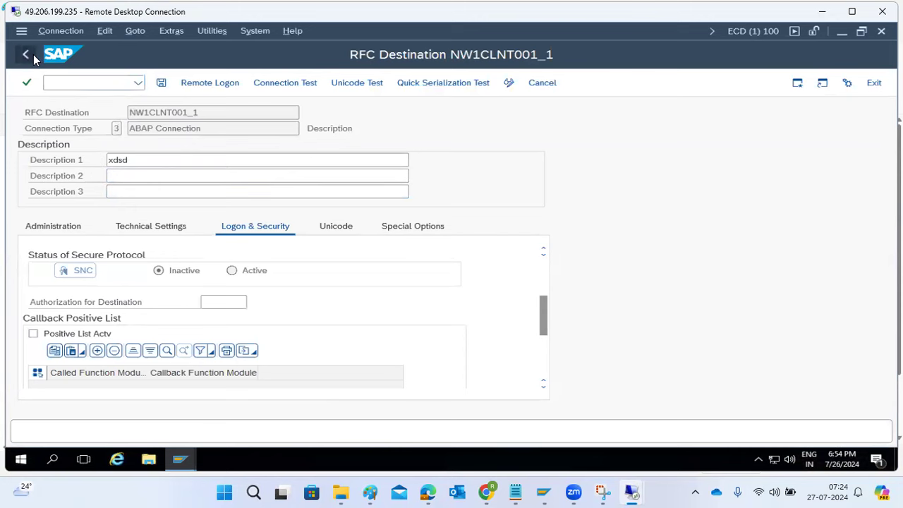
# Return to the RFC connections list, reopen the destination NW1CLNT001_1 and run its connection test.
pyautogui.click(34, 54)
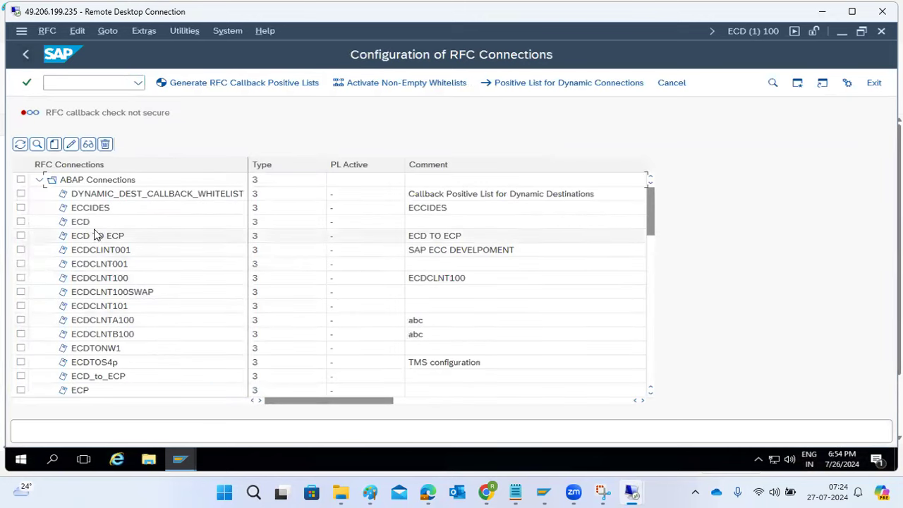
pyautogui.scroll(-10, 117, 256)
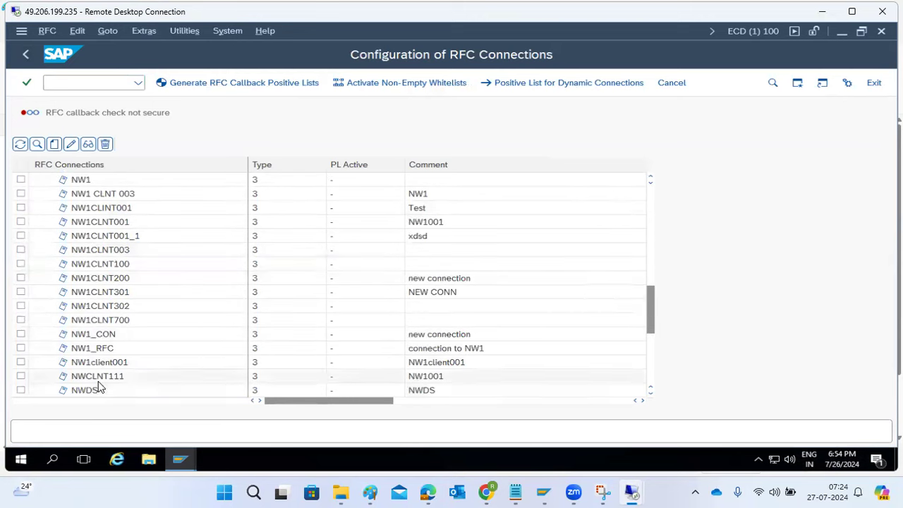
pyautogui.scroll(-3, 103, 367)
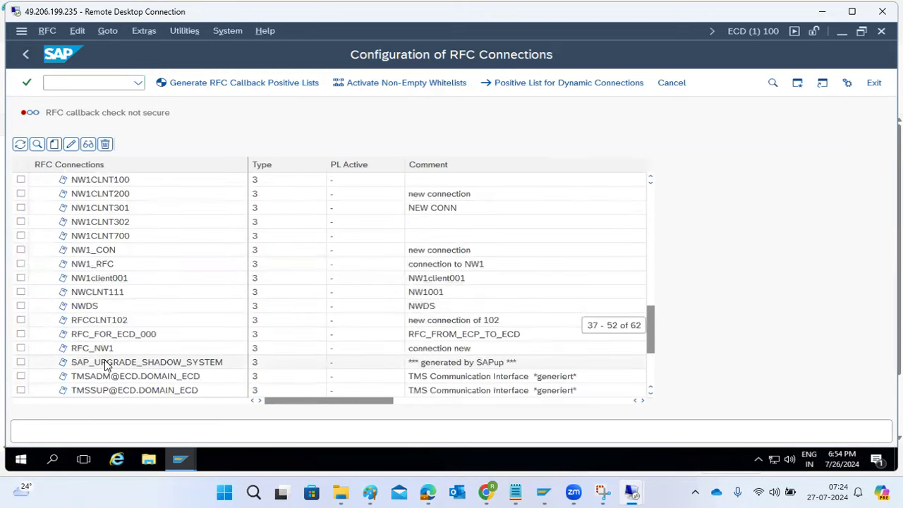
pyautogui.scroll(3, 104, 364)
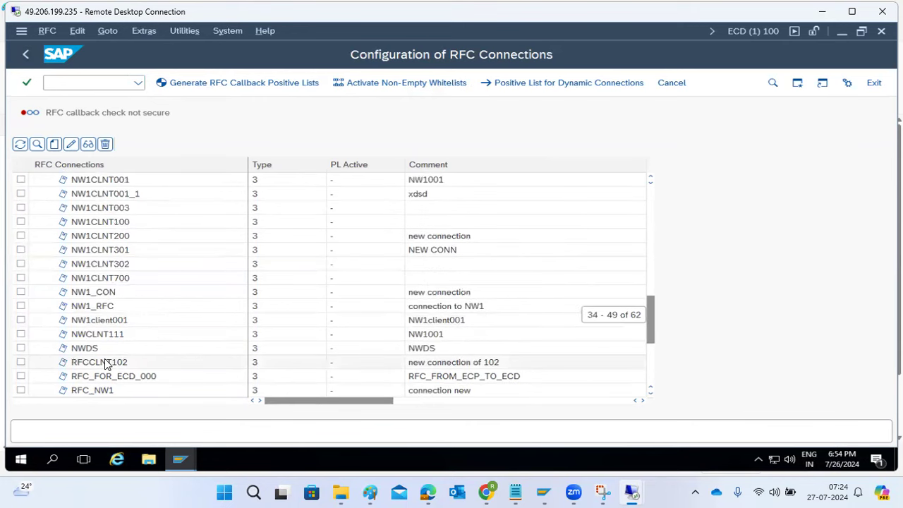
pyautogui.doubleClick(107, 237)
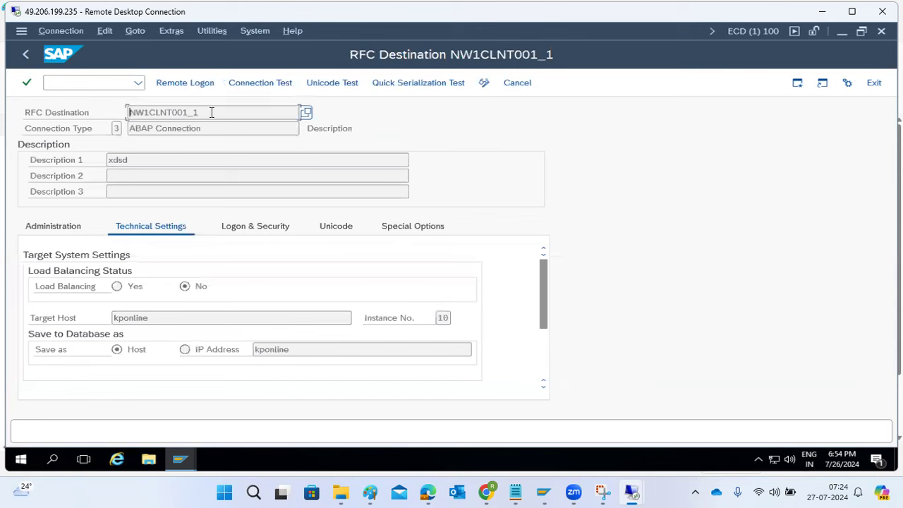
pyautogui.click(244, 84)
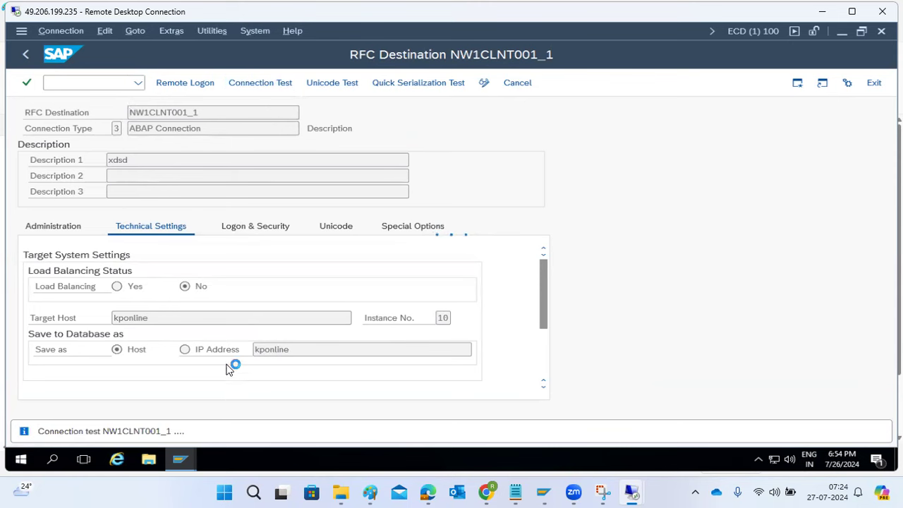
# Switch to the serverpc remote desktop and bring up the kponline (27062024) virtual machine.
pyautogui.moveTo(632, 492)
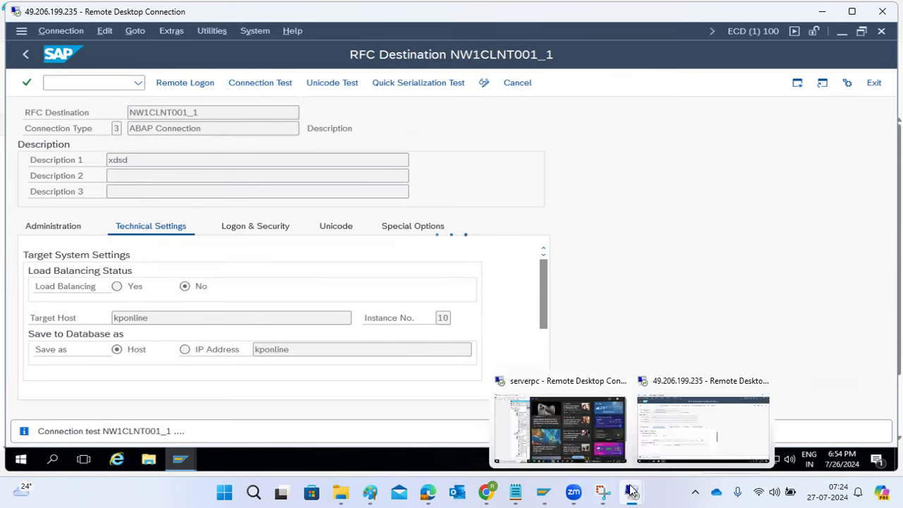
pyautogui.click(560, 429)
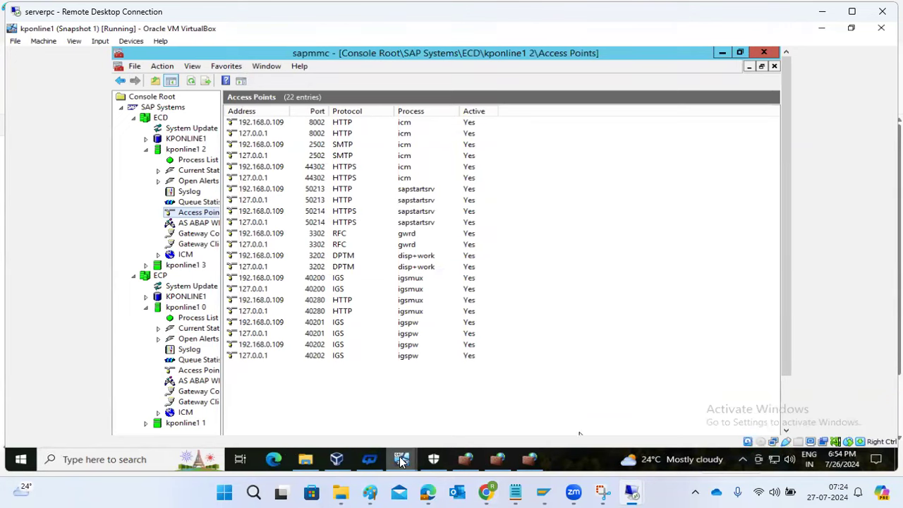
pyautogui.moveTo(401, 460)
pyautogui.click(182, 393)
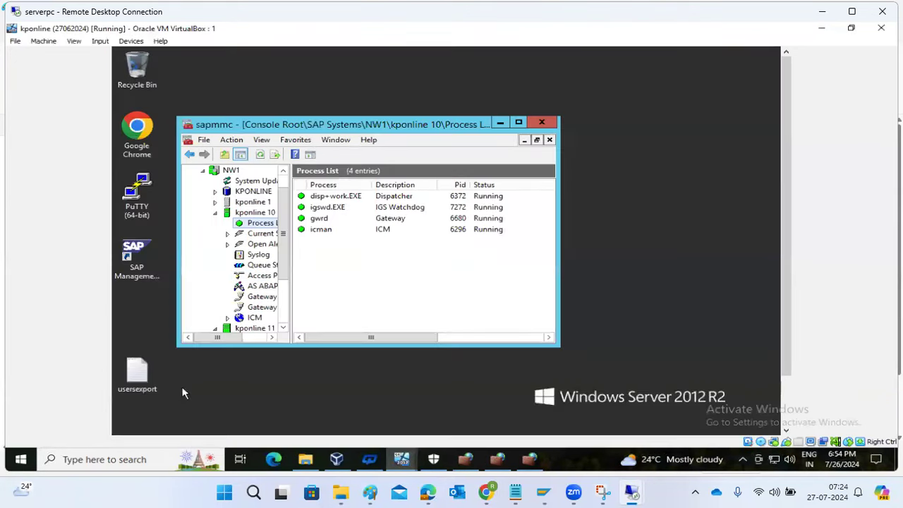
pyautogui.click(787, 409)
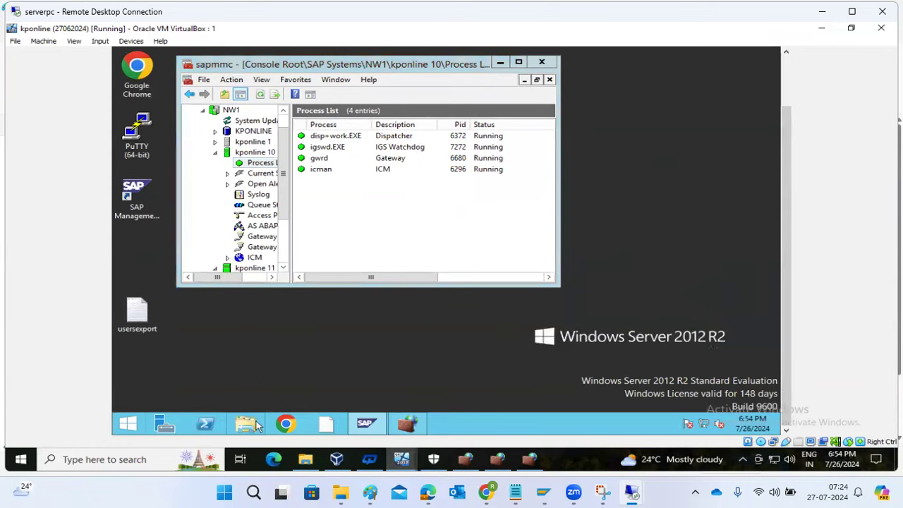
# Browse to C:\Windows\System32\drivers in File Explorer on the kponline (27062024) virtual machine.
pyautogui.click(247, 423)
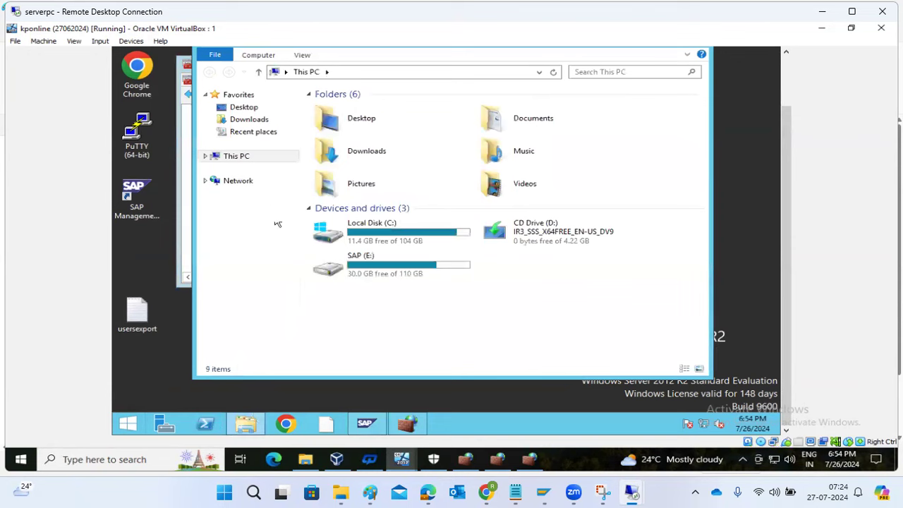
pyautogui.doubleClick(355, 226)
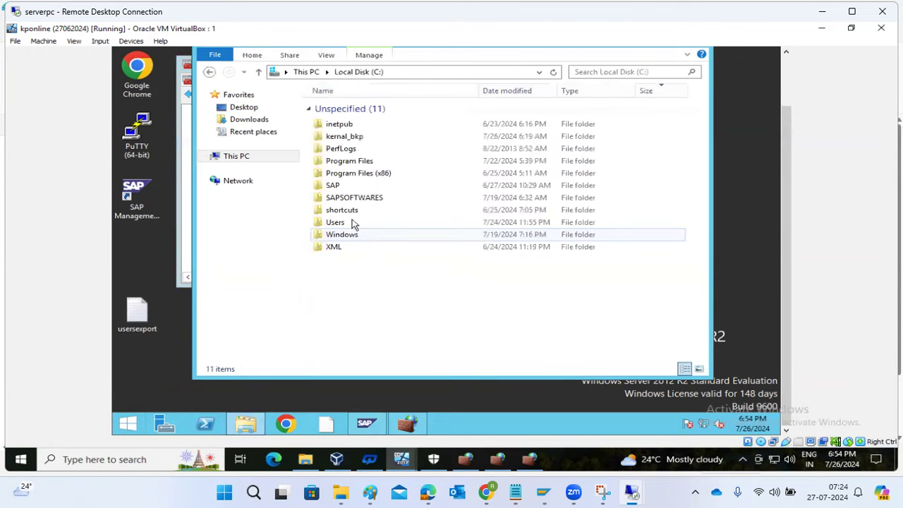
pyautogui.doubleClick(346, 234)
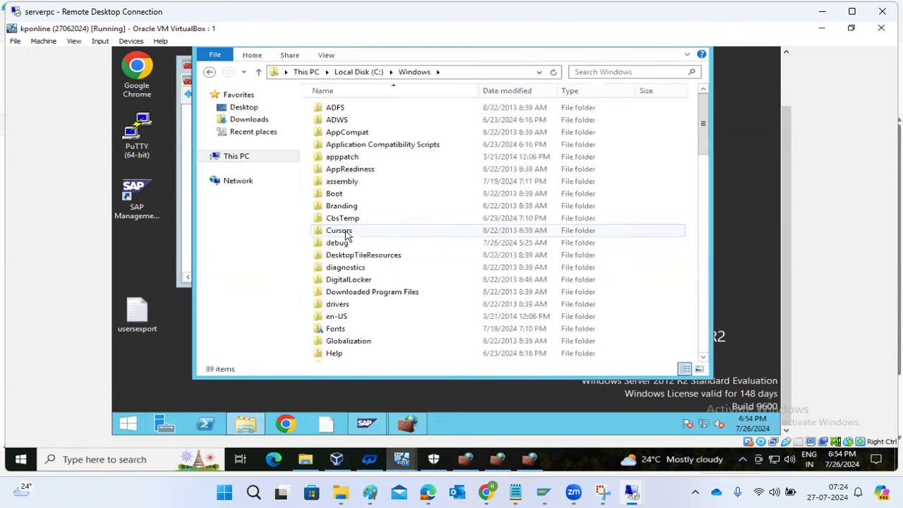
pyautogui.write('system')
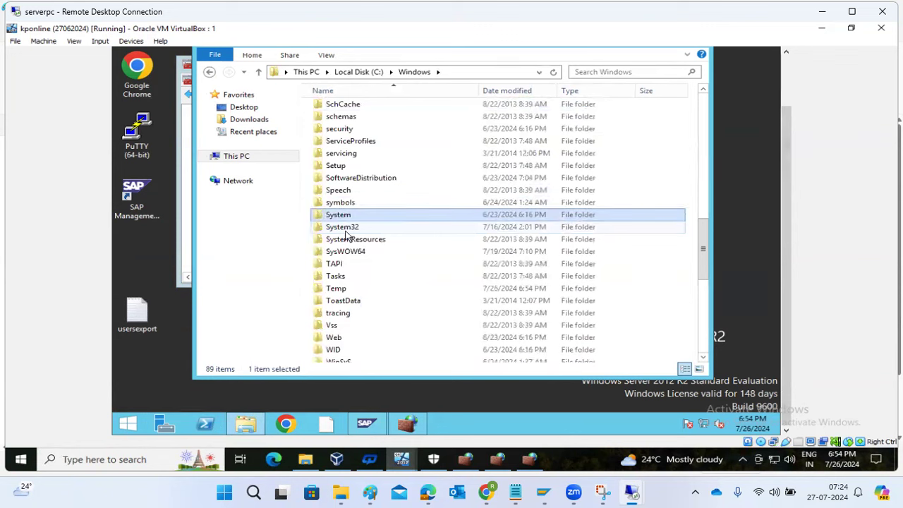
pyautogui.doubleClick(346, 231)
pyautogui.click(346, 232)
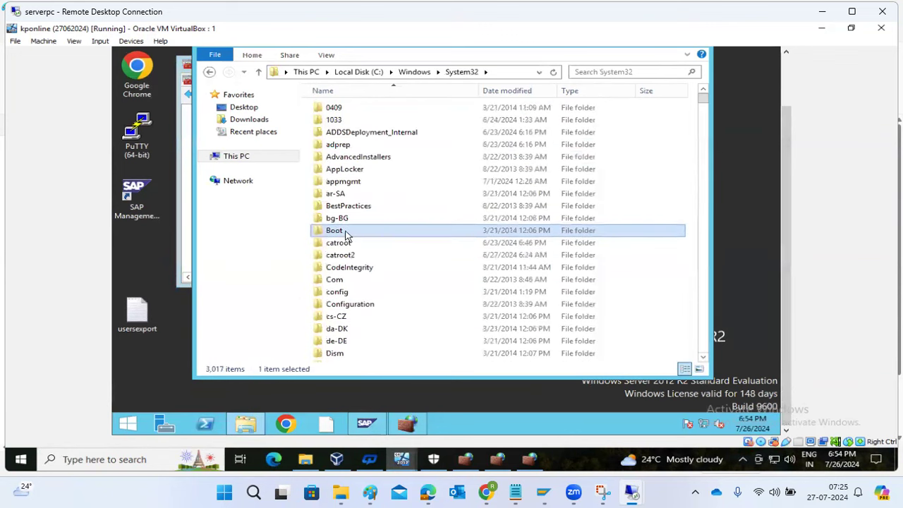
pyautogui.write('drivers')
pyautogui.press('Return')
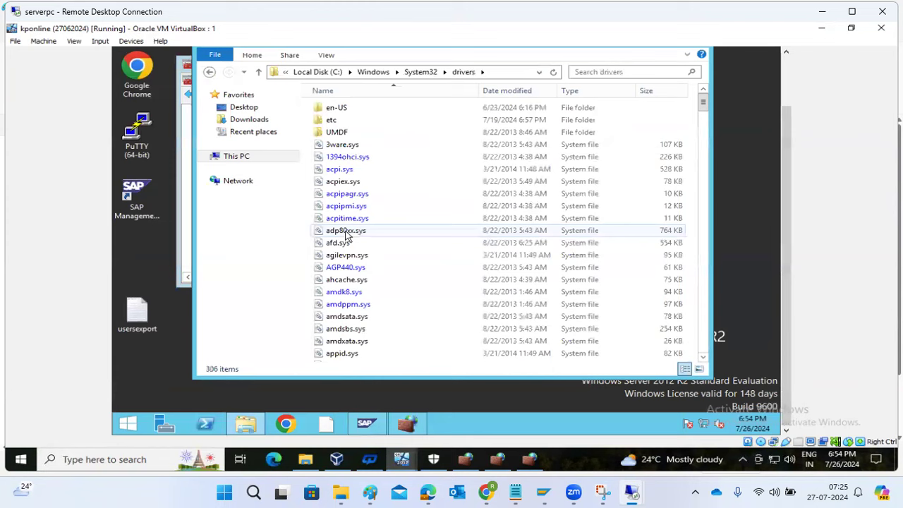
# Open the hosts file from the etc folder in Notepad and view the host name entries at its end.
pyautogui.click(336, 125)
pyautogui.doubleClick(335, 122)
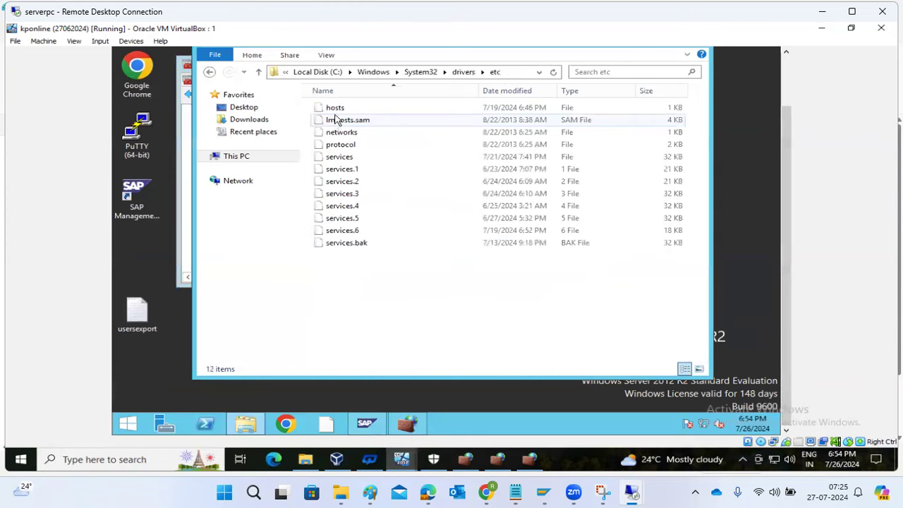
pyautogui.doubleClick(333, 109)
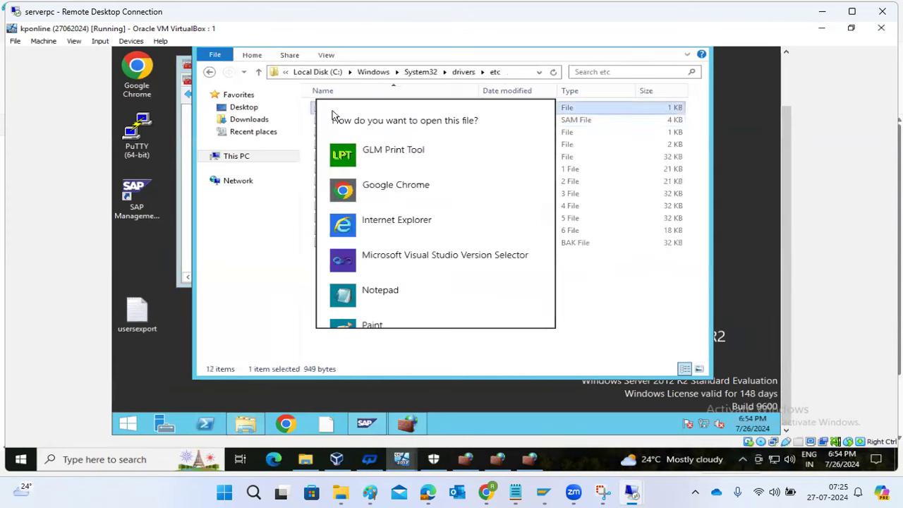
pyautogui.click(378, 292)
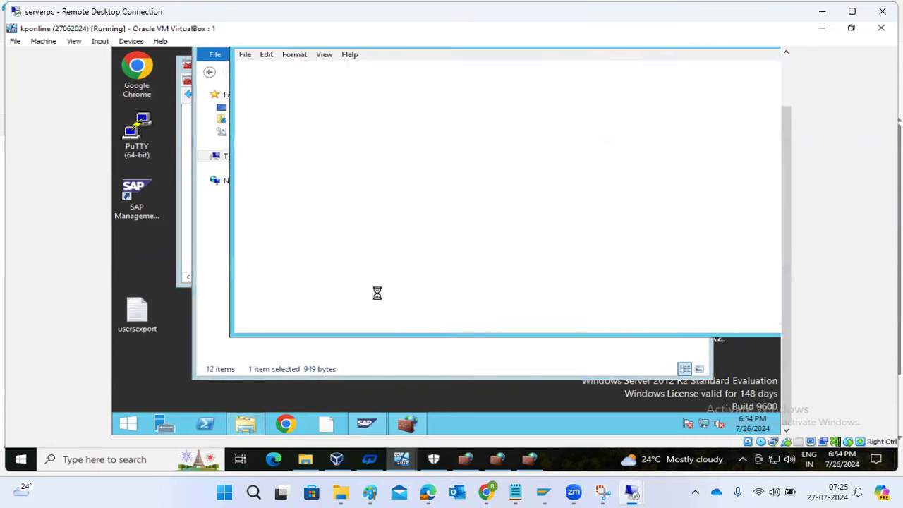
pyautogui.scroll(-1, 372, 279)
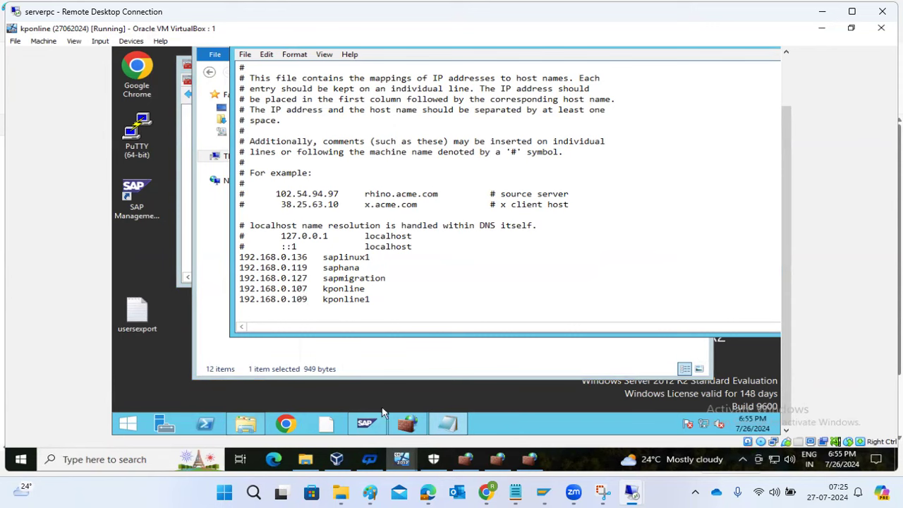
# Compare the access points of NW1 instance kponline 10 with the hosts file entries and close the hosts file.
pyautogui.click(367, 424)
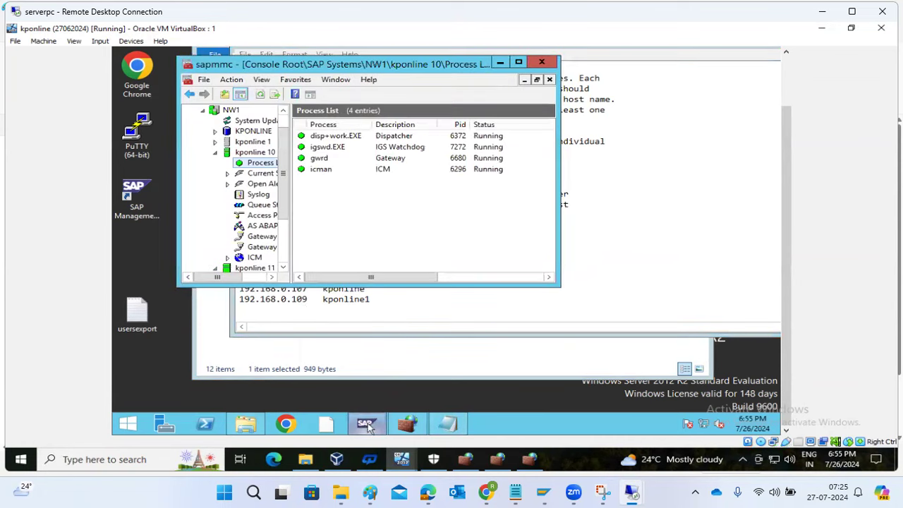
pyautogui.click(255, 216)
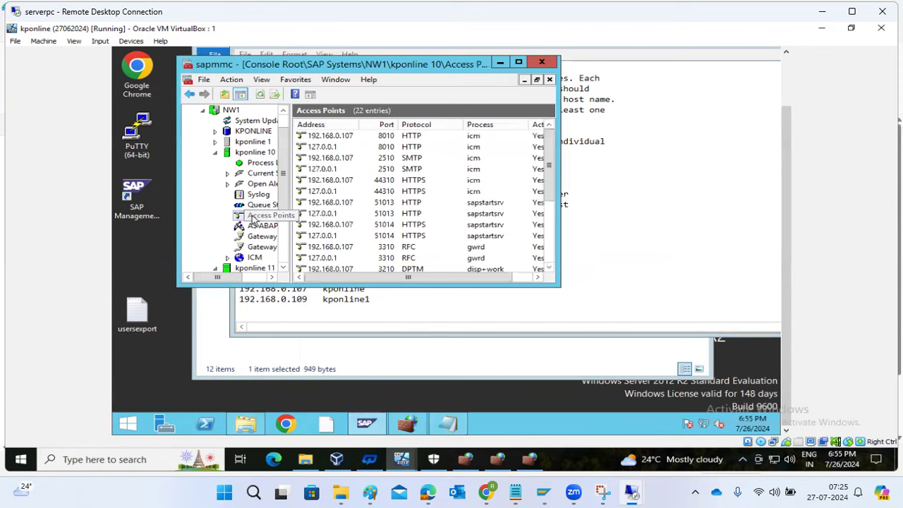
pyautogui.click(447, 424)
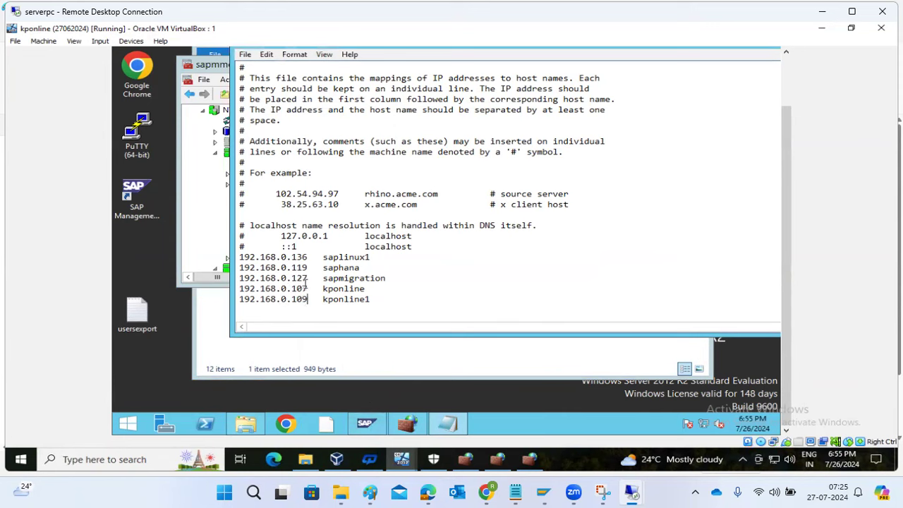
pyautogui.click(788, 82)
pyautogui.moveTo(760, 103); pyautogui.dragTo(701, 102)
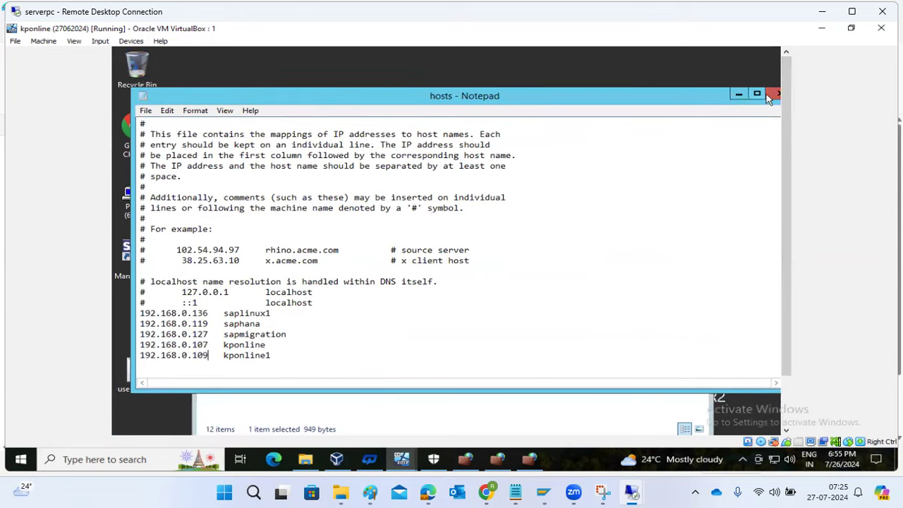
pyautogui.click(773, 94)
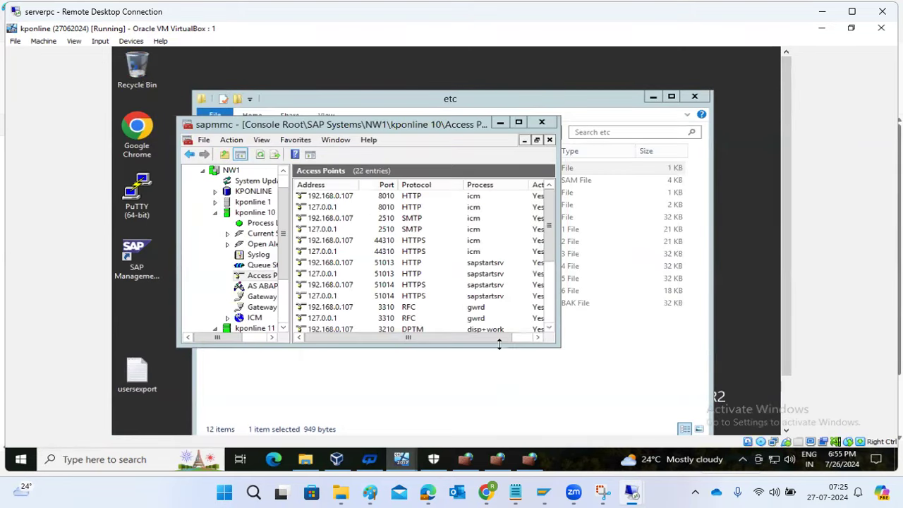
# Switch to the kponline1 (Snapshot 1) virtual machine and browse to C:\Windows in File Explorer.
pyautogui.click(415, 460)
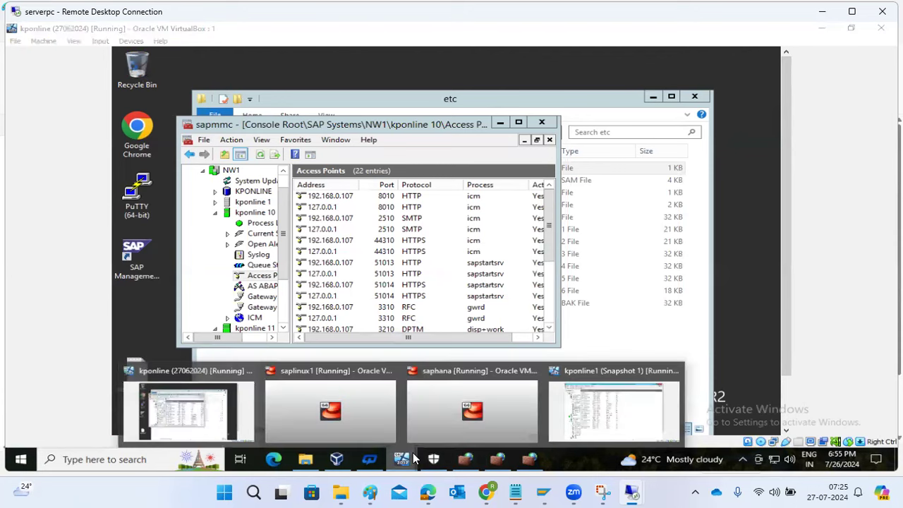
pyautogui.click(592, 405)
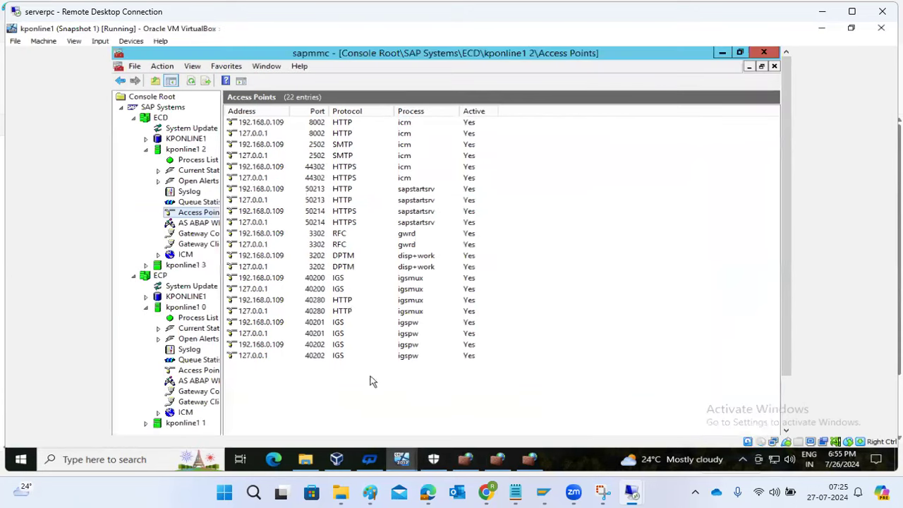
pyautogui.click(787, 397)
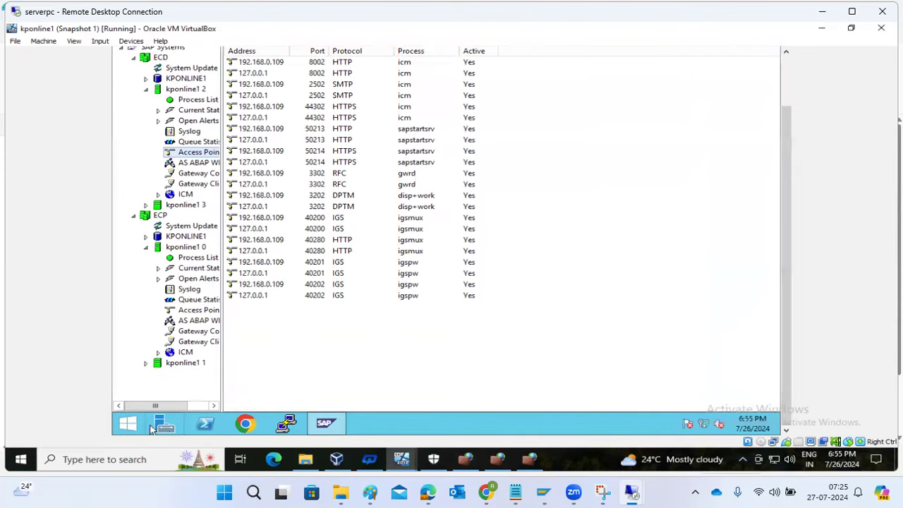
pyautogui.click(139, 426)
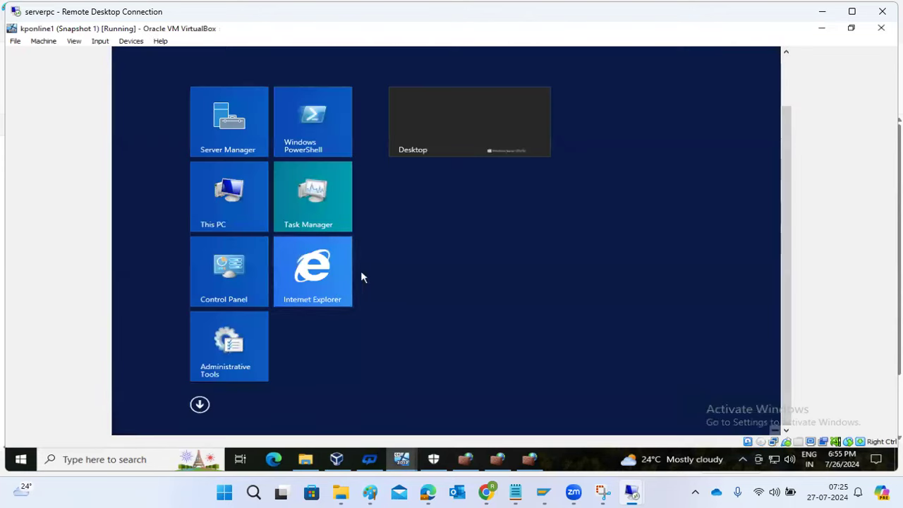
pyautogui.click(232, 202)
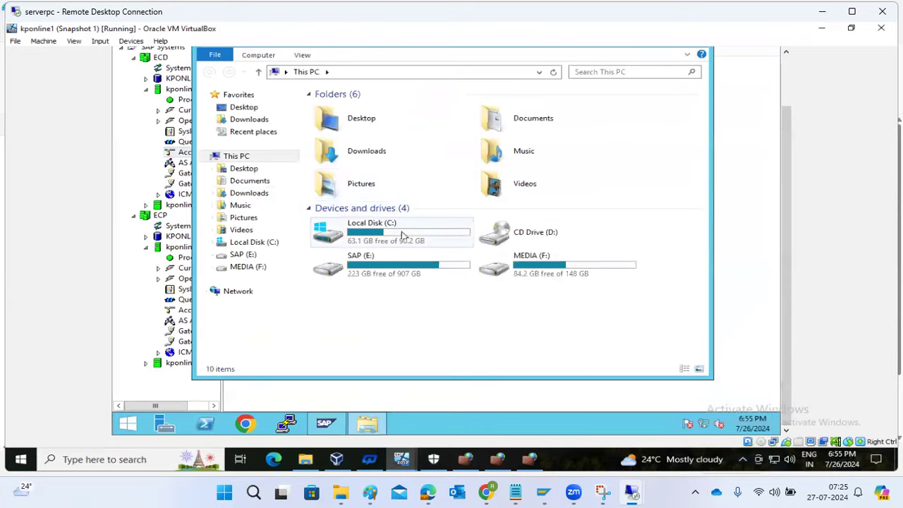
pyautogui.doubleClick(403, 237)
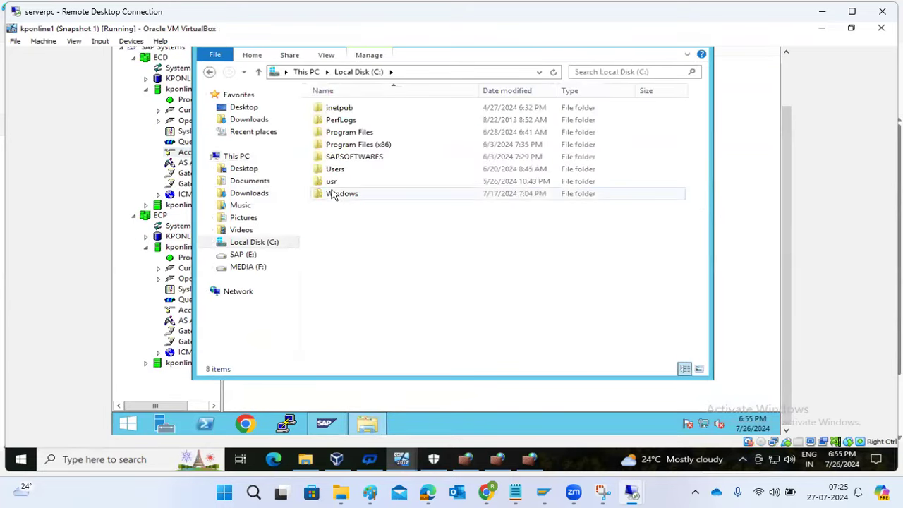
pyautogui.doubleClick(333, 194)
pyautogui.click(333, 194)
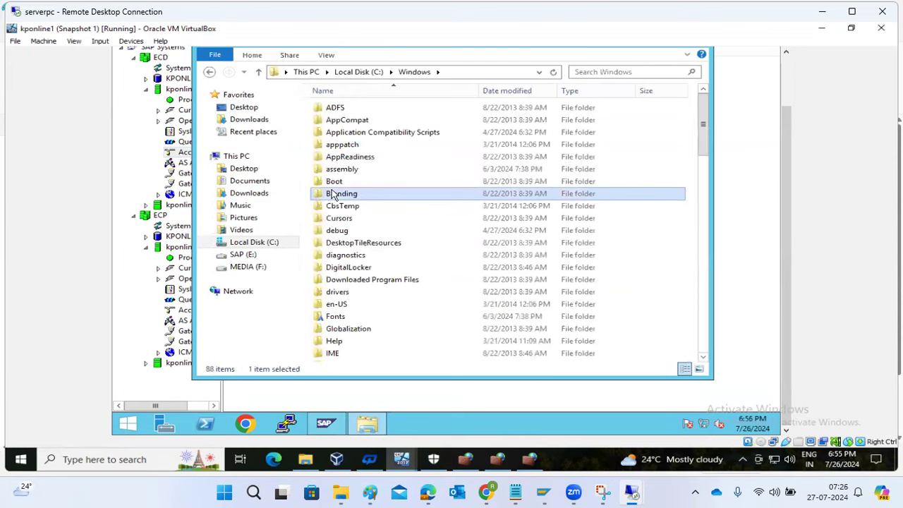
# Open the hosts file from System32\drivers\etc in Notepad.
pyautogui.write('s › Sys')
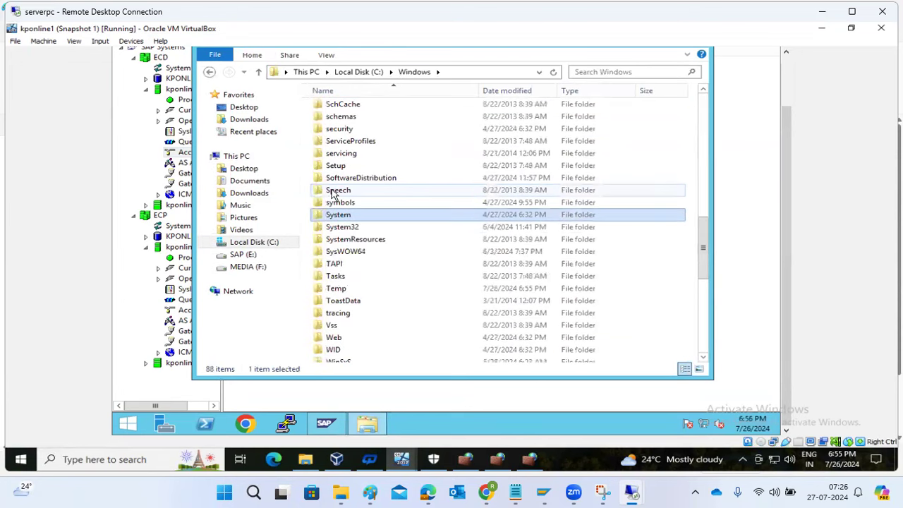
pyautogui.write('tem32')
pyautogui.press('Return')
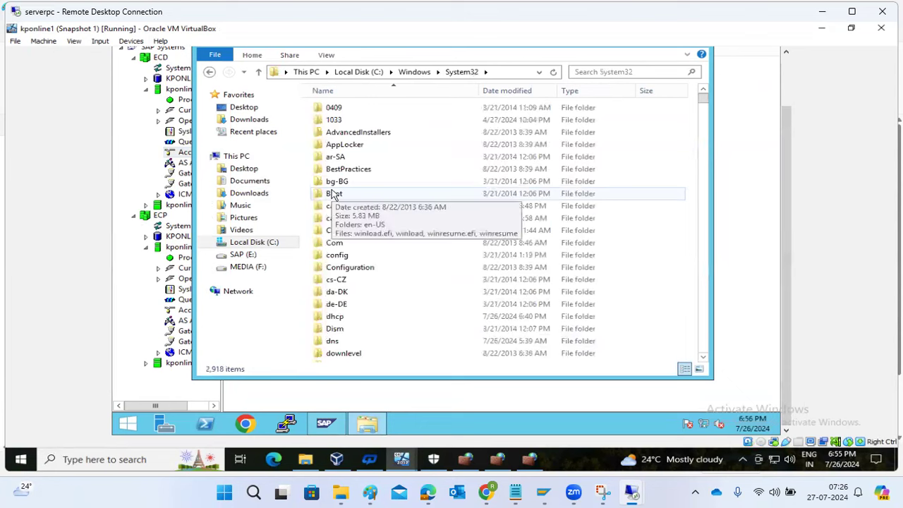
pyautogui.click(333, 195)
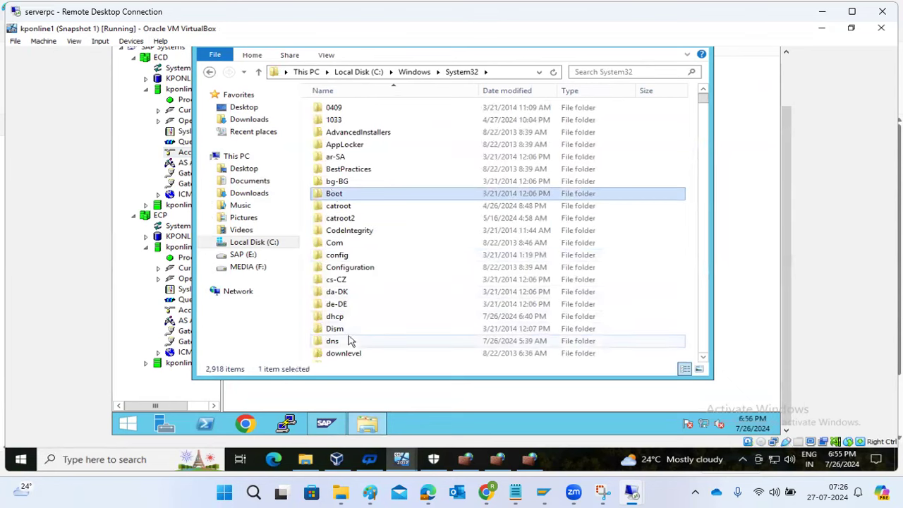
pyautogui.write('dr')
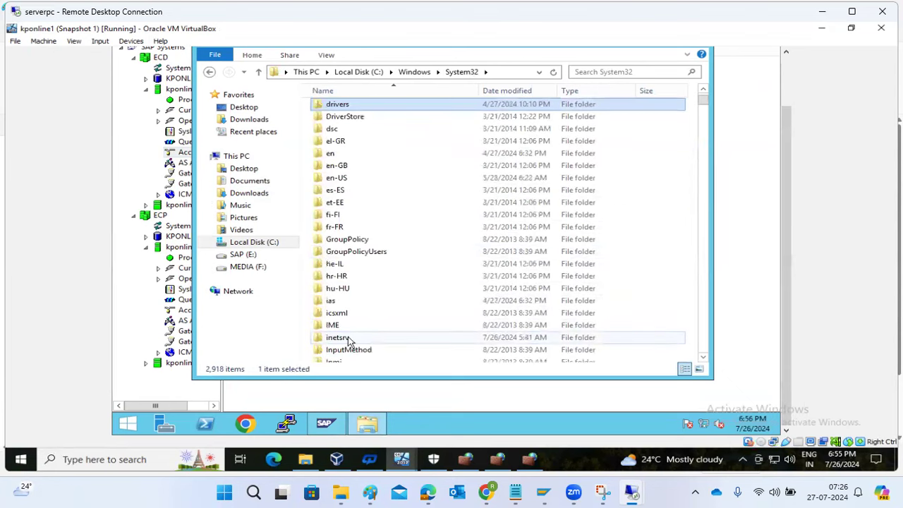
pyautogui.press('Return')
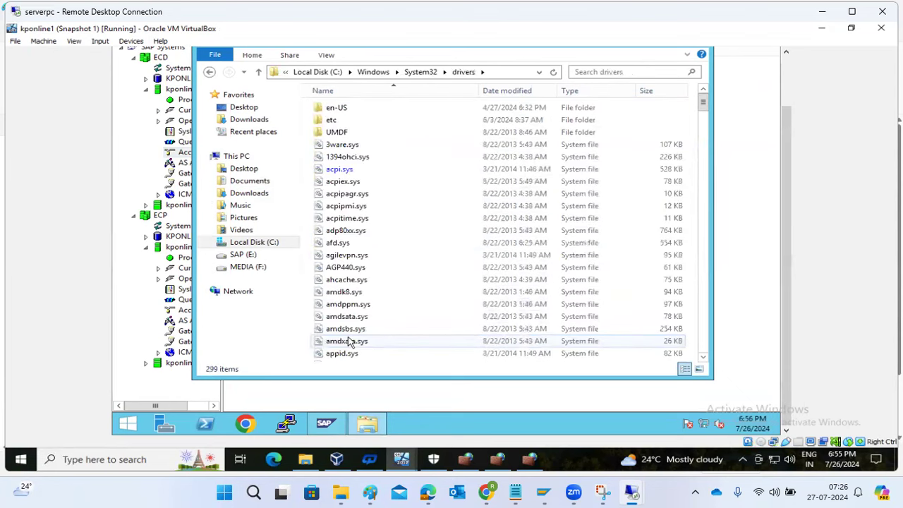
pyautogui.doubleClick(333, 121)
pyautogui.doubleClick(329, 109)
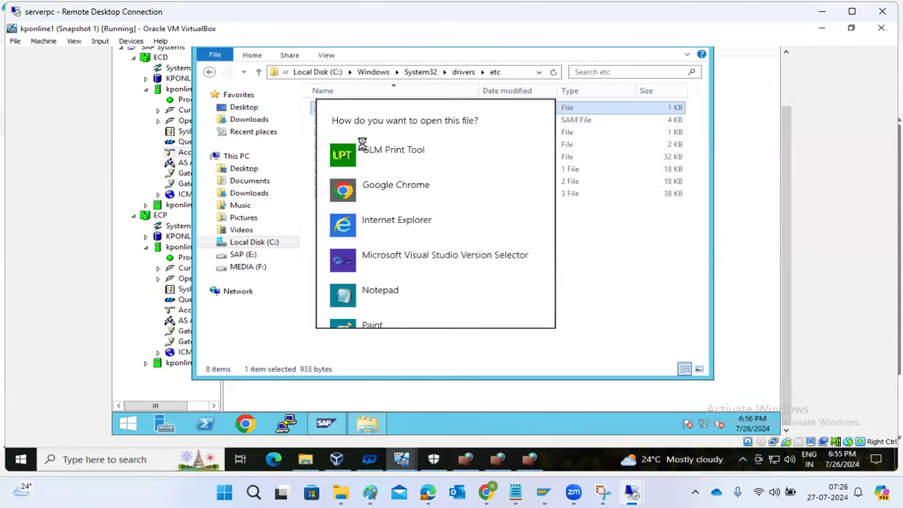
pyautogui.click(379, 302)
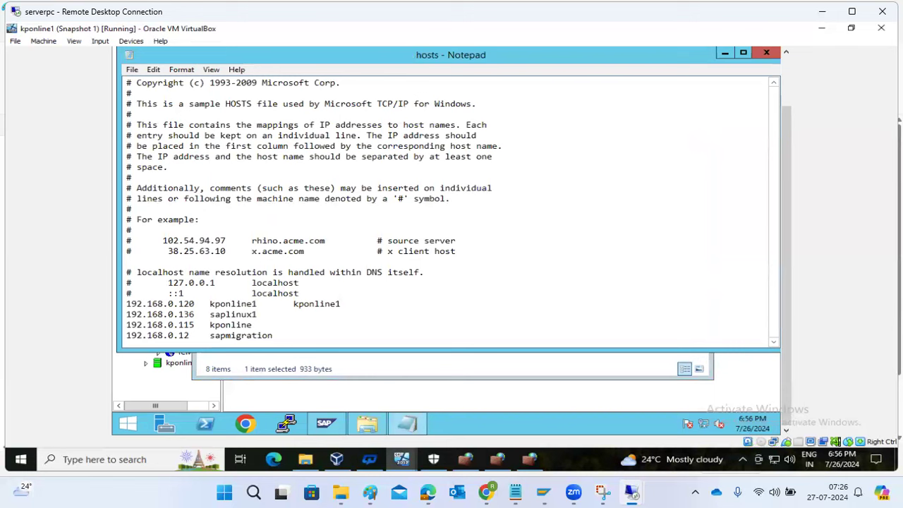
# Set the IP address of the kponline1 entry in the hosts file to 192.168.0.109.
pyautogui.click(325, 424)
pyautogui.click(326, 425)
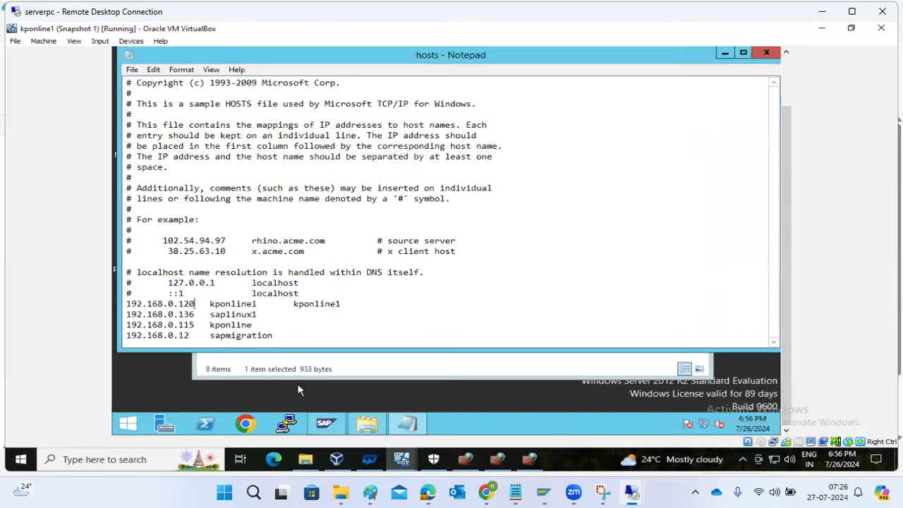
pyautogui.press('BackSpace')
pyautogui.moveTo(357, 430)
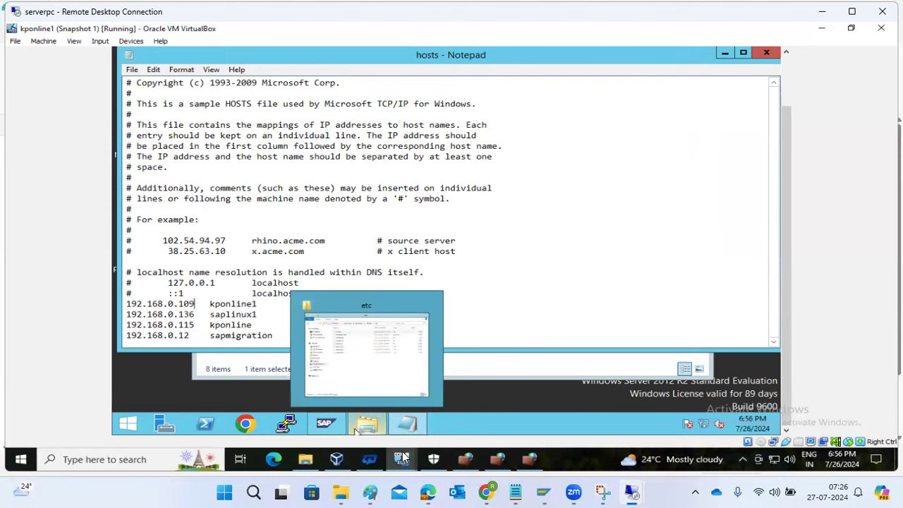
# Look up the NW1 server's address on the kponline virtual machine and set the kponline entry in kponline1's hosts file to 192.168.0.107.
pyautogui.click(402, 459)
pyautogui.click(205, 413)
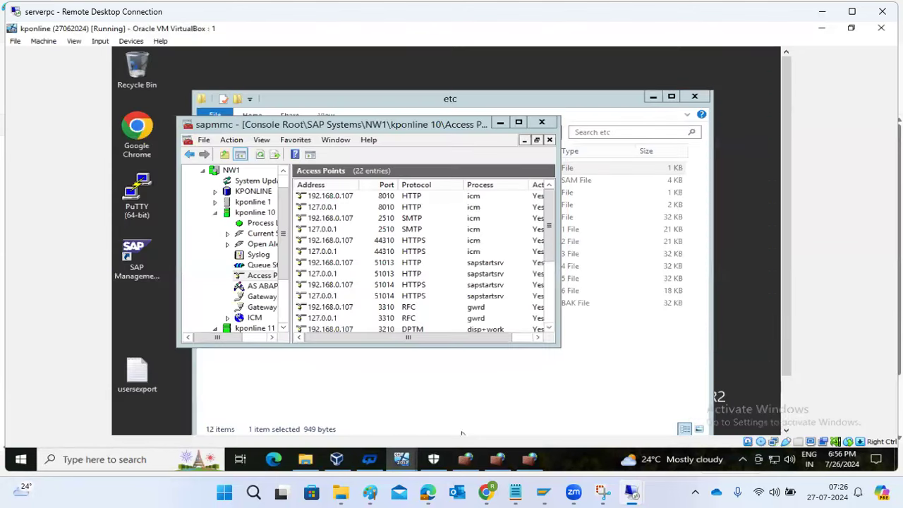
pyautogui.click(402, 460)
pyautogui.click(607, 400)
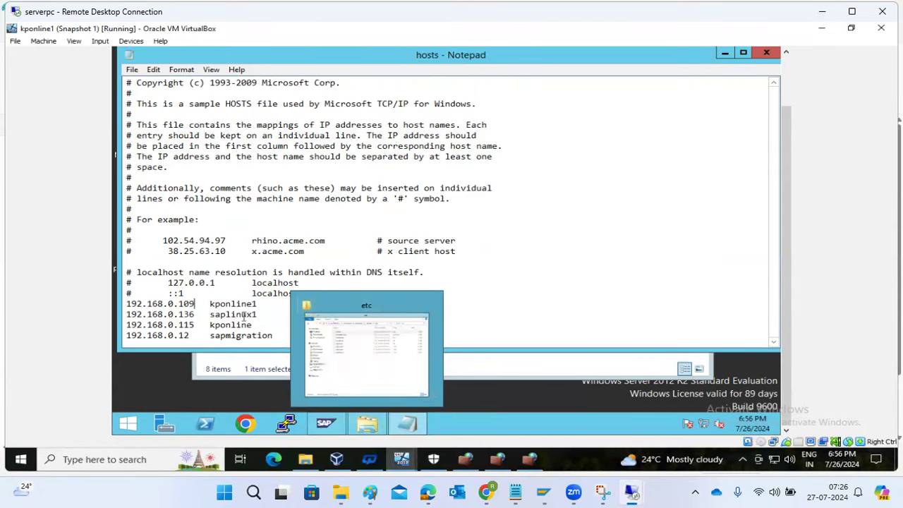
pyautogui.click(194, 326)
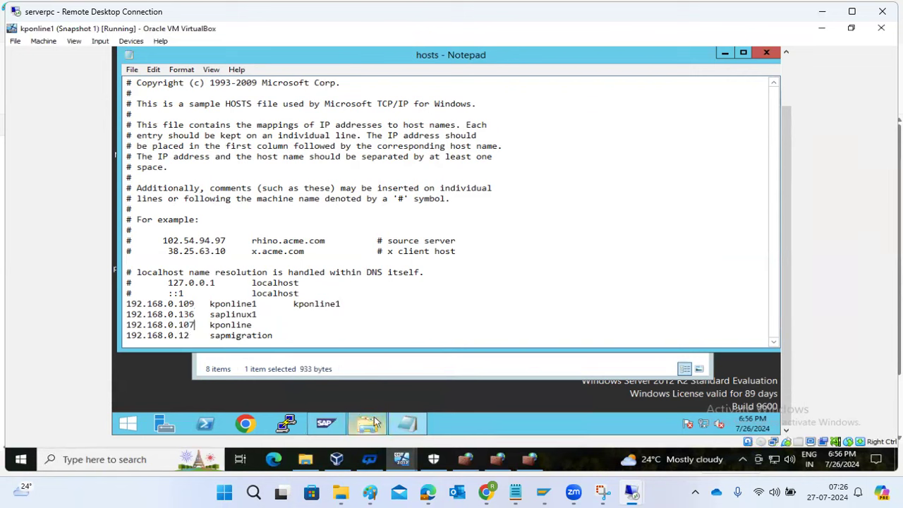
pyautogui.moveTo(408, 459)
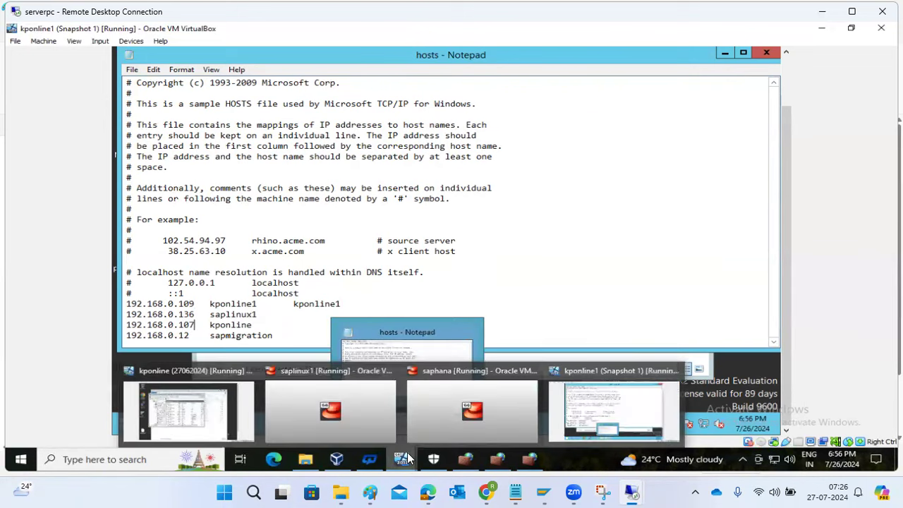
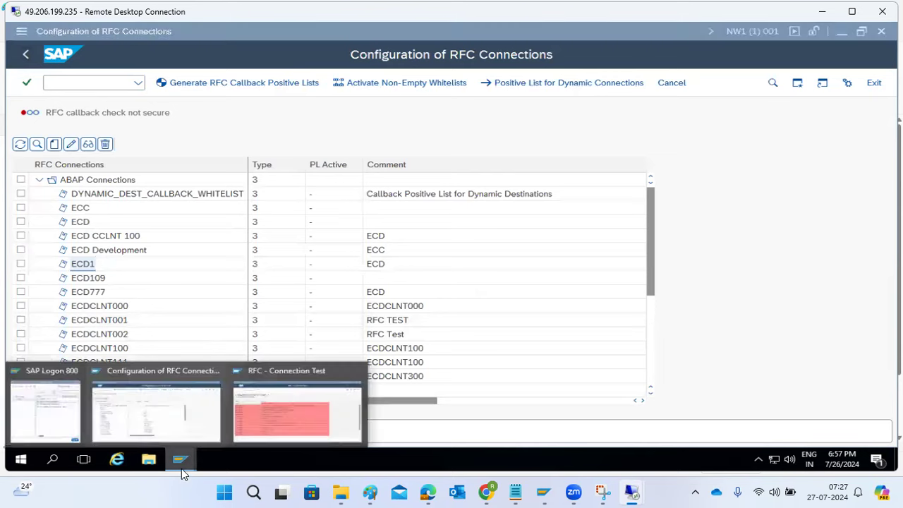
# Review the NW1CLNT001_1 connection test error details in the ECD client 100 session and return to the RFC connections list.
pyautogui.click(276, 433)
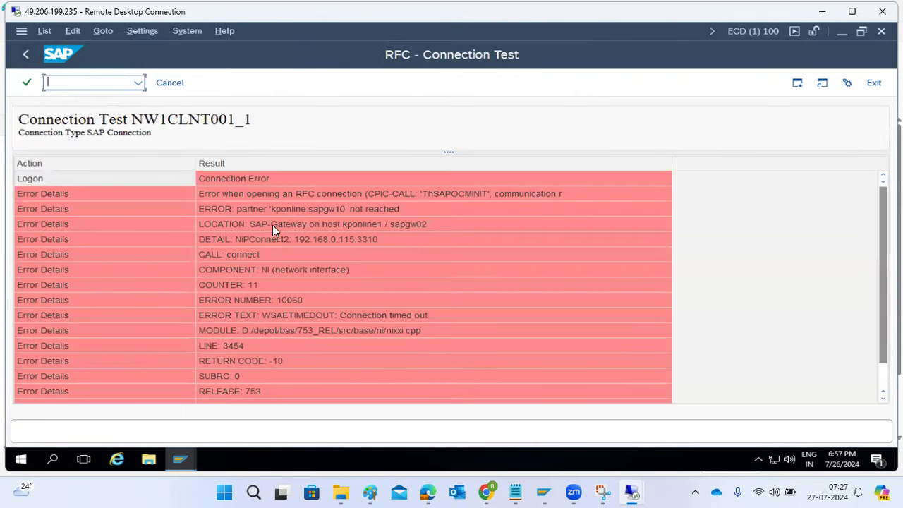
pyautogui.click(355, 211)
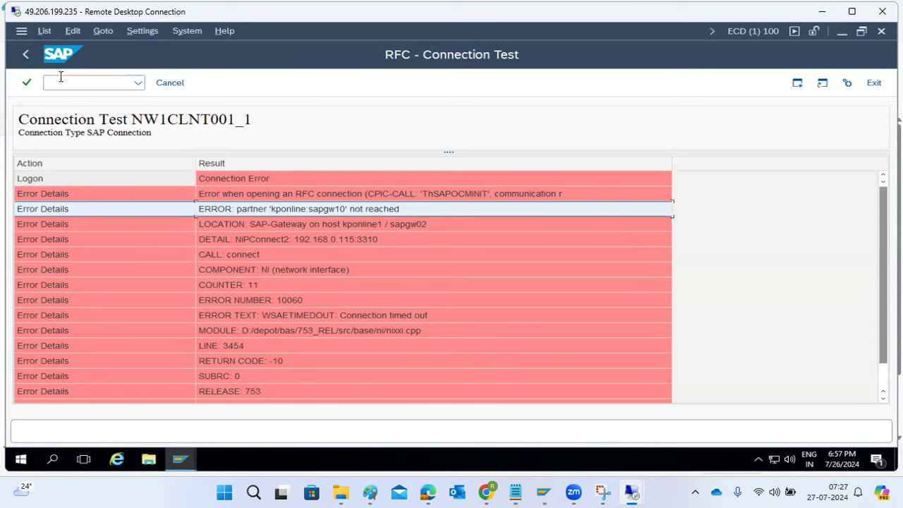
pyautogui.click(25, 58)
pyautogui.click(25, 57)
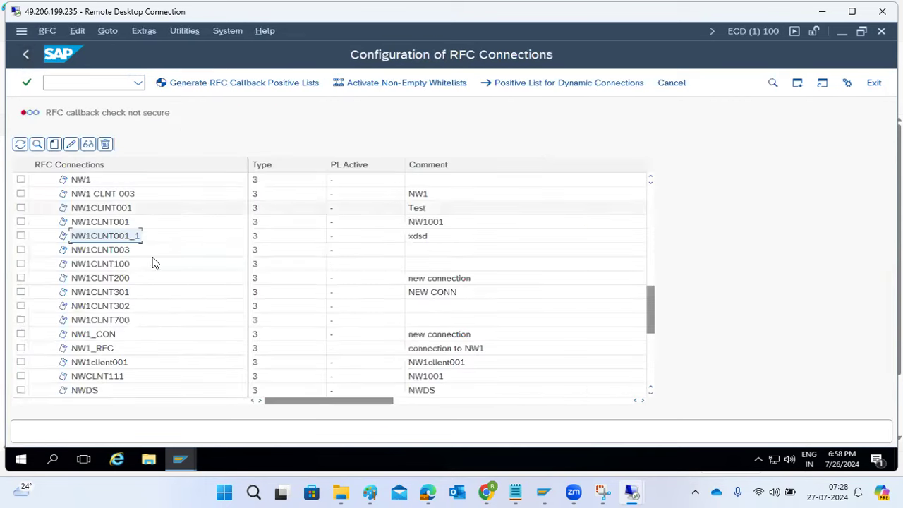
# Switch to the NW1 client 001 session and leave the RFC configuration for the SAP Easy Access screen.
pyautogui.moveTo(185, 462)
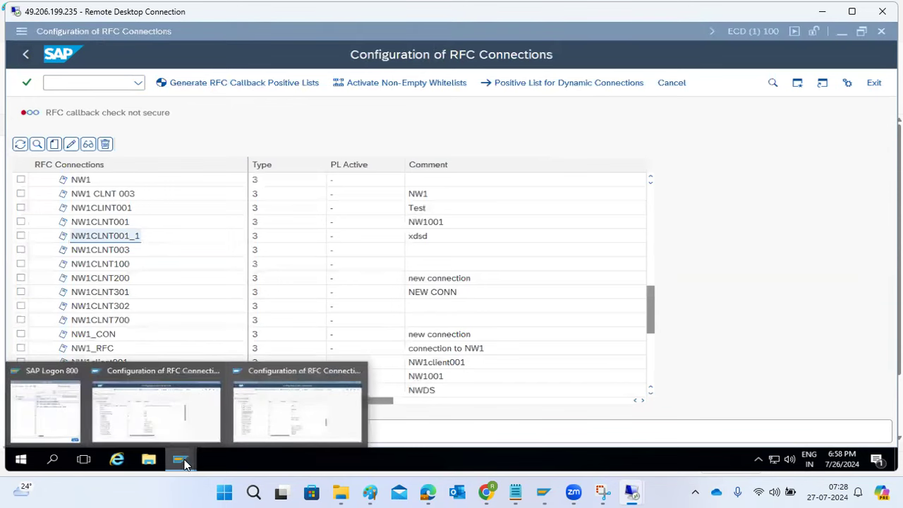
pyautogui.click(140, 414)
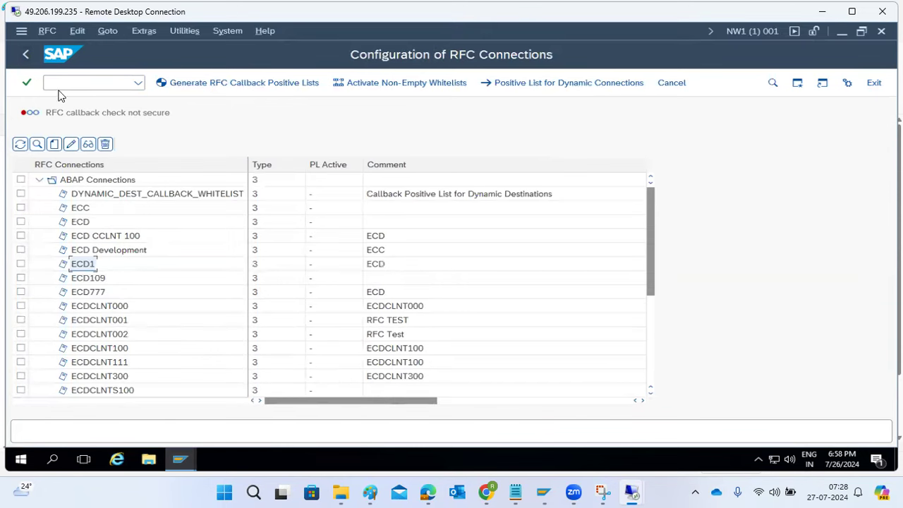
pyautogui.click(25, 55)
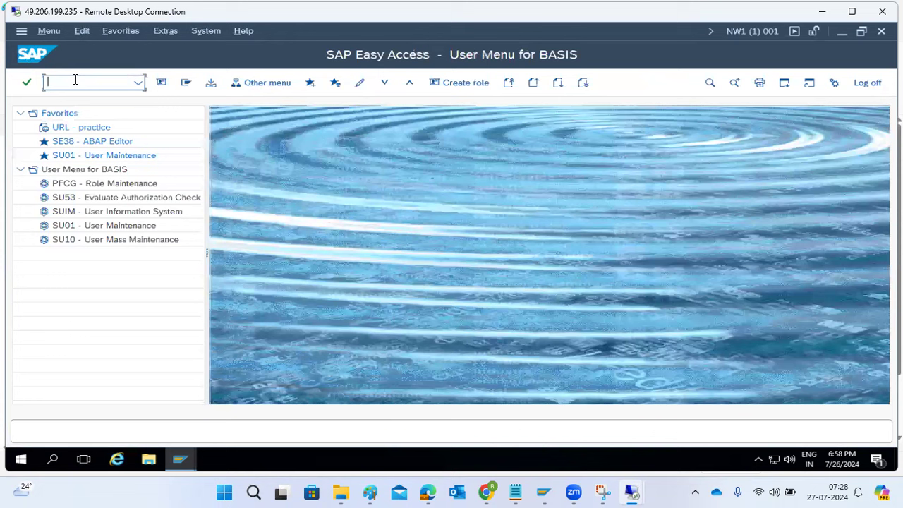
pyautogui.write('sm5')
pyautogui.press('BackSpace')
pyautogui.press('BackSpace')
# In Paint, add a text box under the REMOTE CLIENT COPY heading with the lines "SCC9 - RCC" and "Sele".
pyautogui.click(370, 492)
pyautogui.click(23, 199)
pyautogui.moveTo(22, 200); pyautogui.dragTo(468, 410)
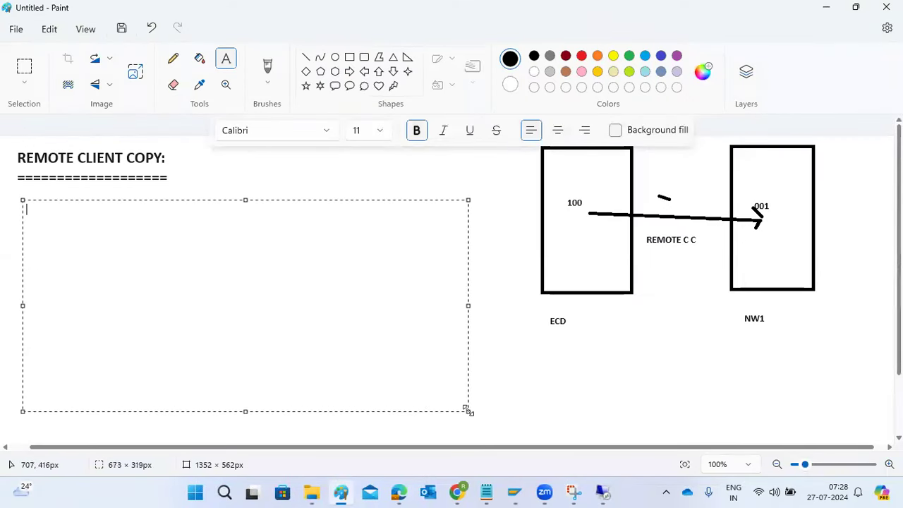
pyautogui.write('SCC9 - RCC')
pyautogui.press('Return')
pyautogui.write('Sele')
# Open transaction SCC9 in NW1 client 001 and set source destination ECD1 with profile SAP_USER for the remote copy.
pyautogui.moveTo(602, 492)
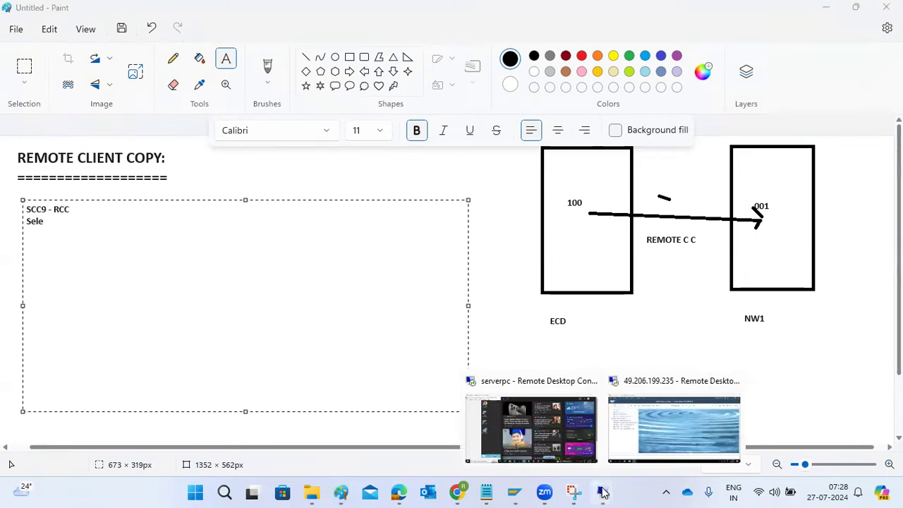
pyautogui.click(663, 407)
pyautogui.write('scc9')
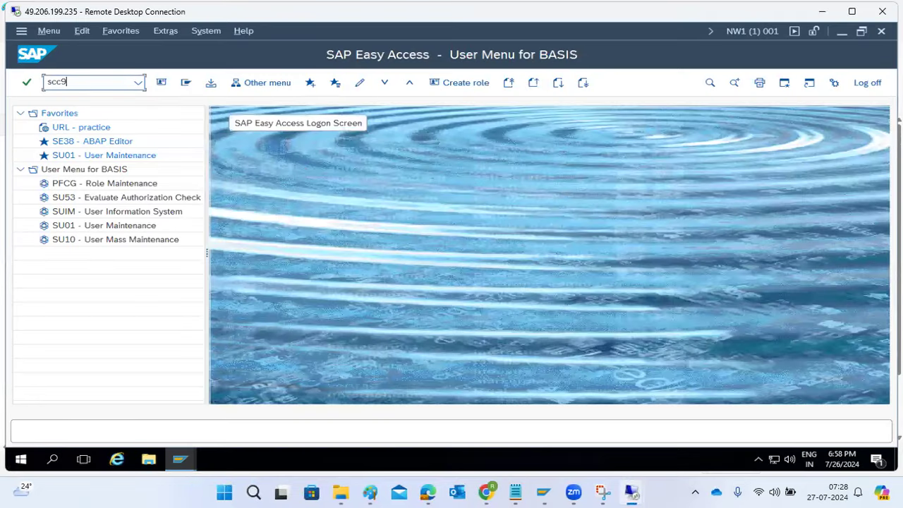
pyautogui.press('Return')
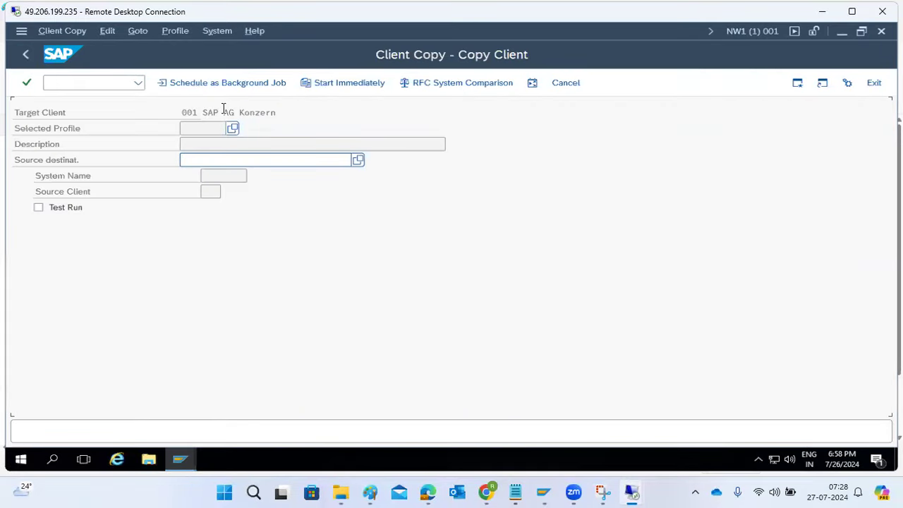
pyautogui.click(331, 161)
pyautogui.click(359, 159)
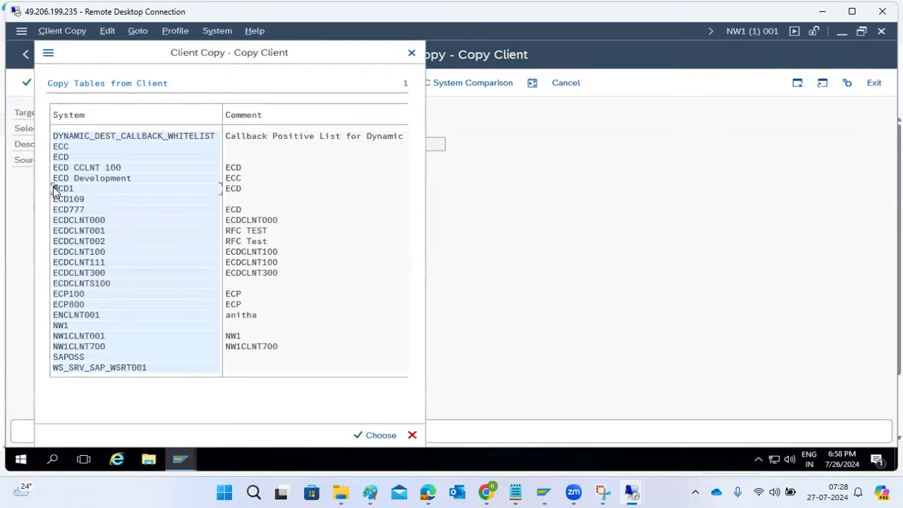
pyautogui.doubleClick(55, 189)
pyautogui.click(232, 129)
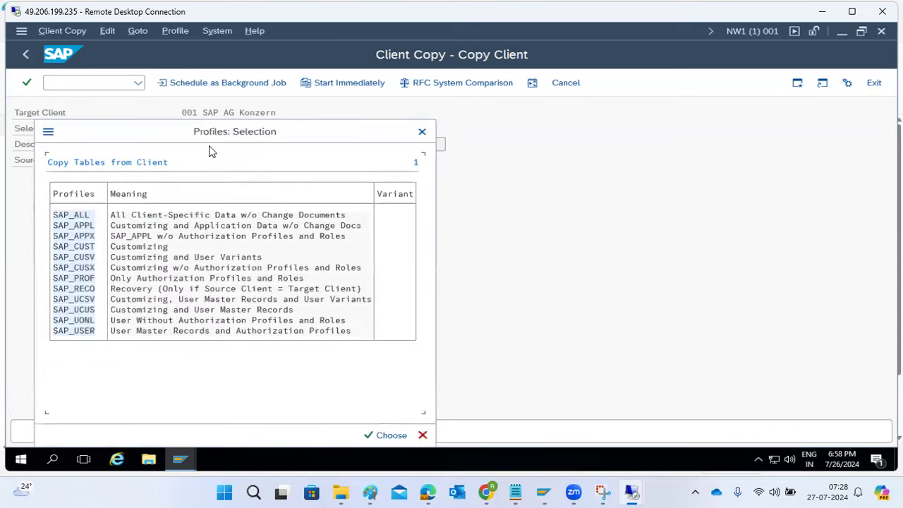
pyautogui.doubleClick(67, 331)
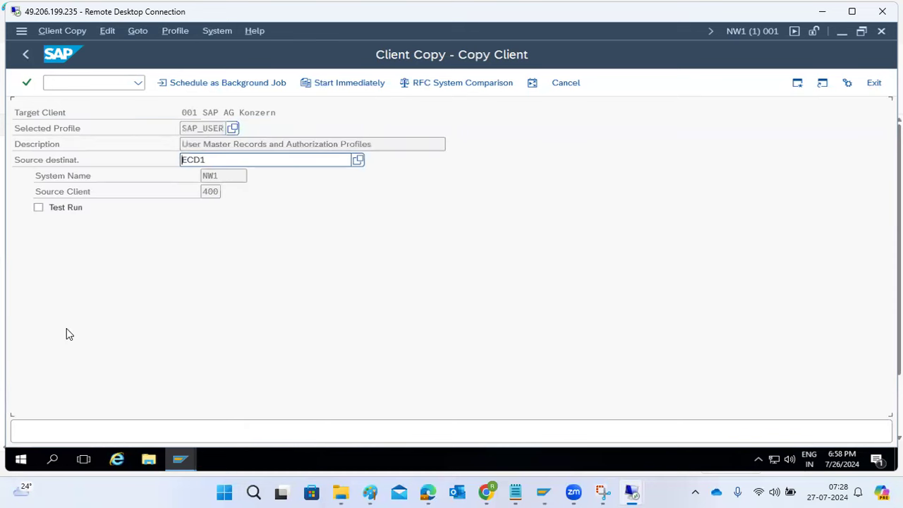
# Schedule the remote client copy as a background job that starts immediately, accepting the verified parameters.
pyautogui.click(247, 88)
pyautogui.click(60, 212)
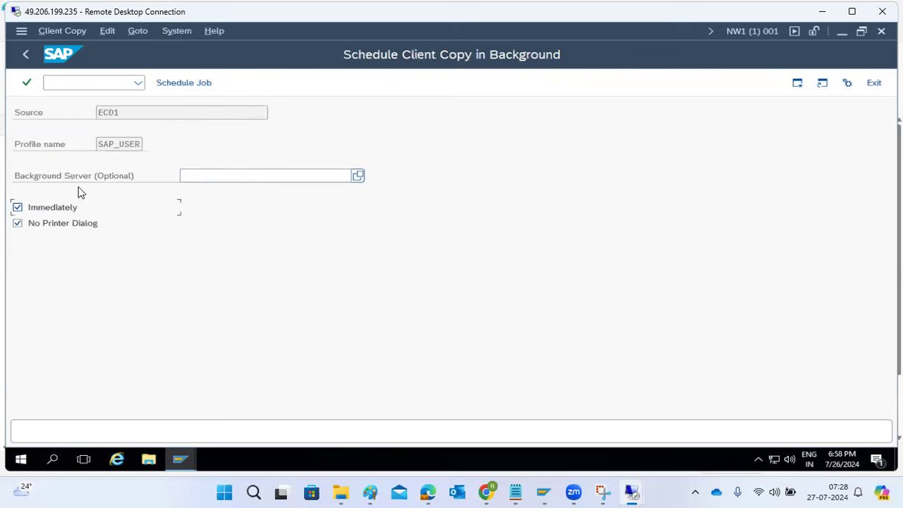
pyautogui.click(177, 86)
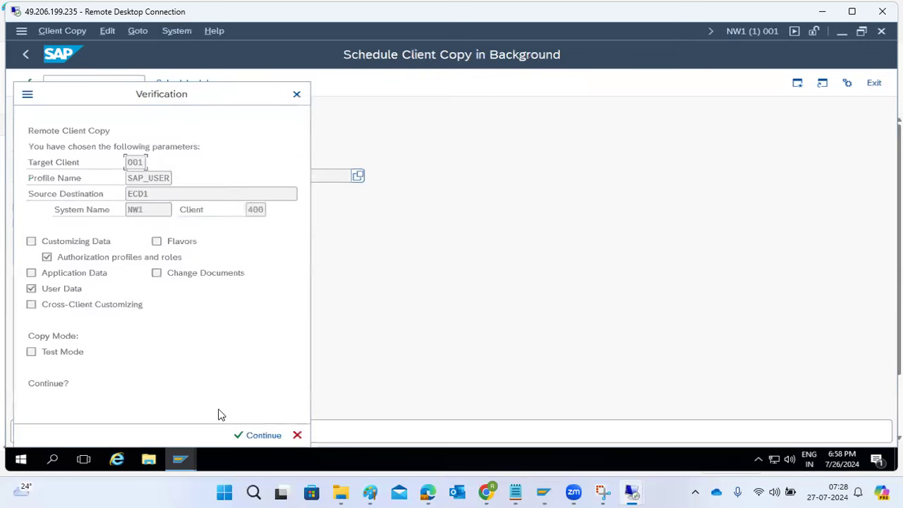
pyautogui.click(255, 436)
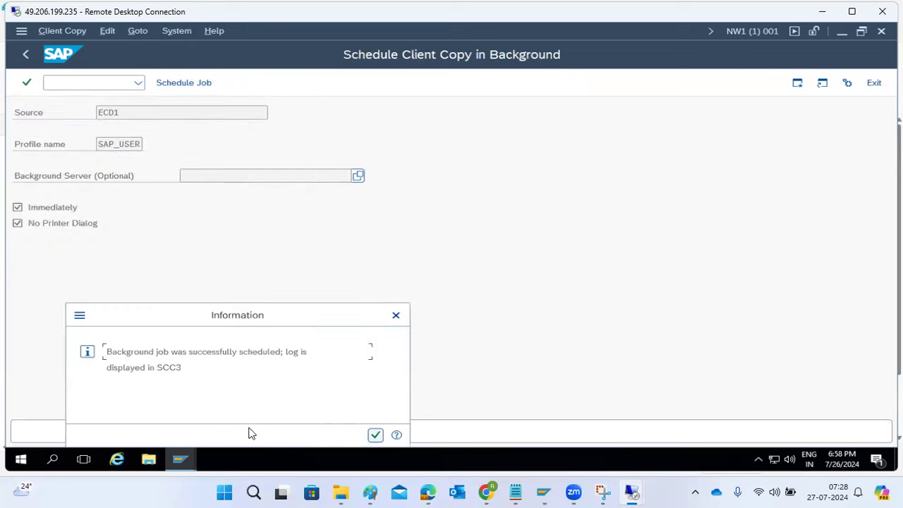
pyautogui.click(376, 435)
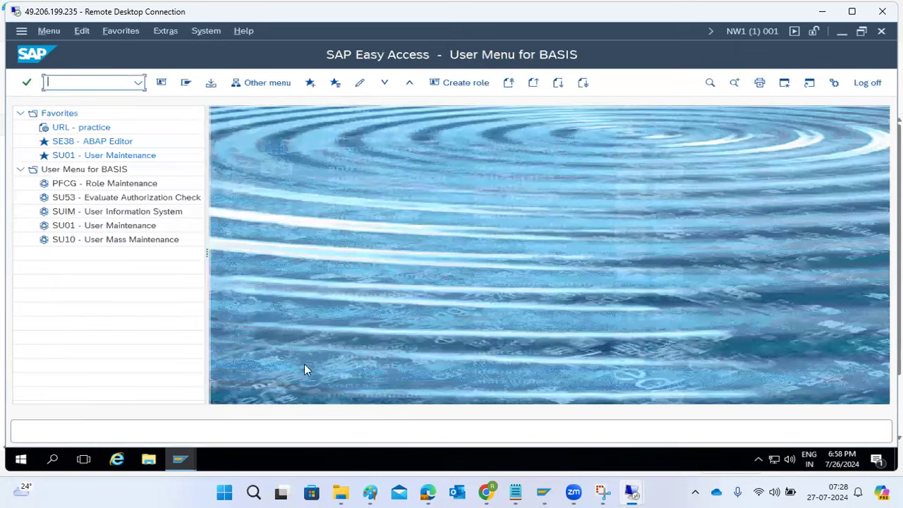
# Examine the status of the remote copy from ECD1 in the SCC3 client copy logs.
pyautogui.write('scc3')
pyautogui.press('Return')
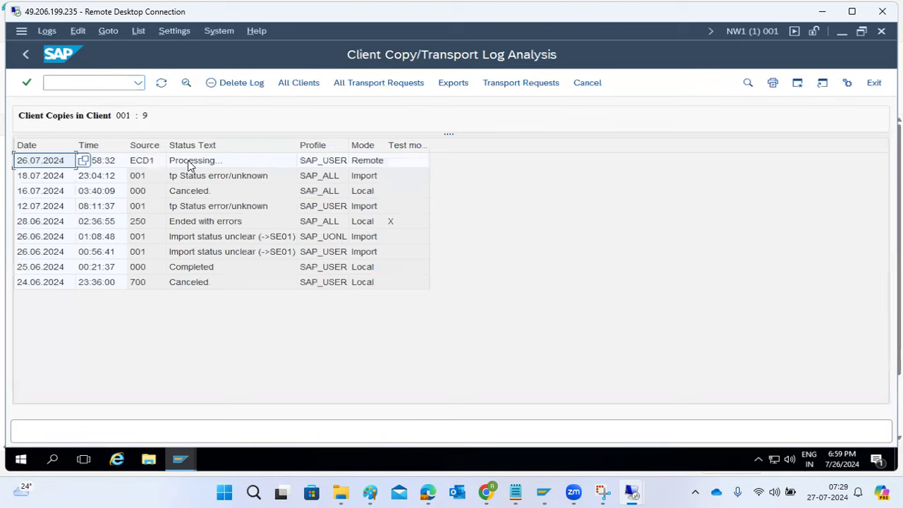
pyautogui.click(372, 162)
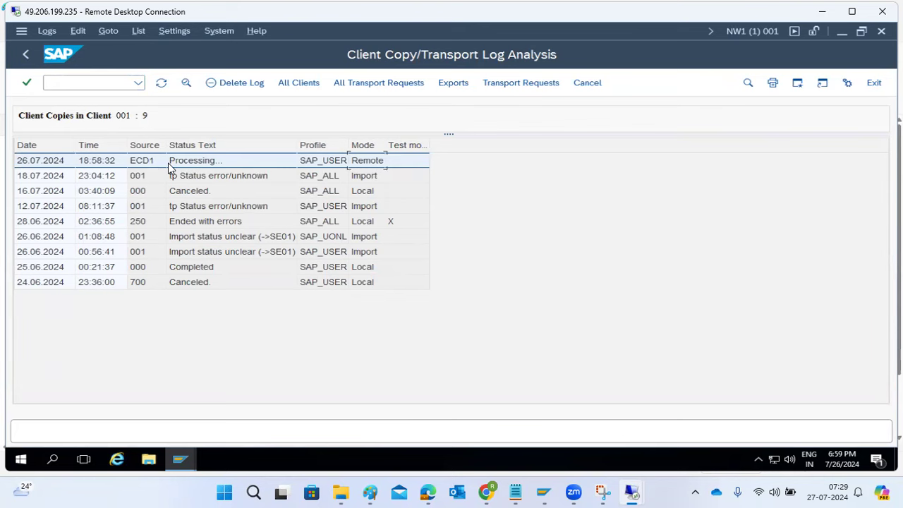
pyautogui.click(26, 55)
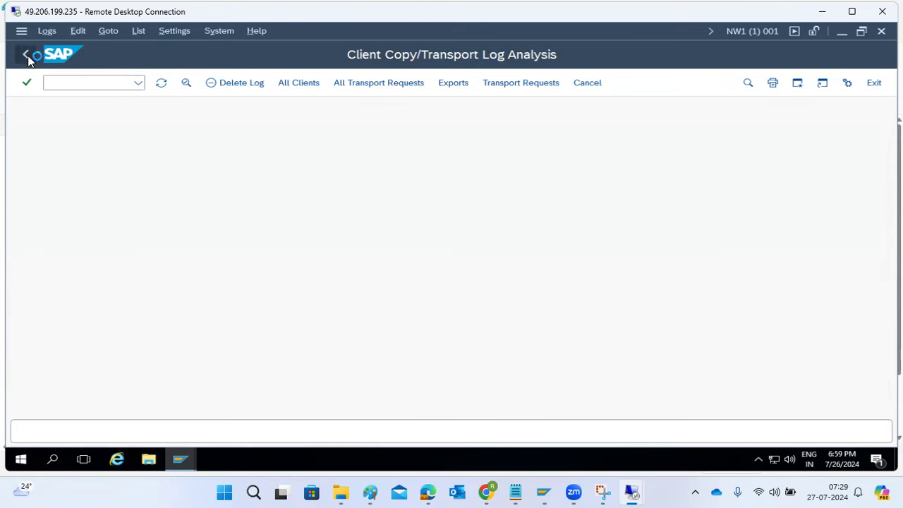
# Check the client copy job in the SM37 job overview, refresh its status, and return to SAP Easy Access.
pyautogui.click(79, 82)
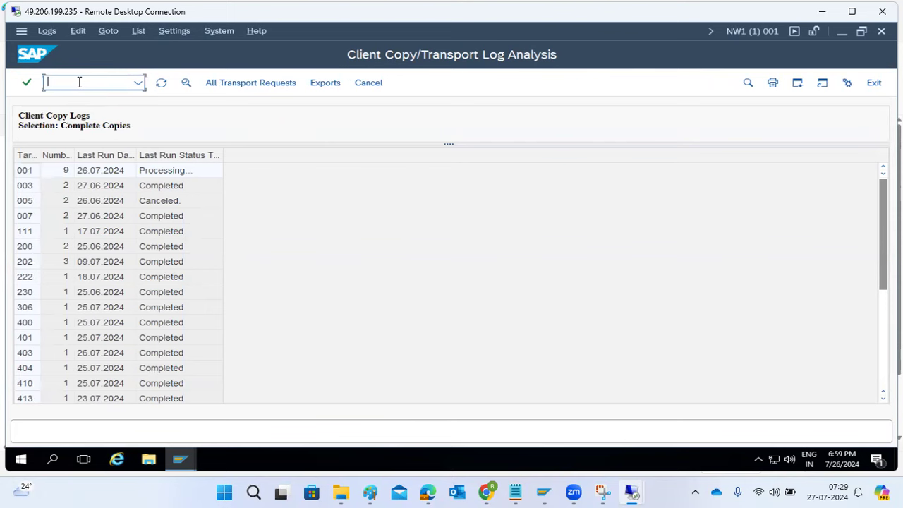
pyautogui.write('/nsm59')
pyautogui.press('BackSpace')
pyautogui.press('BackSpace')
pyautogui.press('BackSpace')
pyautogui.write('m37')
pyautogui.press('Return')
pyautogui.click(186, 84)
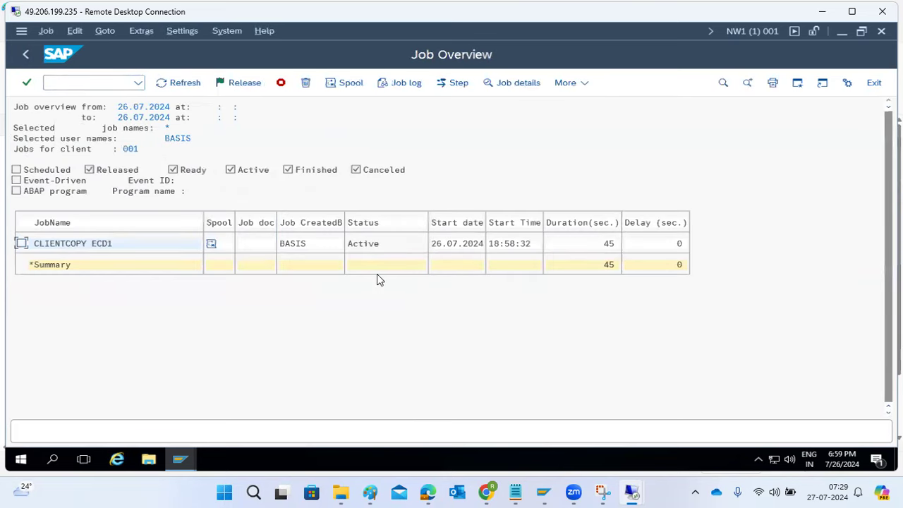
pyautogui.click(181, 85)
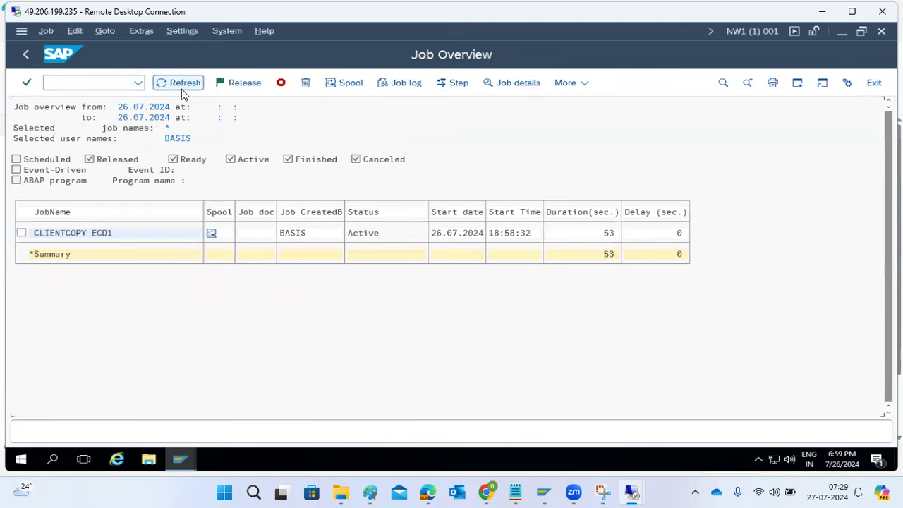
pyautogui.click(181, 88)
pyautogui.click(25, 56)
pyautogui.click(27, 57)
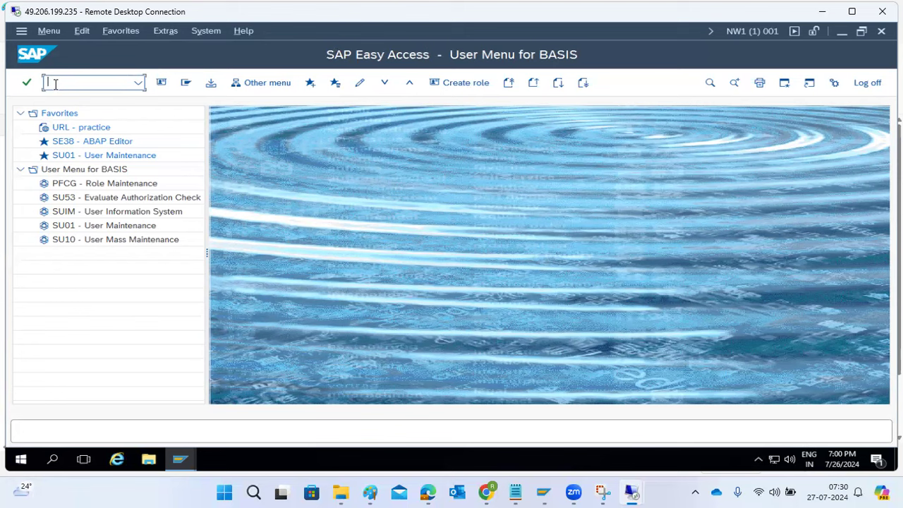
# Reopen transaction SCC9 to view the remote client copy settings.
pyautogui.write('scc9n')
pyautogui.press('Return')
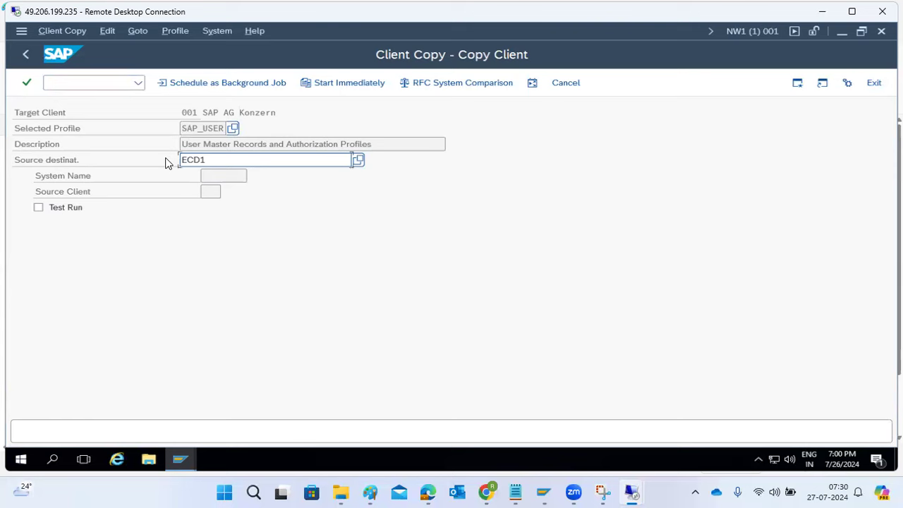
# Open local client copy transaction SCCL, choose profile SAP_USER, view the available source clients, and leave without starting a copy.
pyautogui.click(76, 82)
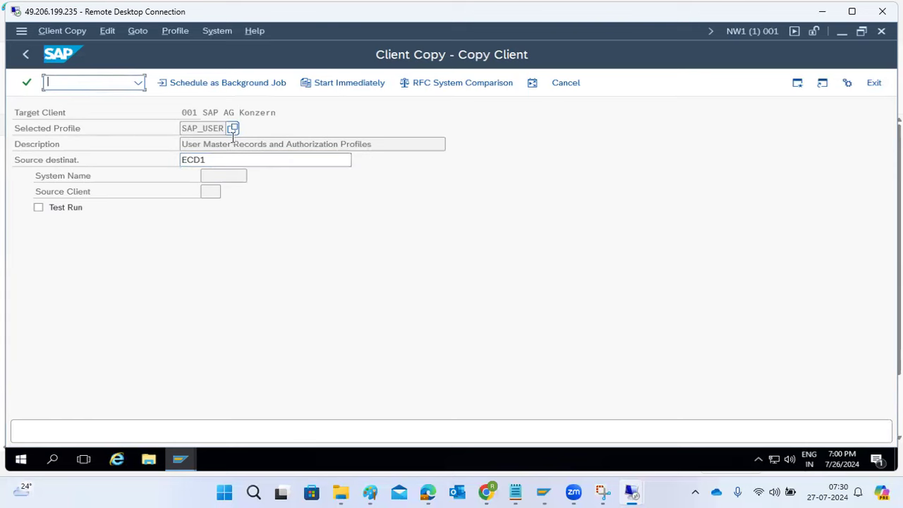
pyautogui.write('/nsccl')
pyautogui.press('Return')
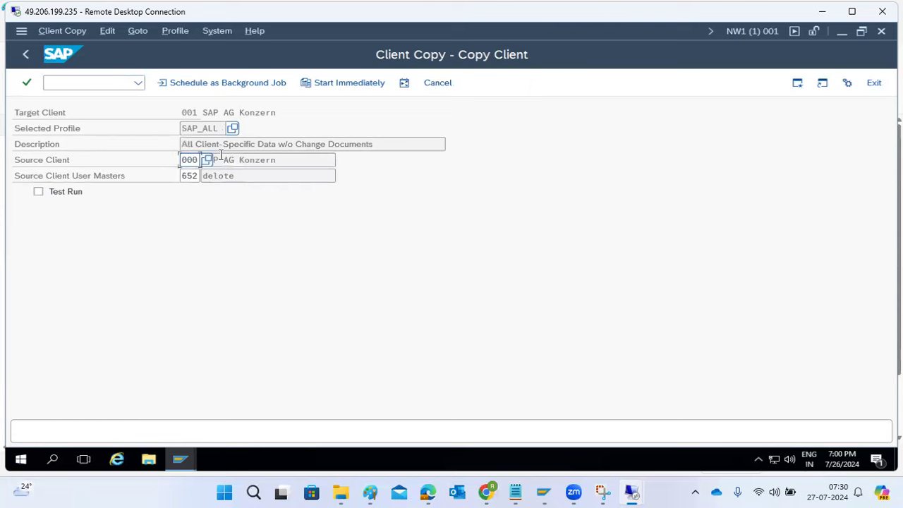
pyautogui.click(232, 128)
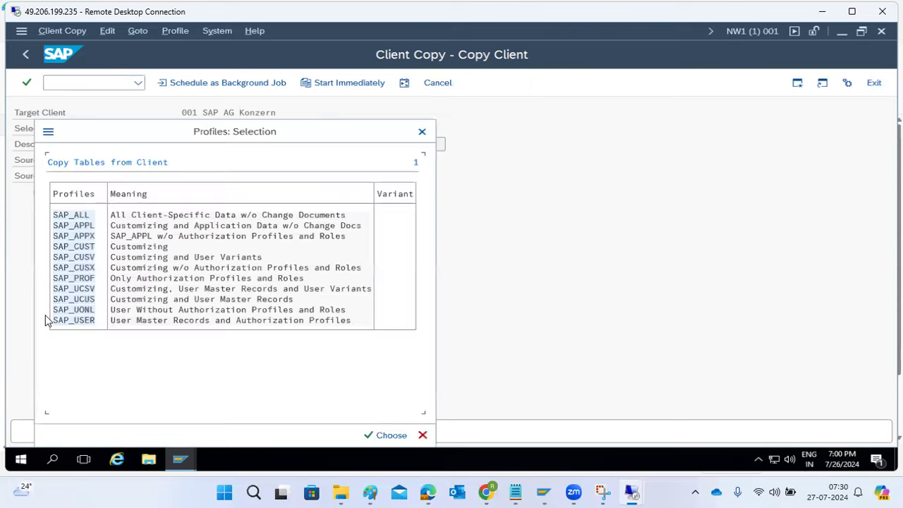
pyautogui.doubleClick(70, 321)
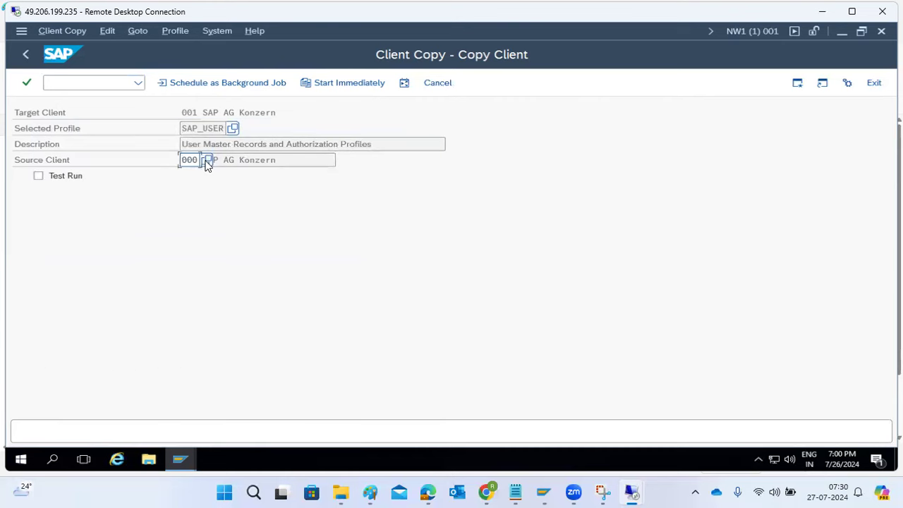
pyautogui.click(206, 160)
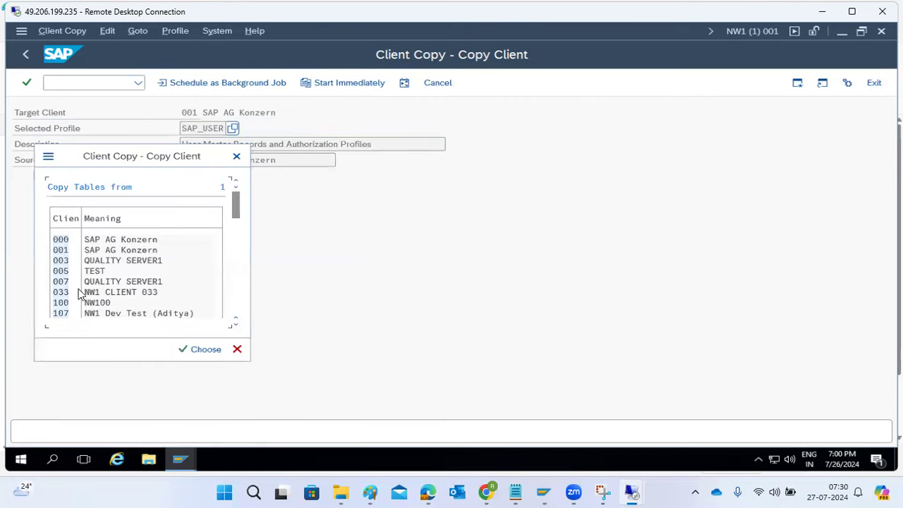
pyautogui.click(240, 349)
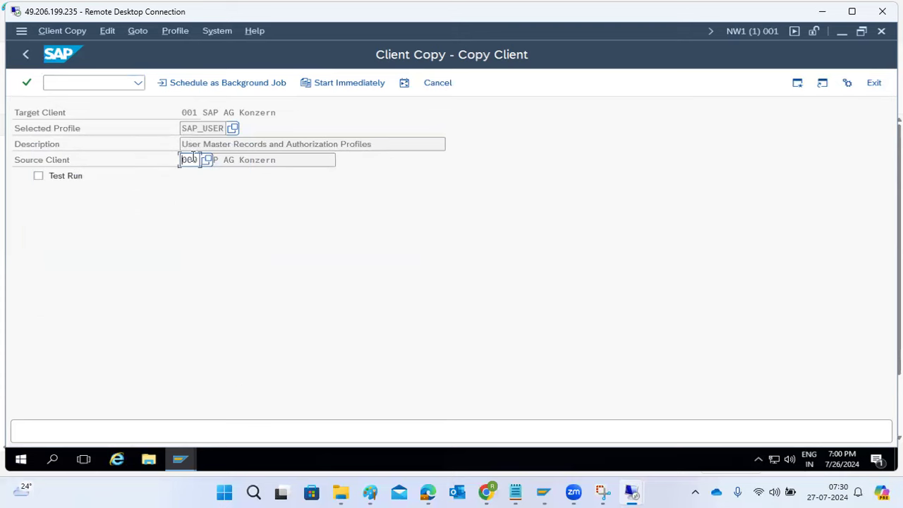
pyautogui.click(26, 54)
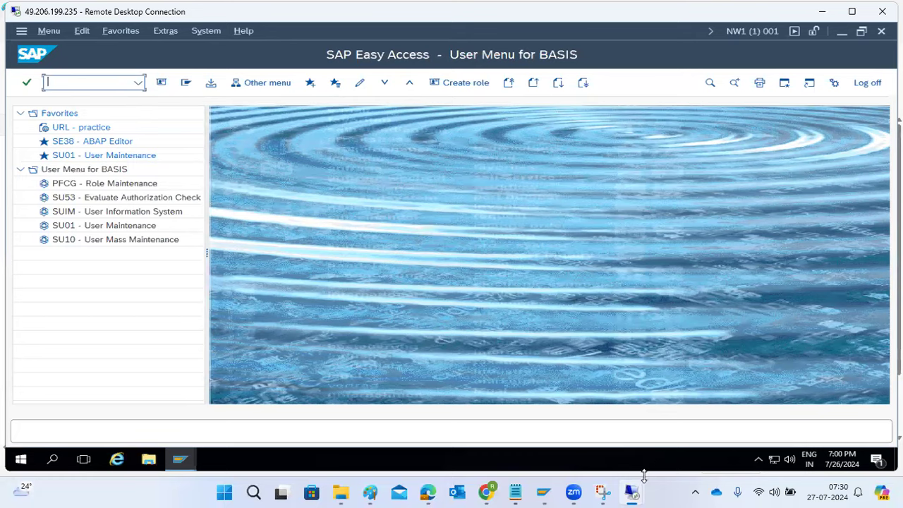
# Switch to the serverpc remote desktop and bring up the kponline1 virtual machine's desktop.
pyautogui.moveTo(631, 485)
pyautogui.click(607, 429)
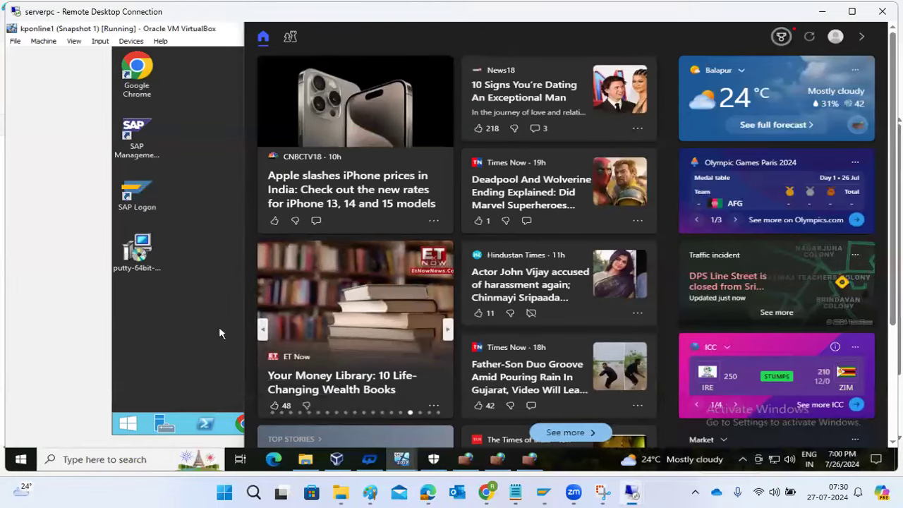
pyautogui.rightClick(462, 459)
pyautogui.click(449, 439)
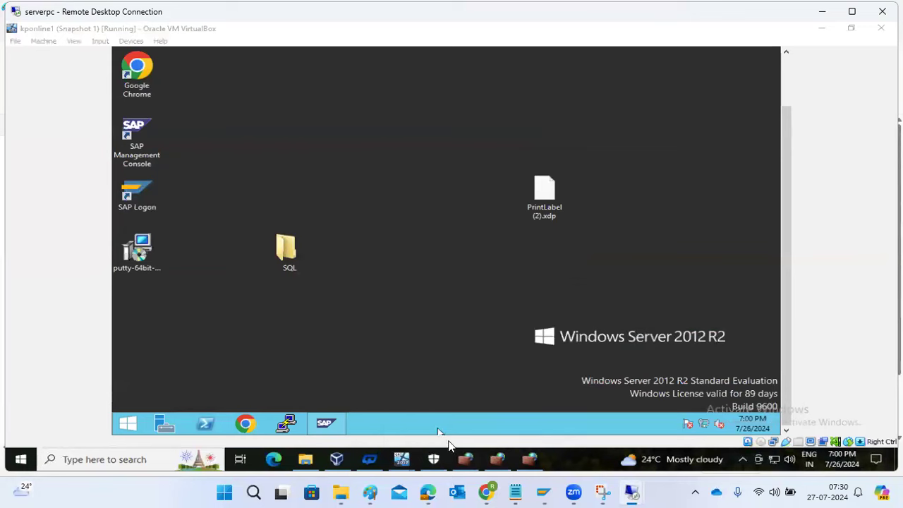
# Close all the open Windows Defender Firewall with Advanced Security windows on the serverpc desktop.
pyautogui.rightClick(462, 461)
pyautogui.click(456, 444)
pyautogui.moveTo(476, 466)
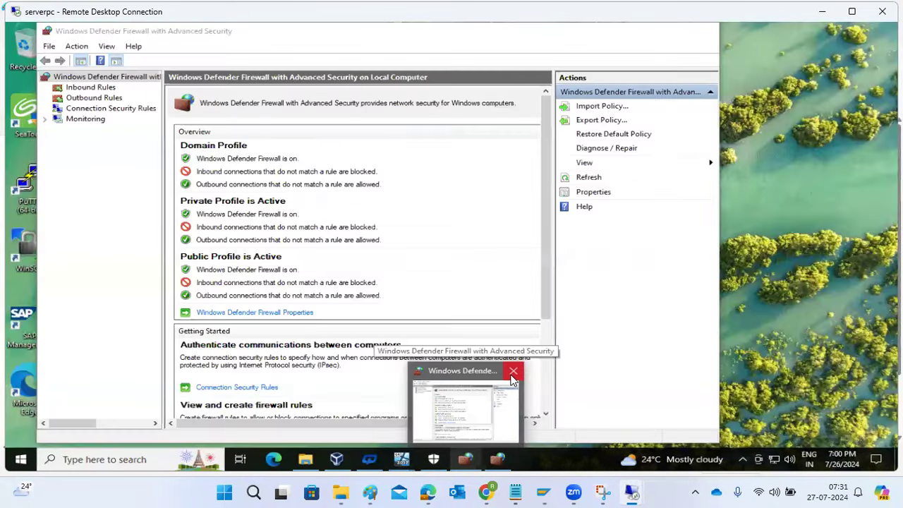
pyautogui.click(513, 370)
pyautogui.click(476, 462)
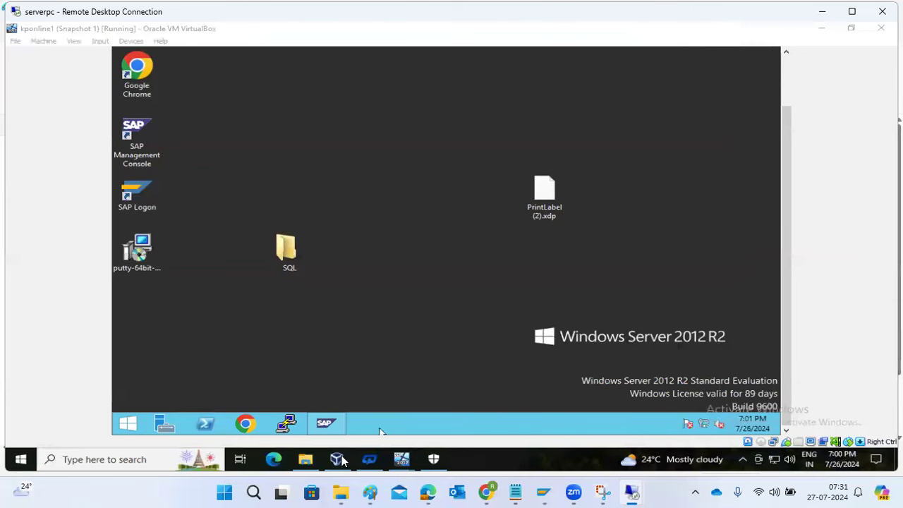
# View the access points of ECP instance kponline1 0 in the SAP management console, and minimize the console.
pyautogui.click(328, 425)
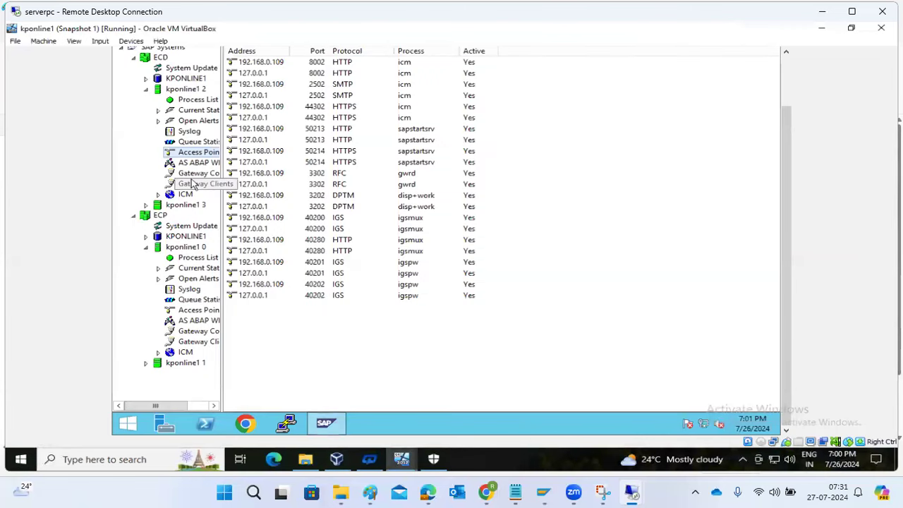
pyautogui.click(195, 311)
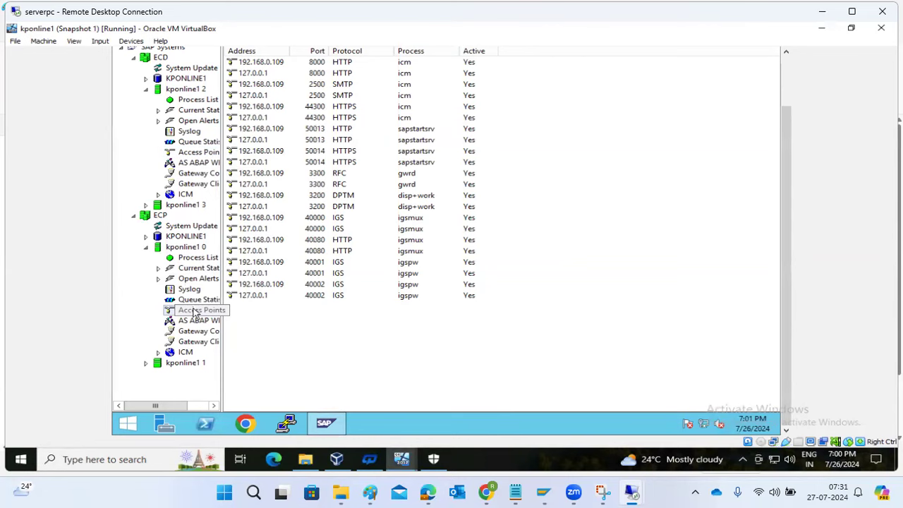
pyautogui.click(326, 424)
# On the kponline virtual machine, close the etc folder and the SAP management console without saving settings, and close Windows Security on the host.
pyautogui.moveTo(413, 460)
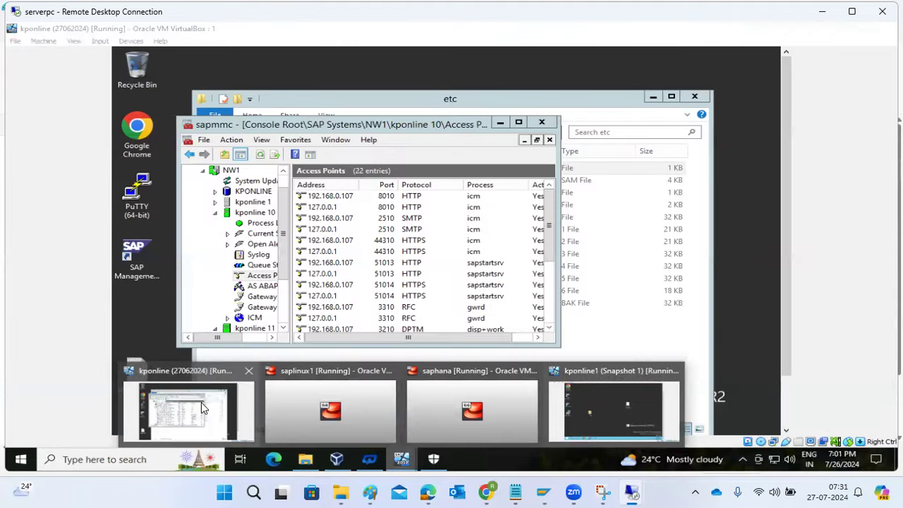
pyautogui.click(257, 427)
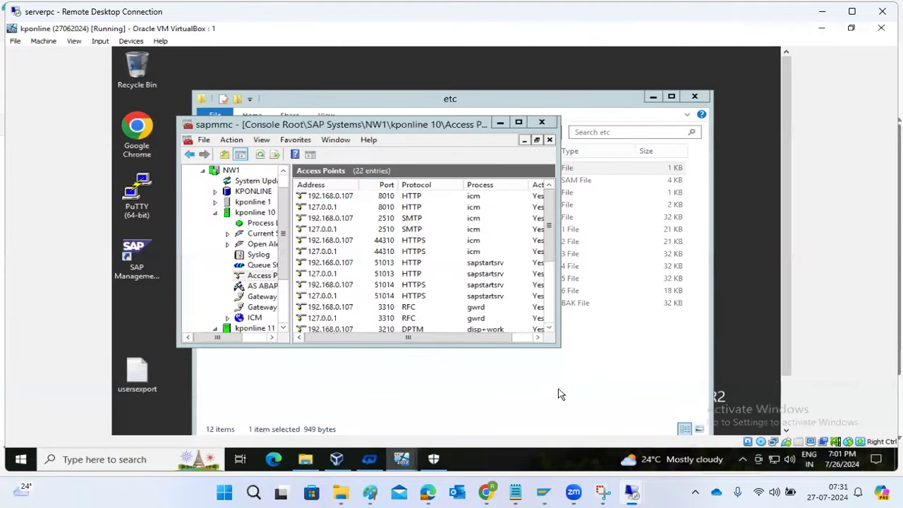
pyautogui.moveTo(632, 491)
pyautogui.click(694, 96)
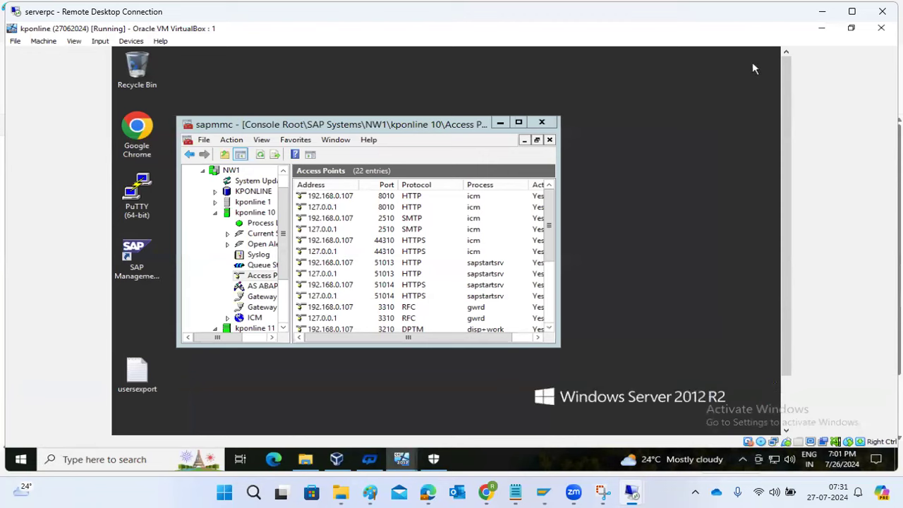
pyautogui.click(545, 126)
pyautogui.click(542, 125)
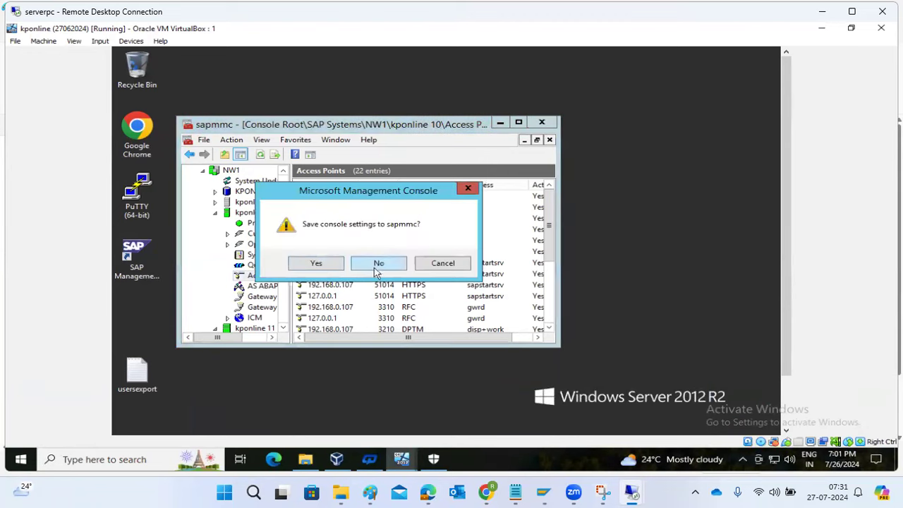
pyautogui.click(378, 267)
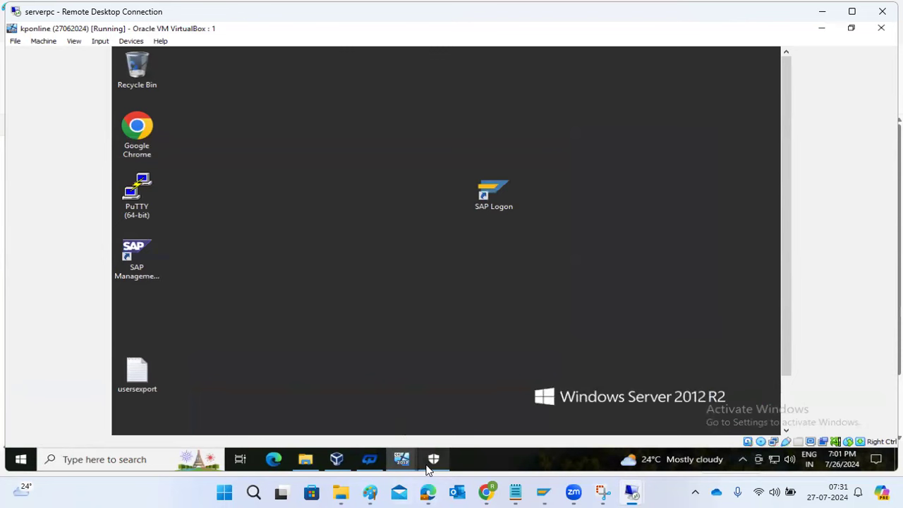
pyautogui.moveTo(430, 463)
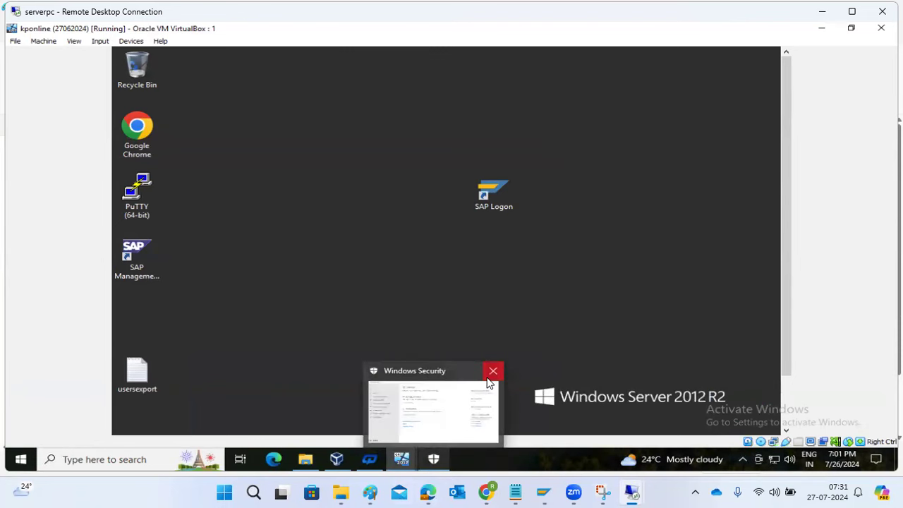
pyautogui.click(488, 377)
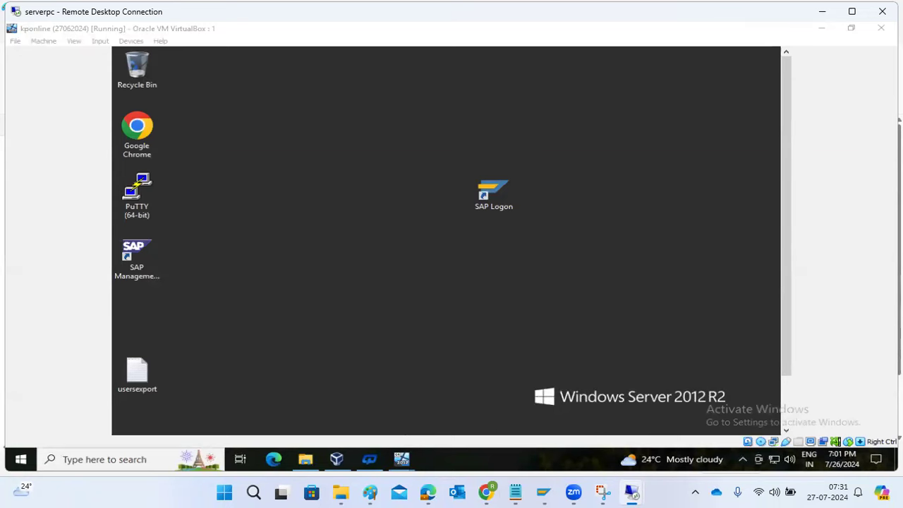
# Switch to Paint and replace the text in the remote client copy note box with a line starting SM59-we.
pyautogui.click(370, 492)
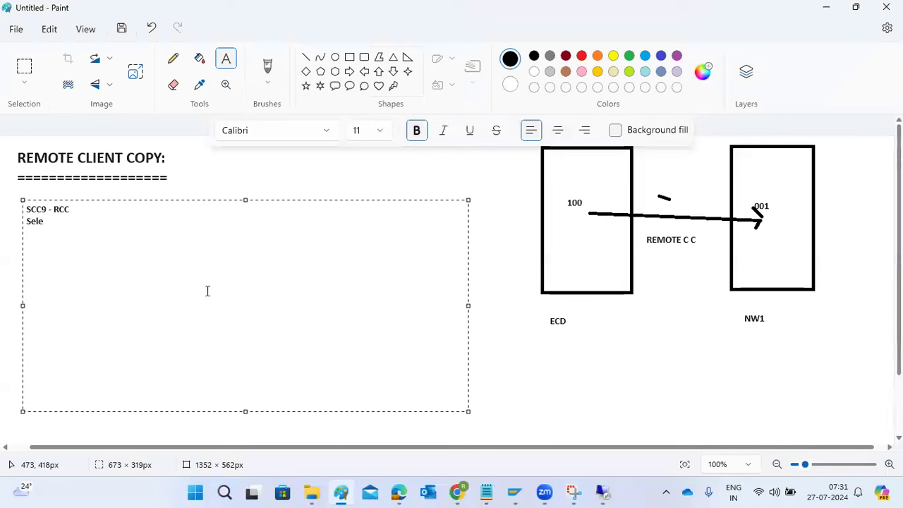
pyautogui.hotkey('ctrl', 'a')
pyautogui.write('RFC')
pyautogui.hotkey('ctrl', 'a')
pyautogui.write('SM50')
pyautogui.press('BackSpace')
pyautogui.write('9-w')
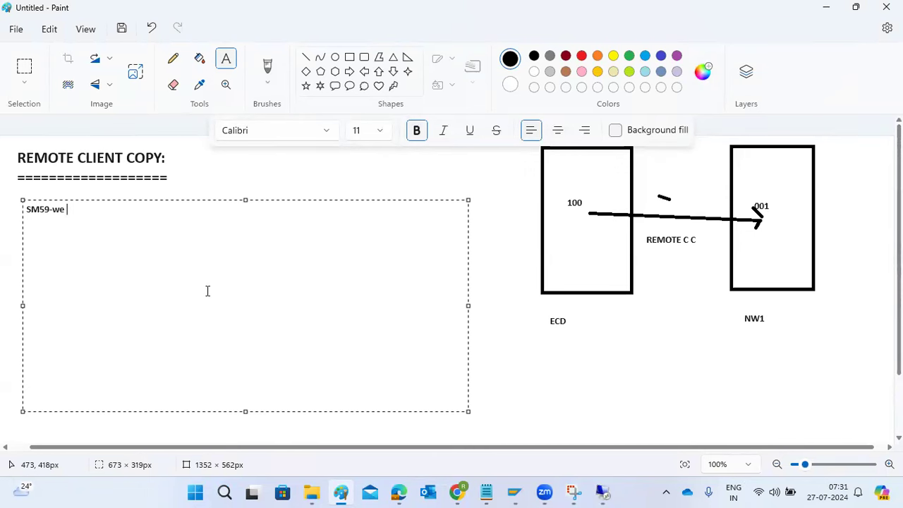
# Replace the note text with the transaction codes St22, SM50 and SM21, each on its own line.
pyautogui.hotkey('ctrl', 'a')
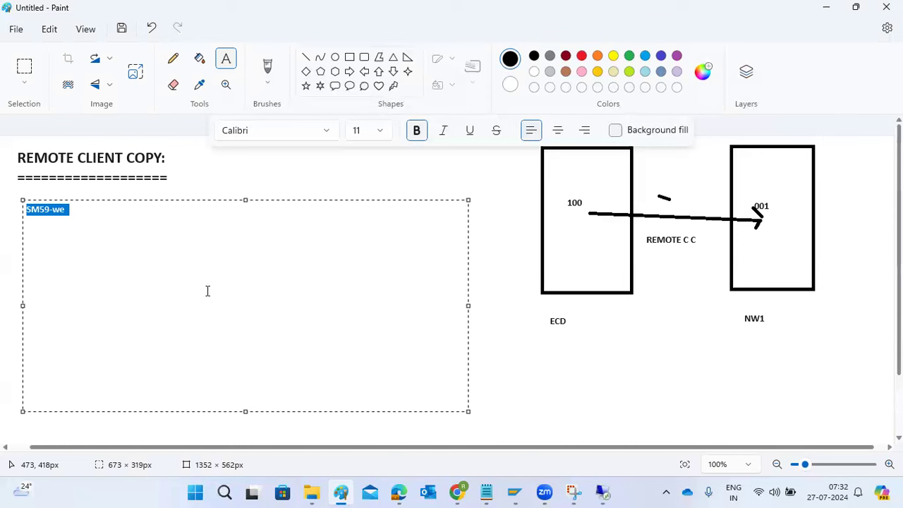
pyautogui.write('S')
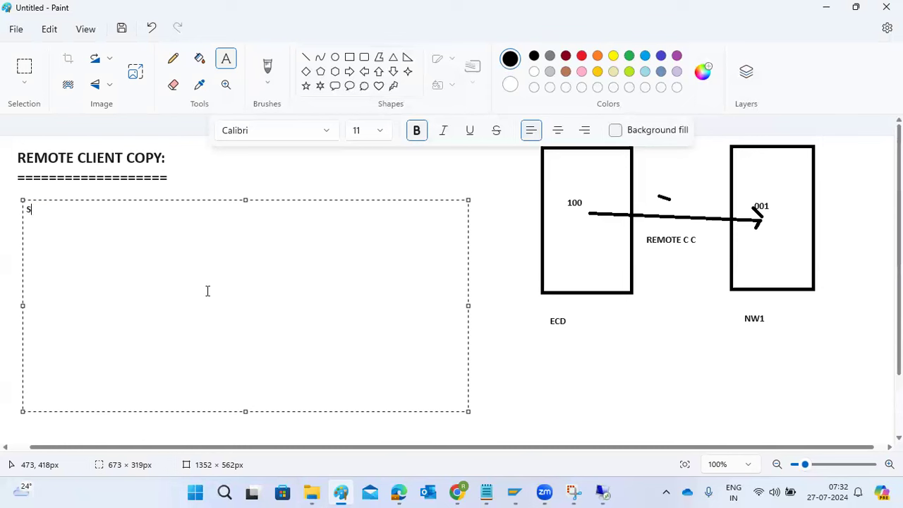
pyautogui.write('t22 SM50')
pyautogui.press('Return')
pyautogui.write('SM21')
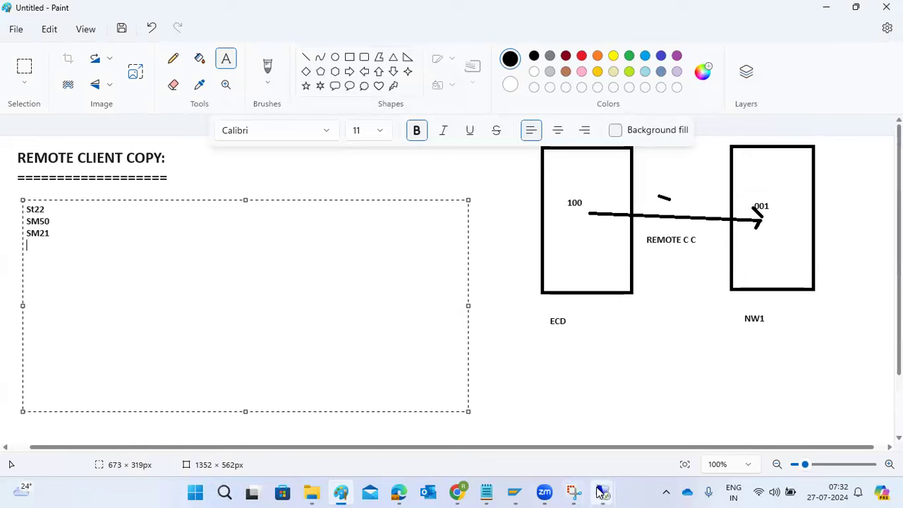
# Switch to the remote desktop with the NW1 client 001 session and list today's ABAP runtime errors in ST22.
pyautogui.moveTo(602, 493)
pyautogui.click(652, 416)
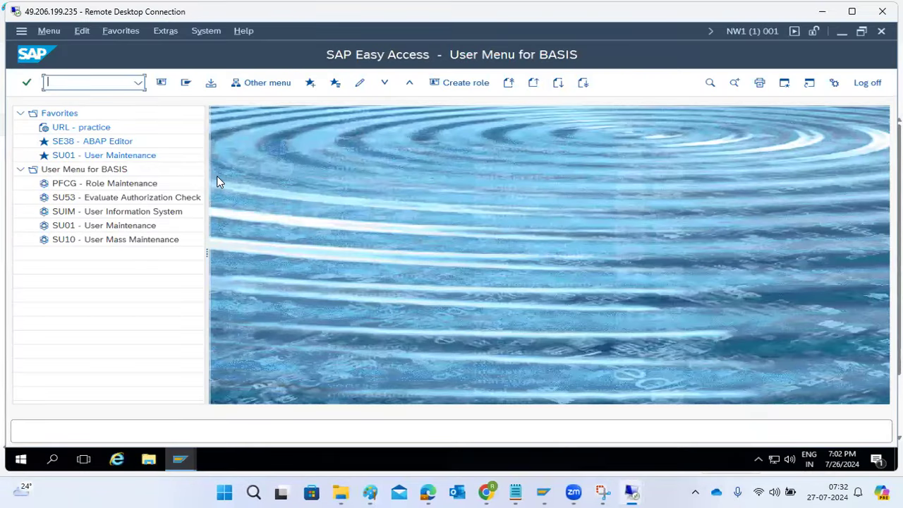
pyautogui.write('st22')
pyautogui.press('Return')
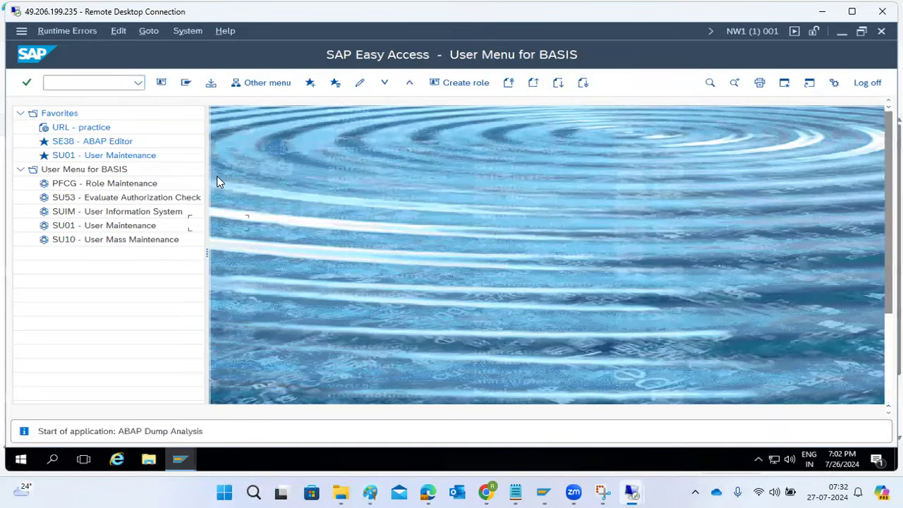
pyautogui.click(207, 142)
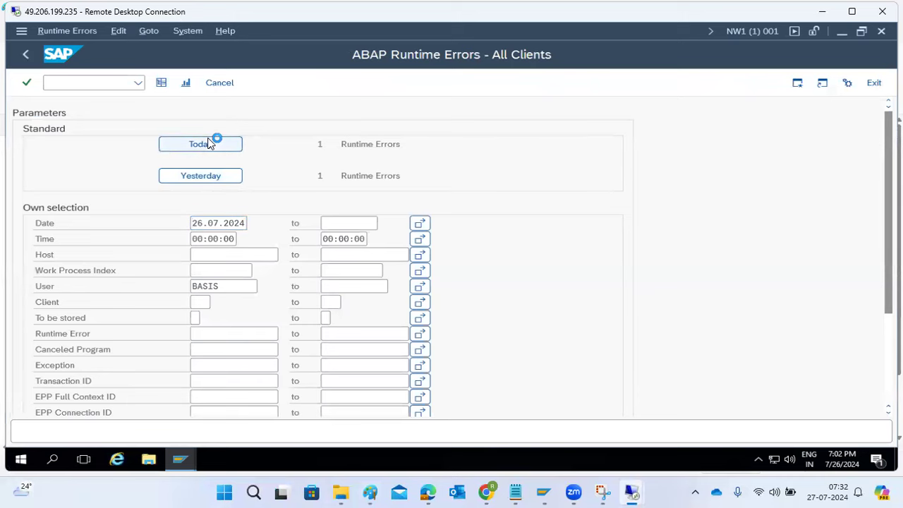
# Examine the START_CALL_SICK dump, including its User and Transaction section, and return to the error list.
pyautogui.click(369, 170)
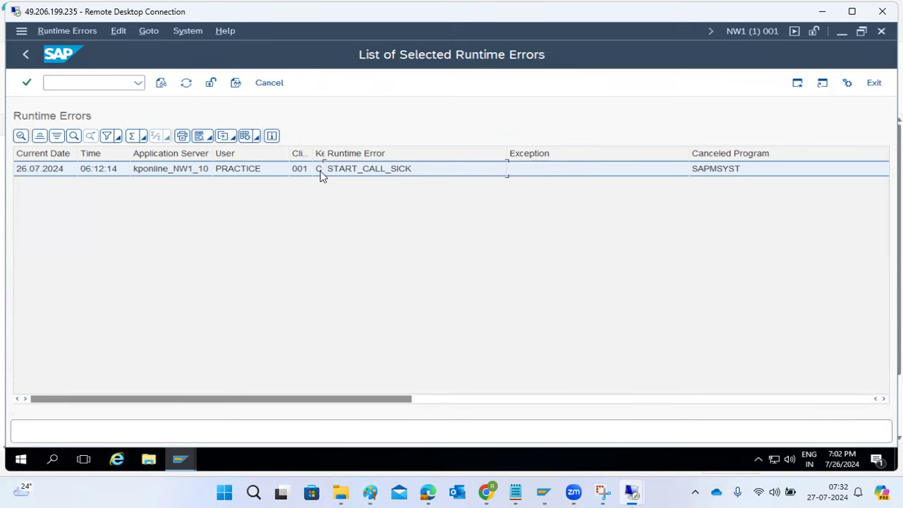
pyautogui.doubleClick(358, 170)
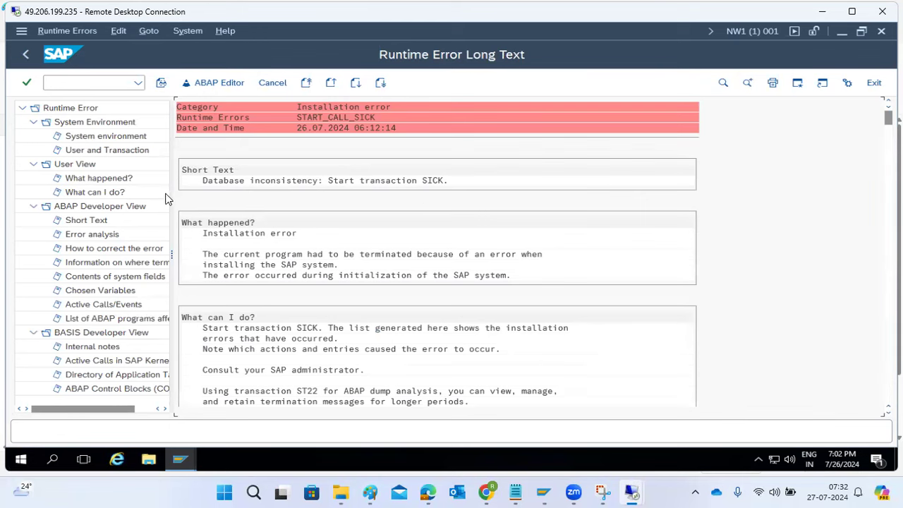
pyautogui.click(78, 153)
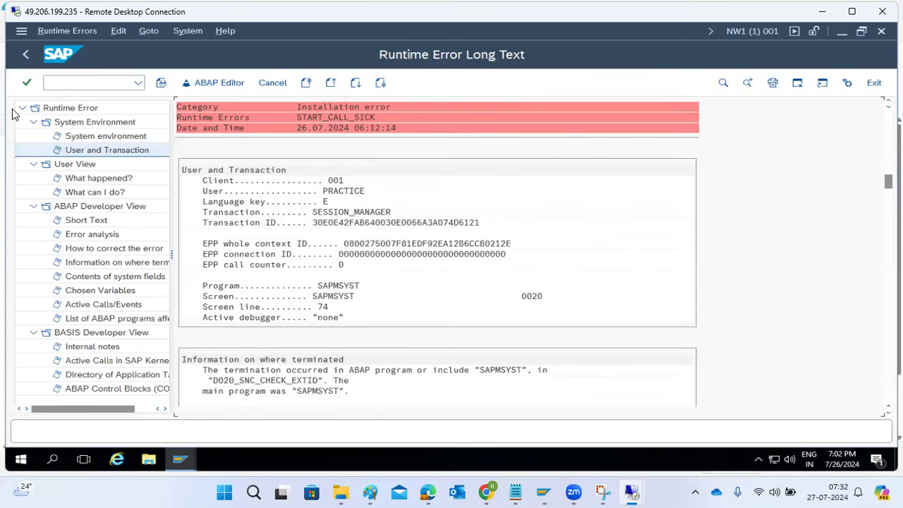
pyautogui.click(26, 55)
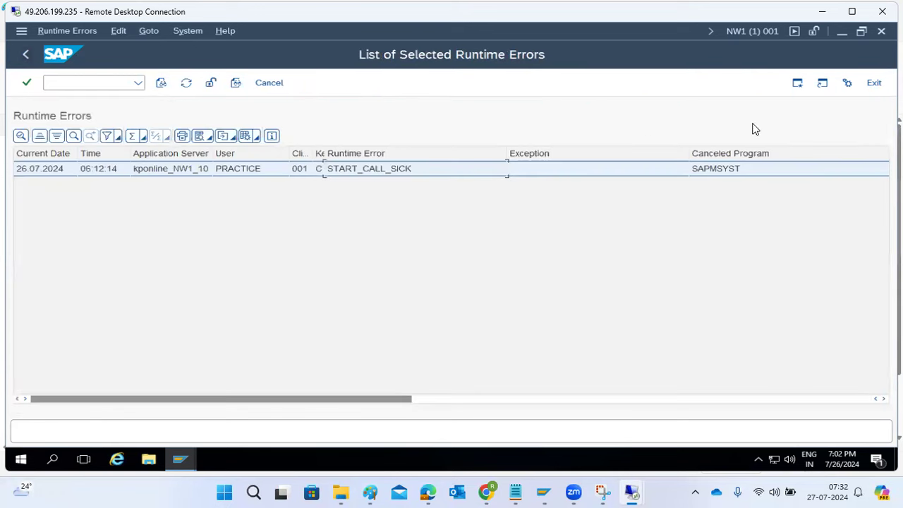
# Exit the NW1 dump analysis and log off from NW1 client 001.
pyautogui.click(873, 83)
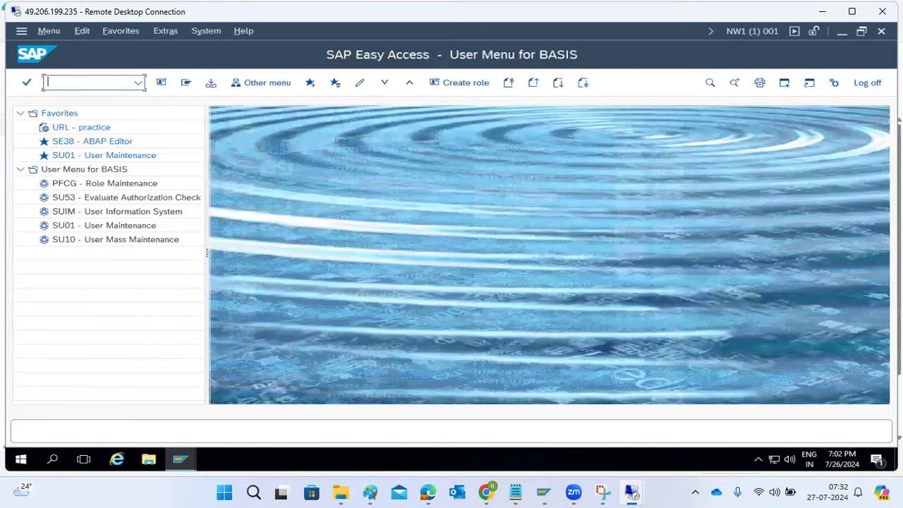
pyautogui.click(873, 83)
pyautogui.click(169, 285)
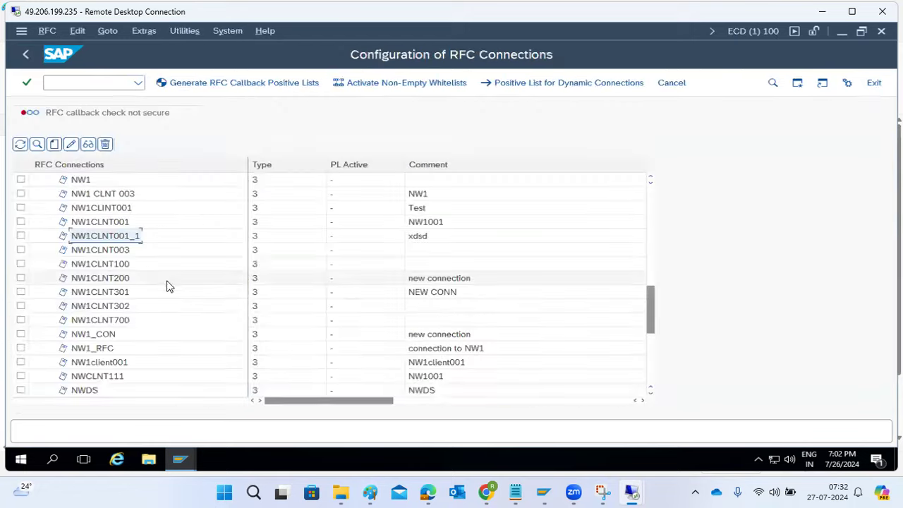
# Open ST22 in the ECD client 100 session and list yesterday's ABAP runtime errors.
pyautogui.click(179, 460)
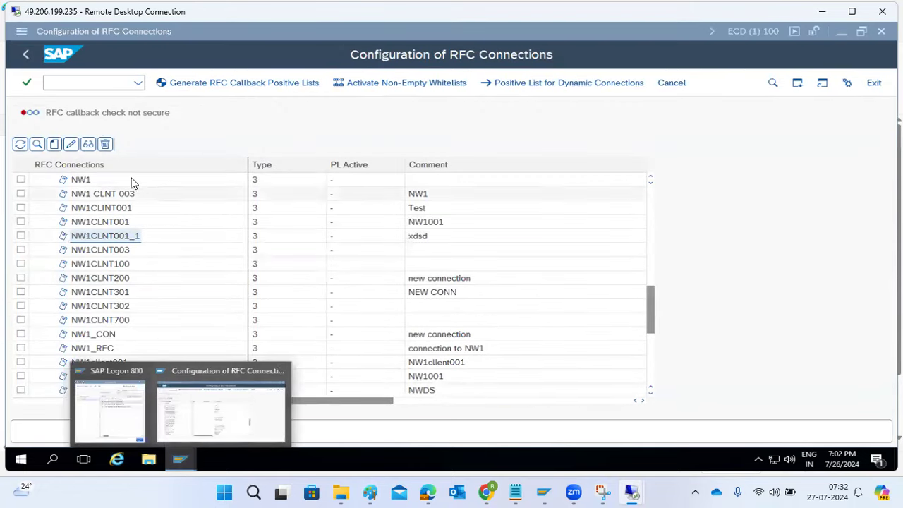
pyautogui.click(83, 80)
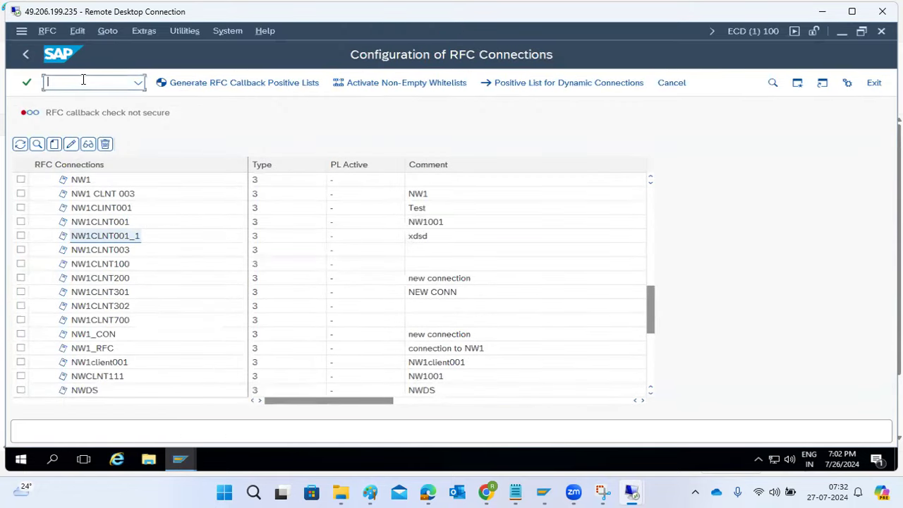
pyautogui.write('st22')
pyautogui.press('Return')
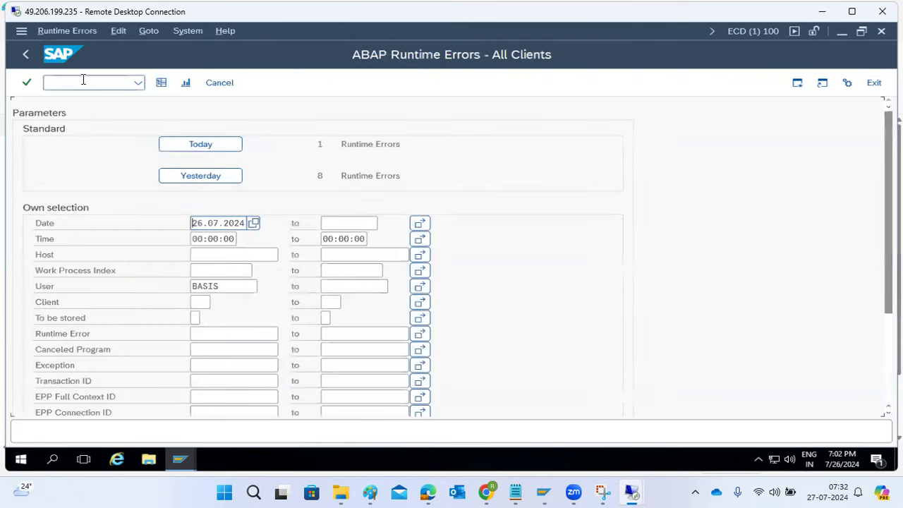
pyautogui.click(176, 180)
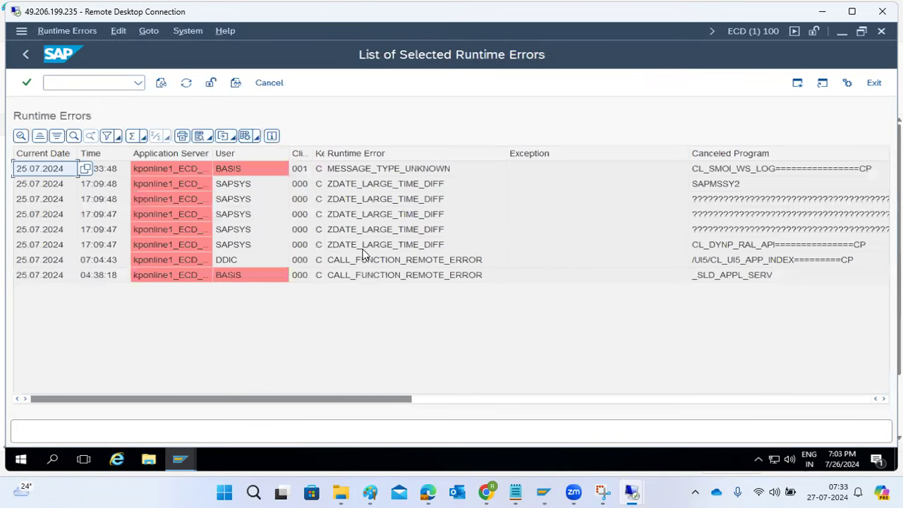
# Log on to the SAP ECC IDES production system, client 800, as user basis with the account password.
pyautogui.moveTo(181, 463)
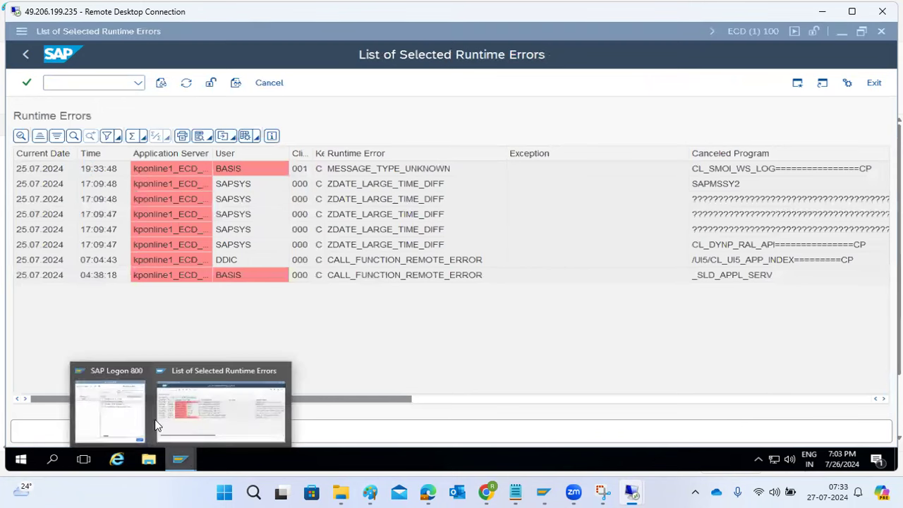
pyautogui.click(113, 404)
pyautogui.click(209, 172)
pyautogui.doubleClick(209, 172)
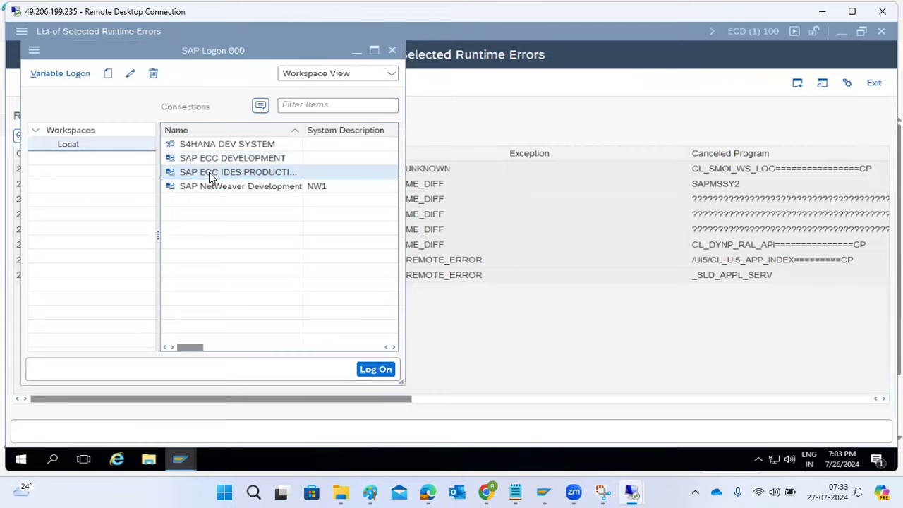
pyautogui.write('basis')
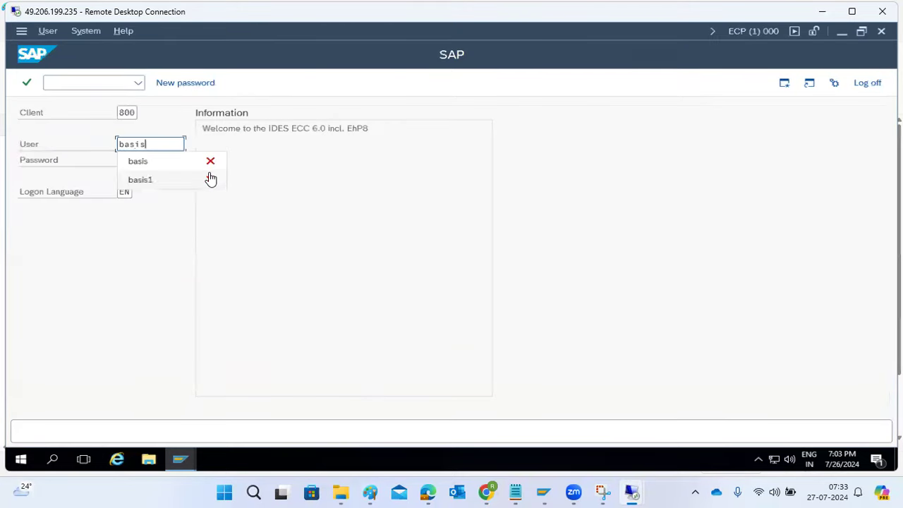
pyautogui.press('Tab')
pyautogui.write('••••••••••')
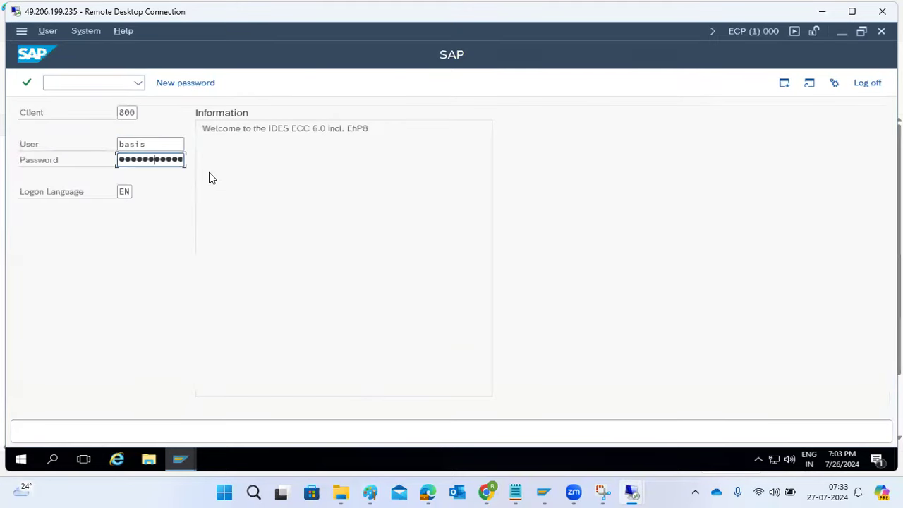
pyautogui.press('Return')
# Open ST22 in the ECP session and list yesterday's ABAP runtime errors.
pyautogui.write('st22')
pyautogui.press('Return')
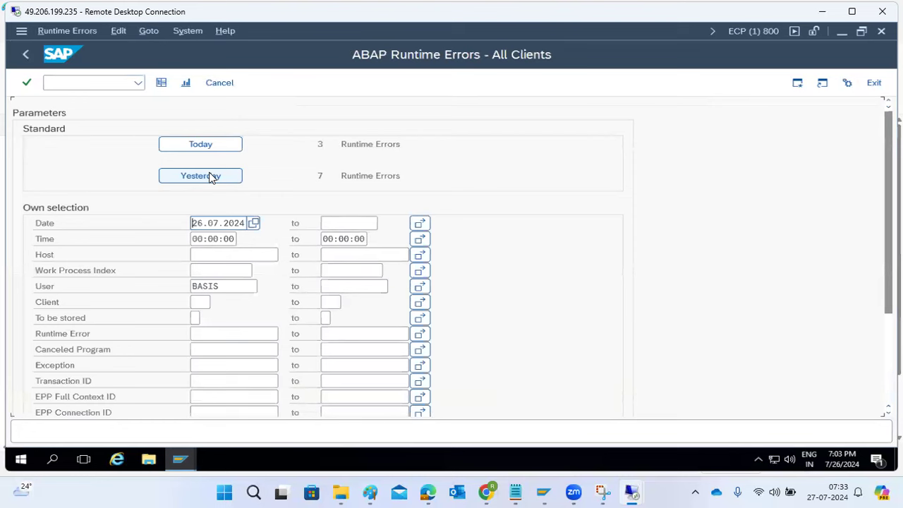
pyautogui.click(219, 177)
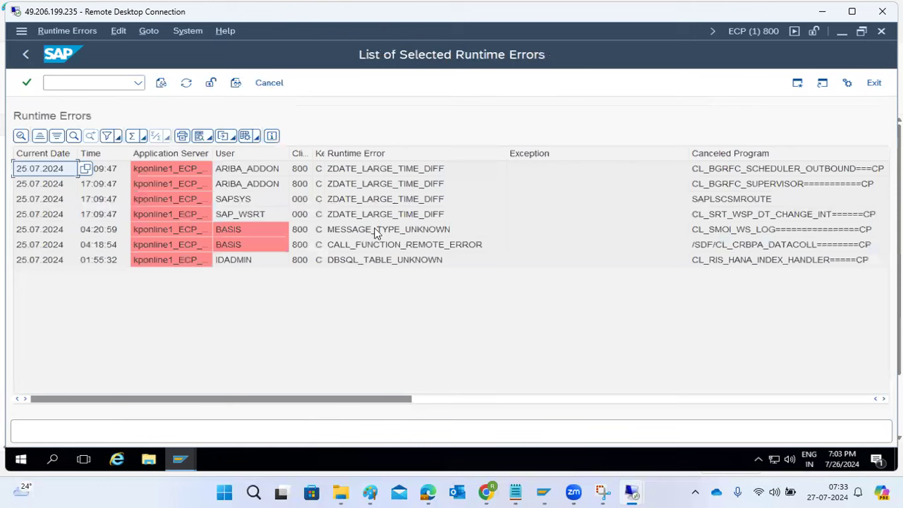
# Look through yesterday's ECP runtime errors, covering the ZDATE_LARGE_TIME_DIFF, MESSAGE_TYPE_UNKNOWN, CALL_FUNCTION_REMOTE_ERROR and DBSQL_TABLE_UNKNOWN entries.
pyautogui.click(389, 247)
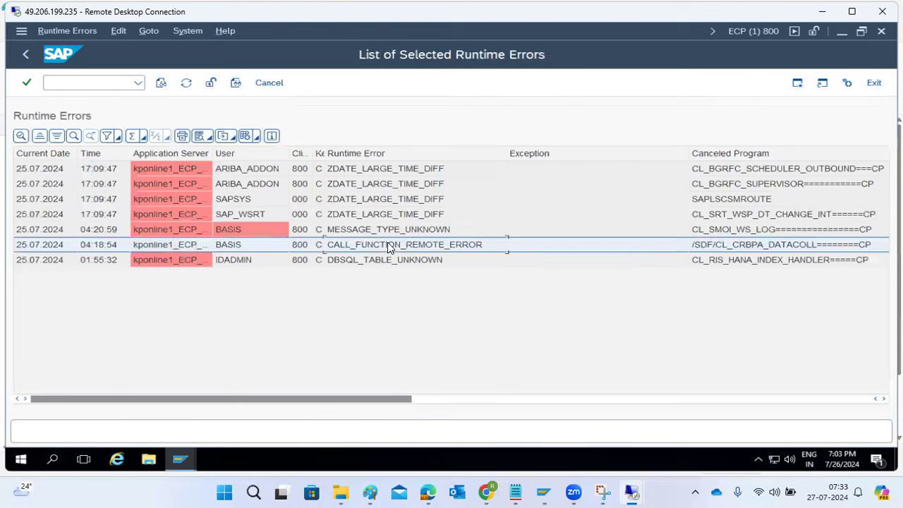
pyautogui.click(390, 218)
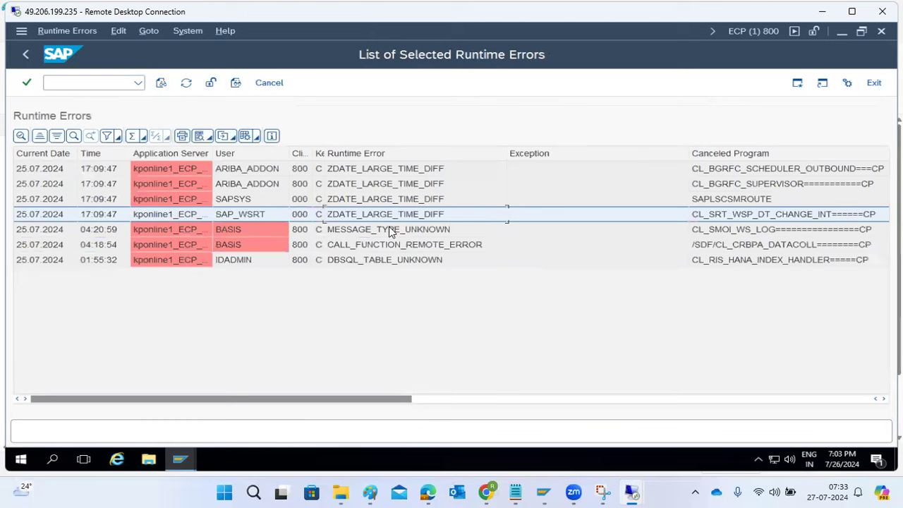
pyautogui.click(391, 231)
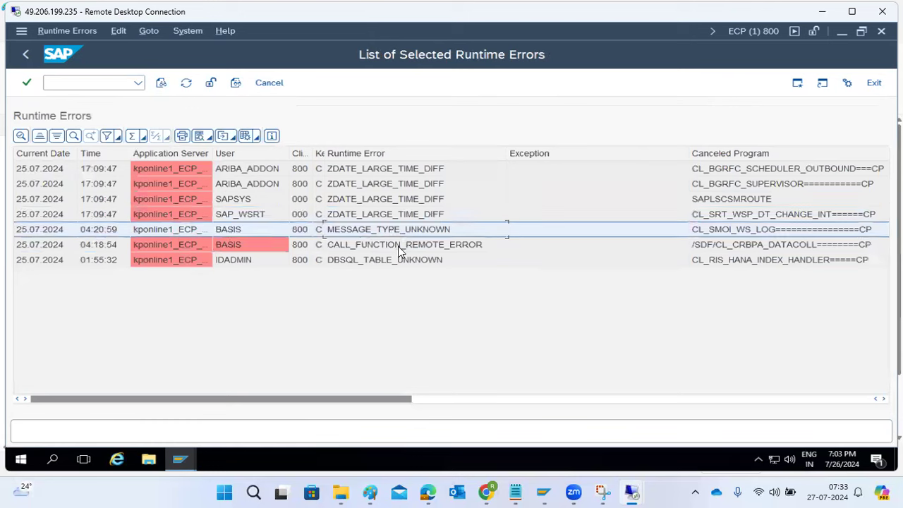
pyautogui.click(399, 259)
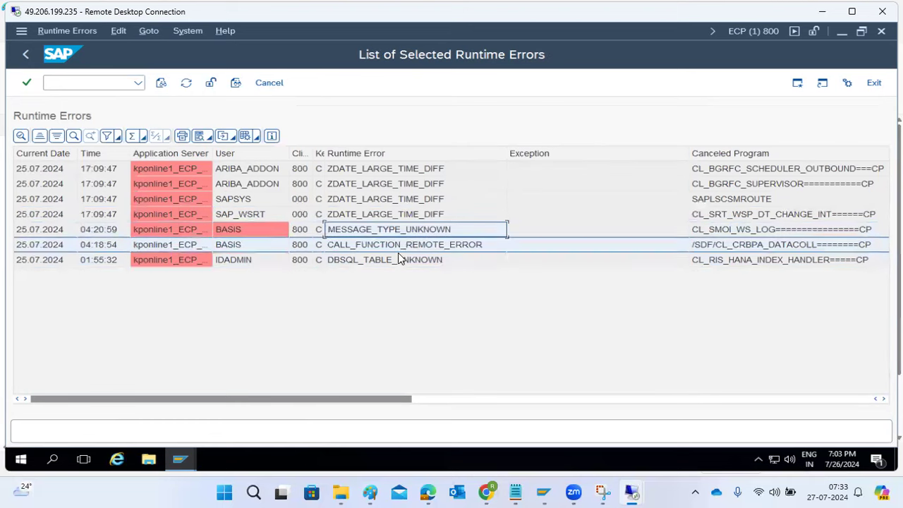
# Return to the ST22 selection, list today's ECP runtime errors and select the DBSQL_TABLE_UNKNOWN entry.
pyautogui.click(26, 54)
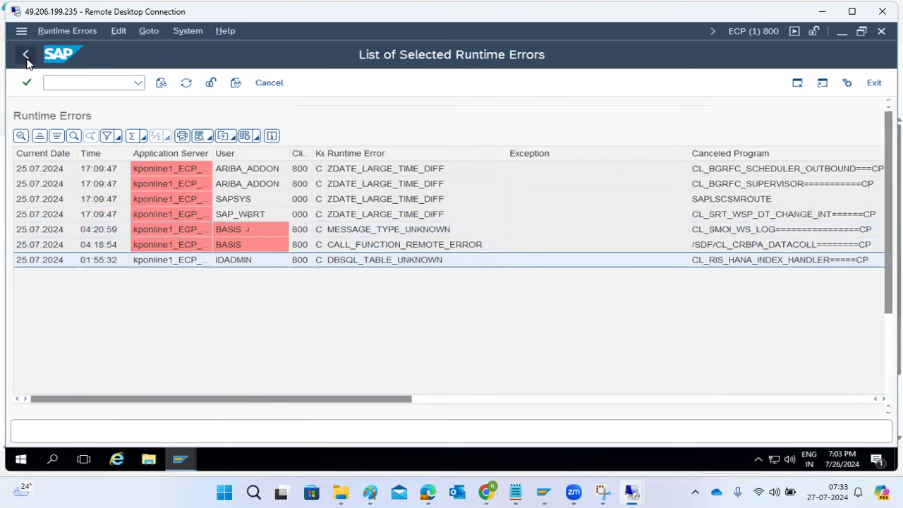
pyautogui.click(183, 141)
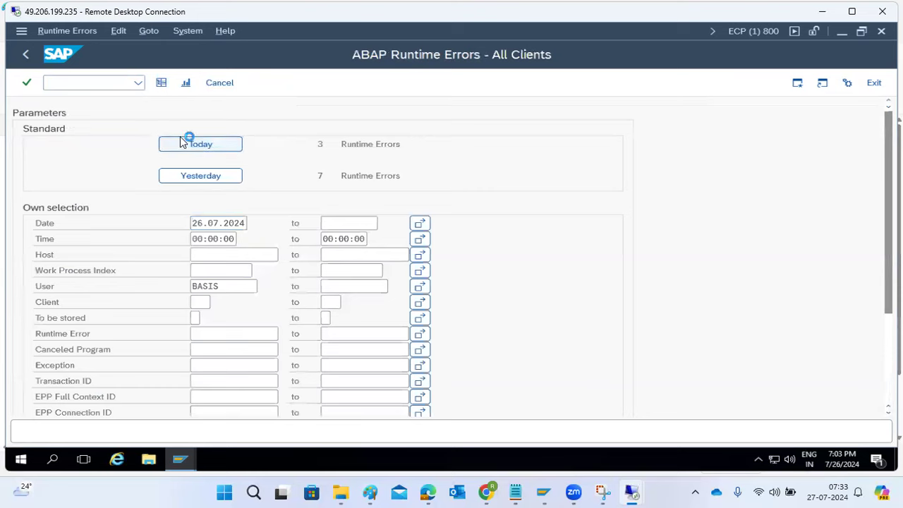
pyautogui.click(366, 202)
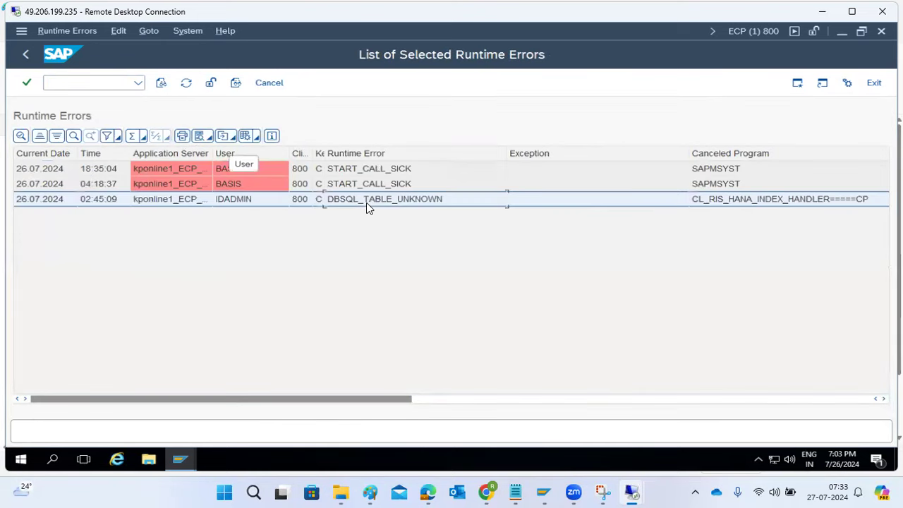
# Open the DBSQL_TABLE_UNKNOWN dump and view its User and Transaction and How to correct the error sections.
pyautogui.doubleClick(367, 203)
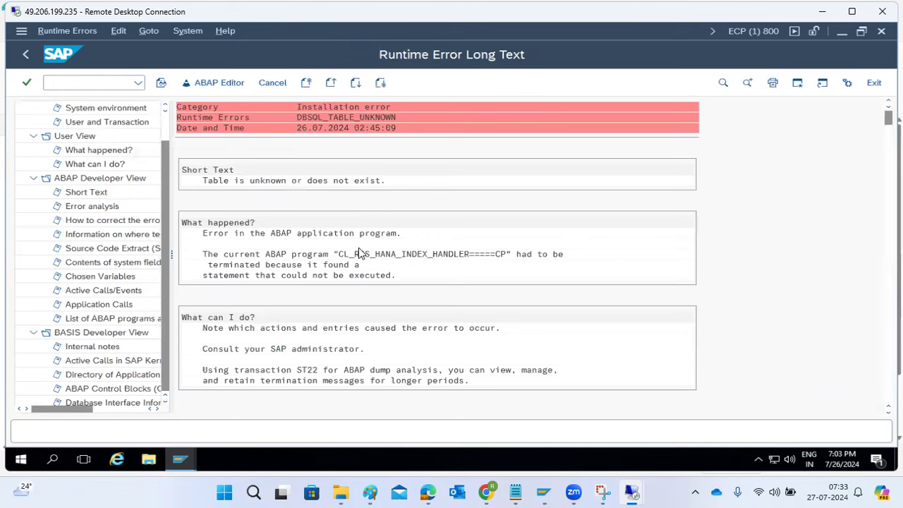
pyautogui.click(100, 123)
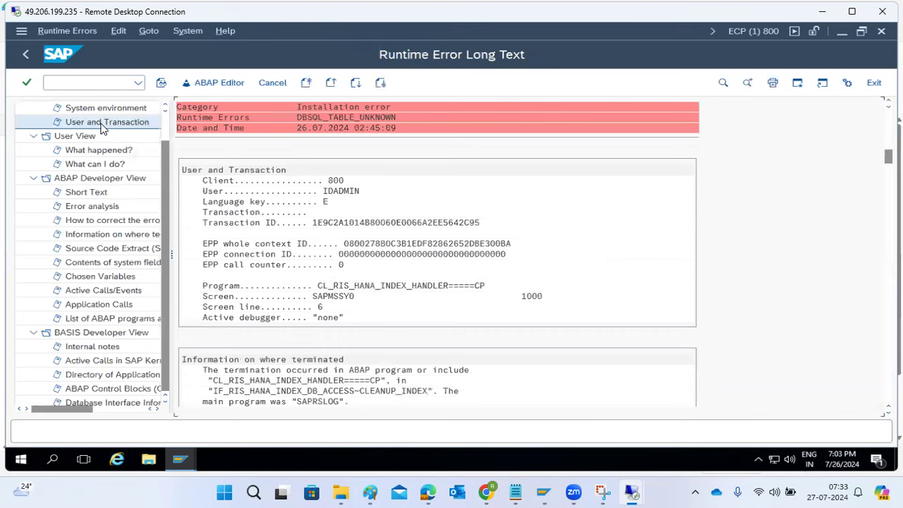
pyautogui.click(97, 223)
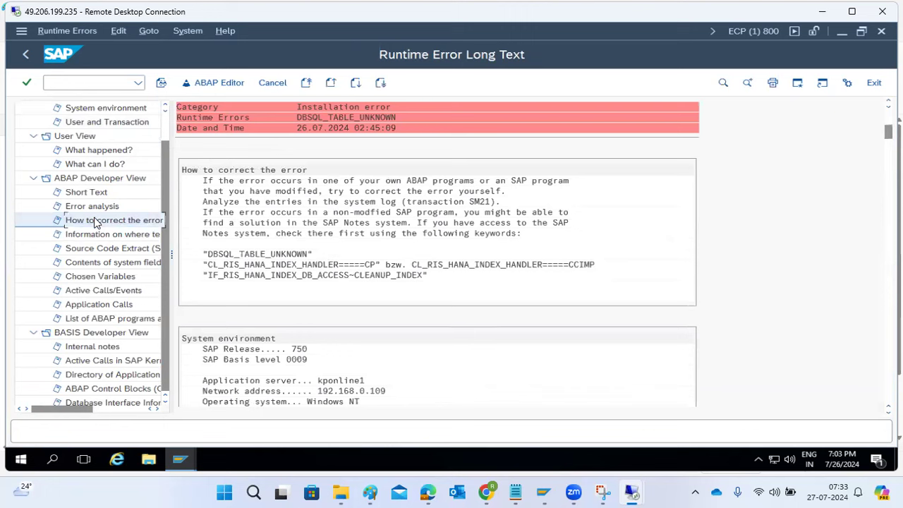
# Leave the dump analysis, end the ECP client 800 session with /nex and close the SAP Logon window.
pyautogui.click(27, 55)
pyautogui.click(26, 56)
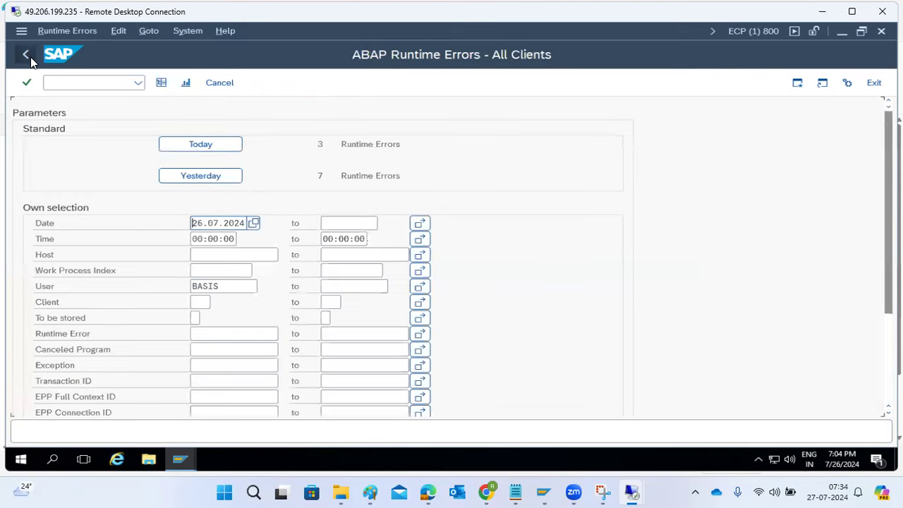
pyautogui.click(27, 55)
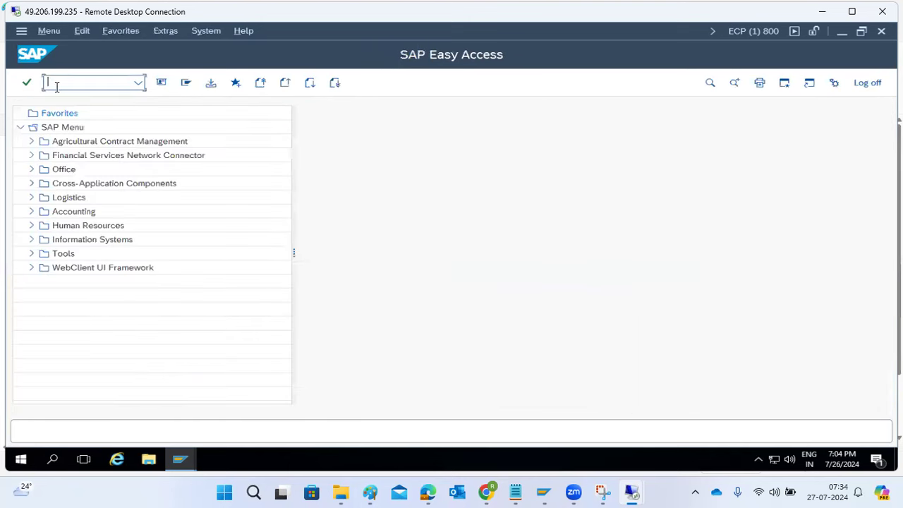
pyautogui.write('/nex')
pyautogui.press('Return')
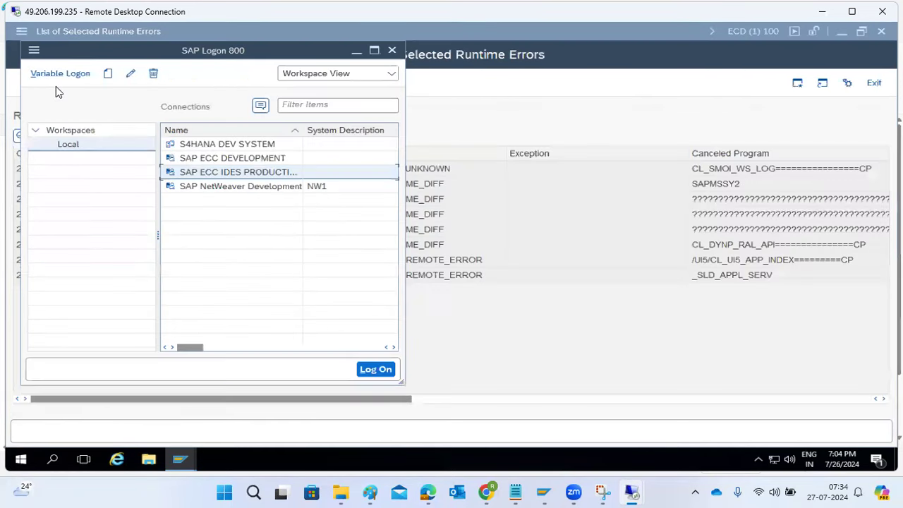
pyautogui.click(392, 51)
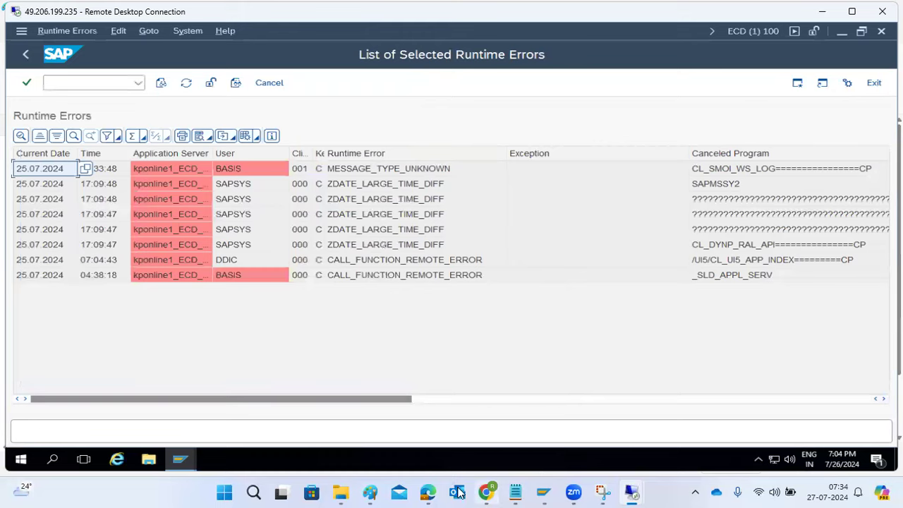
# Switch to Paint and, after a blank line below SM21 in the notes, add the lines REMOTE, DAIL, STMS and S.
pyautogui.click(370, 492)
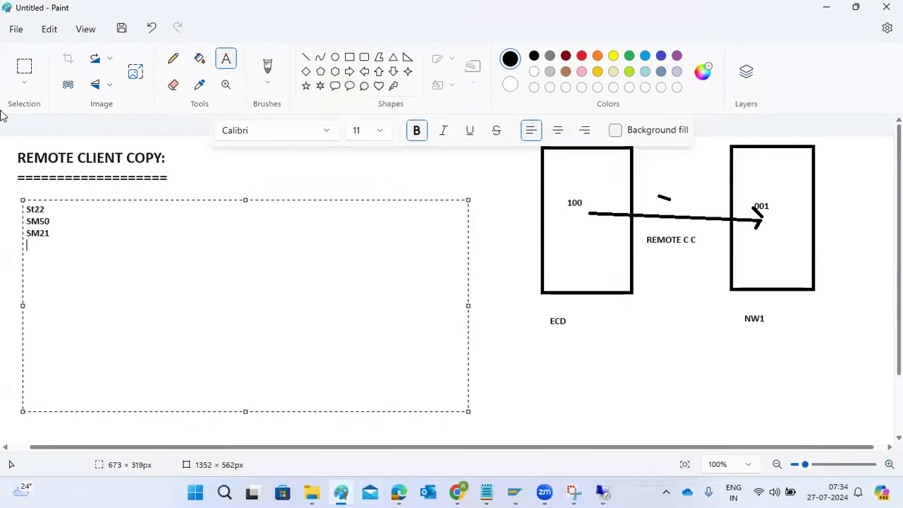
pyautogui.press('Return')
pyautogui.write('REMOTE')
pyautogui.press('Return')
pyautogui.write('DAIL')
pyautogui.press('Return')
pyautogui.write('STMS')
pyautogui.press('Return')
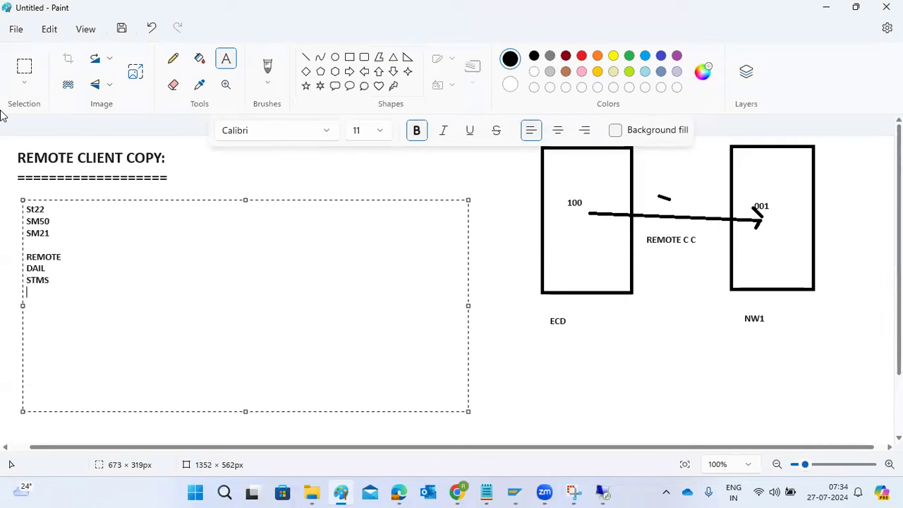
pyautogui.press('Return')
pyautogui.write('SO')
pyautogui.press('BackSpace')
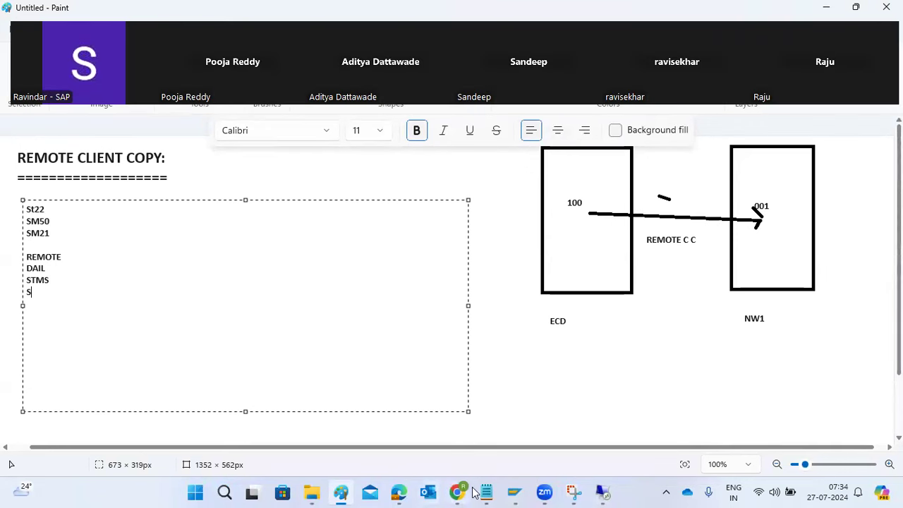
pyautogui.click(579, 436)
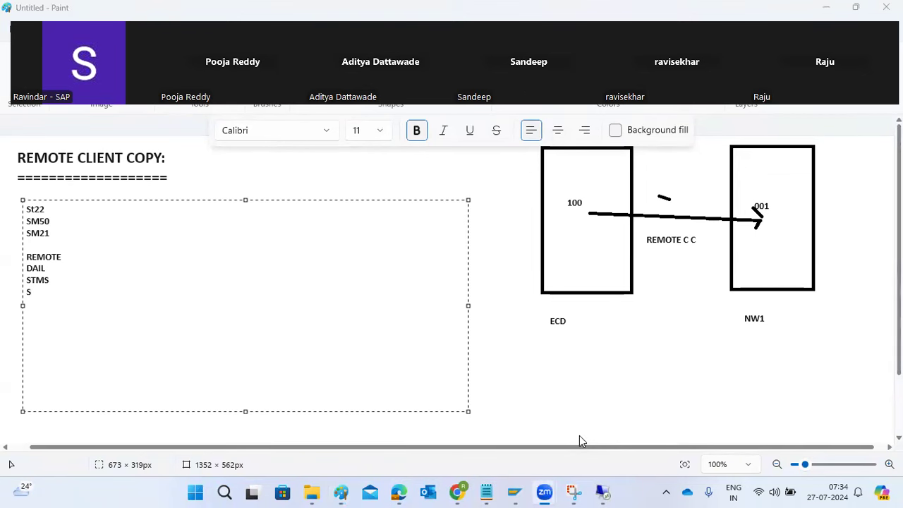